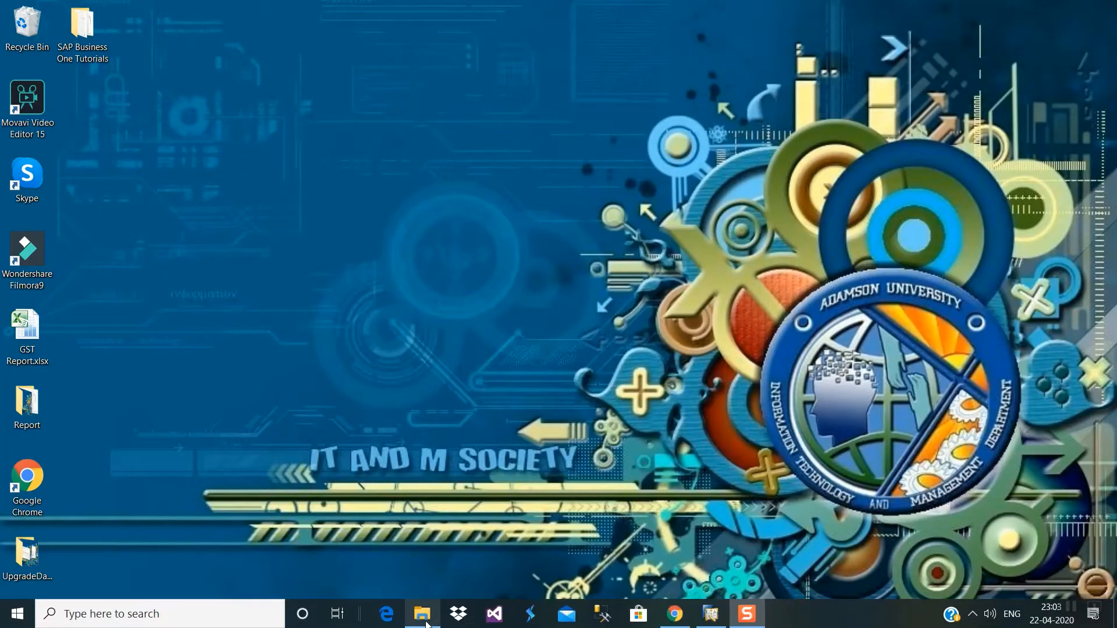
- Launch Setup.exe from the SAP 9.3 PL10 installation folder in File Explorer
click(422, 614)
double_click(260, 604)
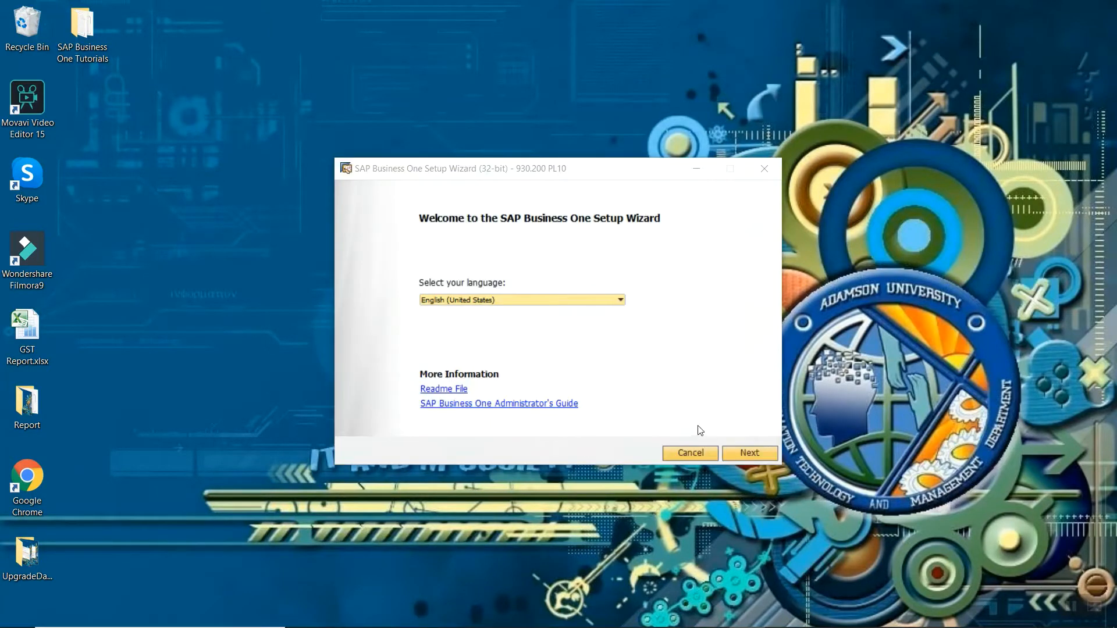
- Advance past the welcome, setup type and setup configuration pages, keeping the previous settings
click(742, 458)
click(742, 458)
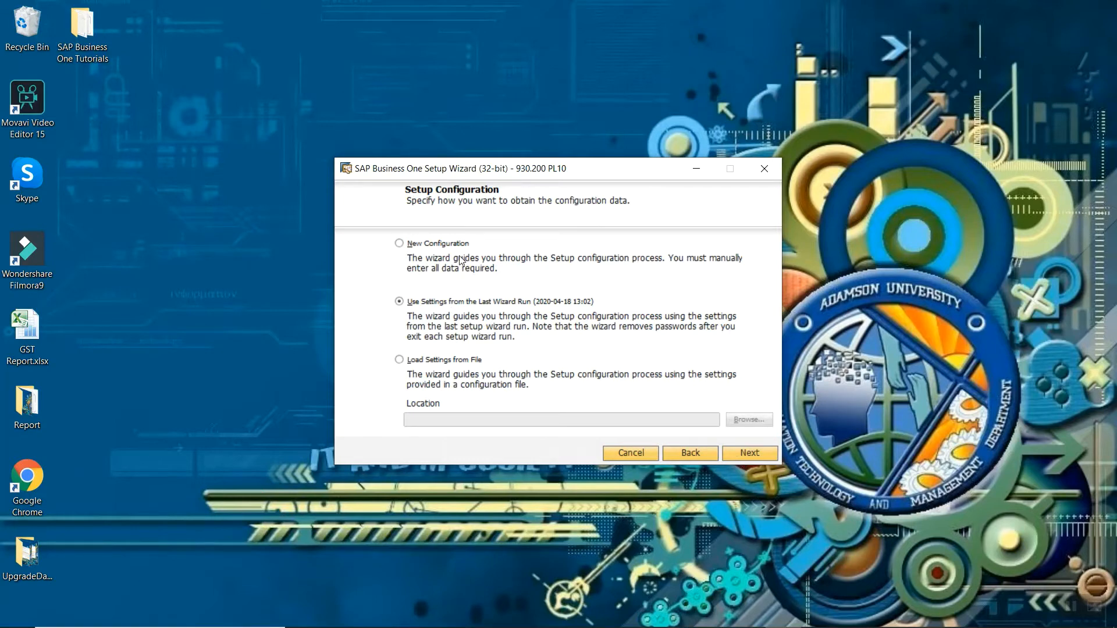
click(749, 453)
click(750, 455)
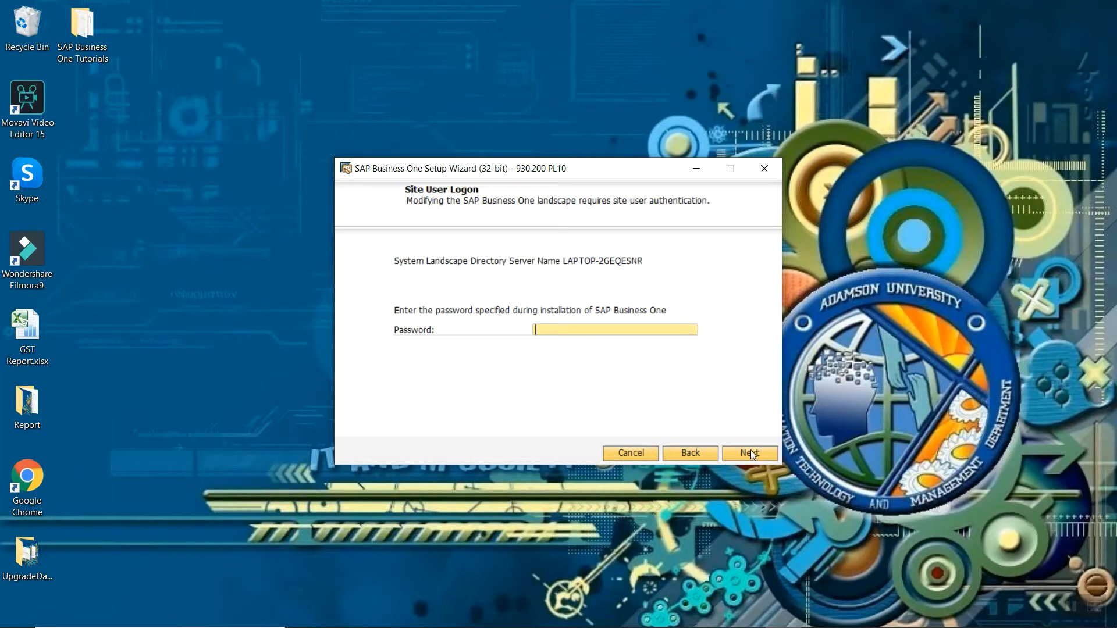
- Enter the site user password and accept the MSSQL_2014 database server connection
text(***)
key(BackSpace)
key(BackSpace)
text(******)
click(749, 454)
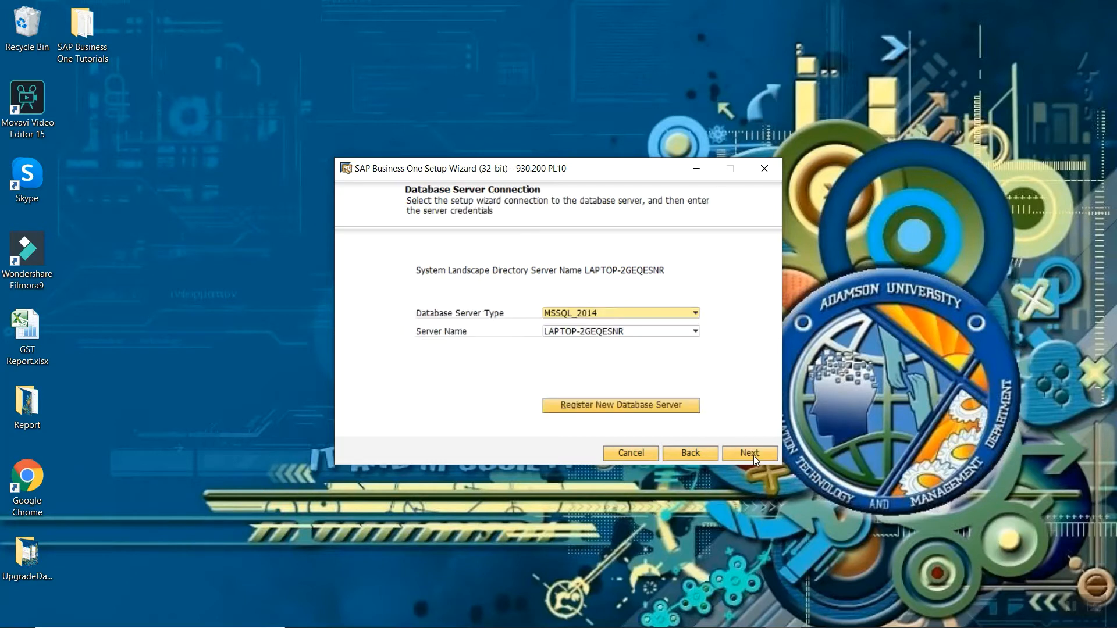
click(753, 455)
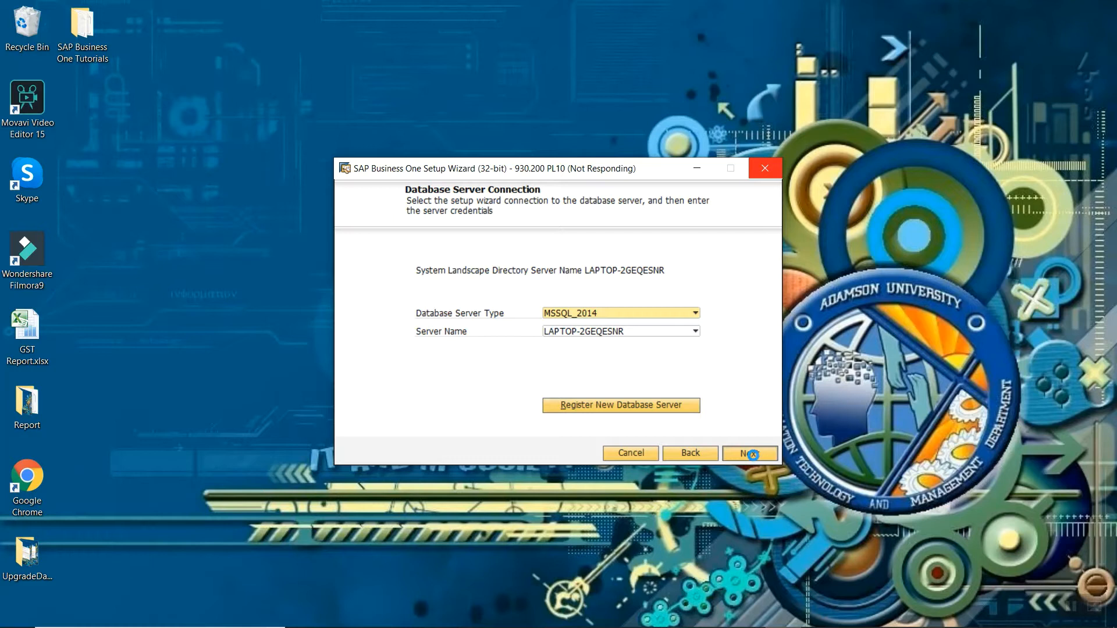
mouse_move(701, 627)
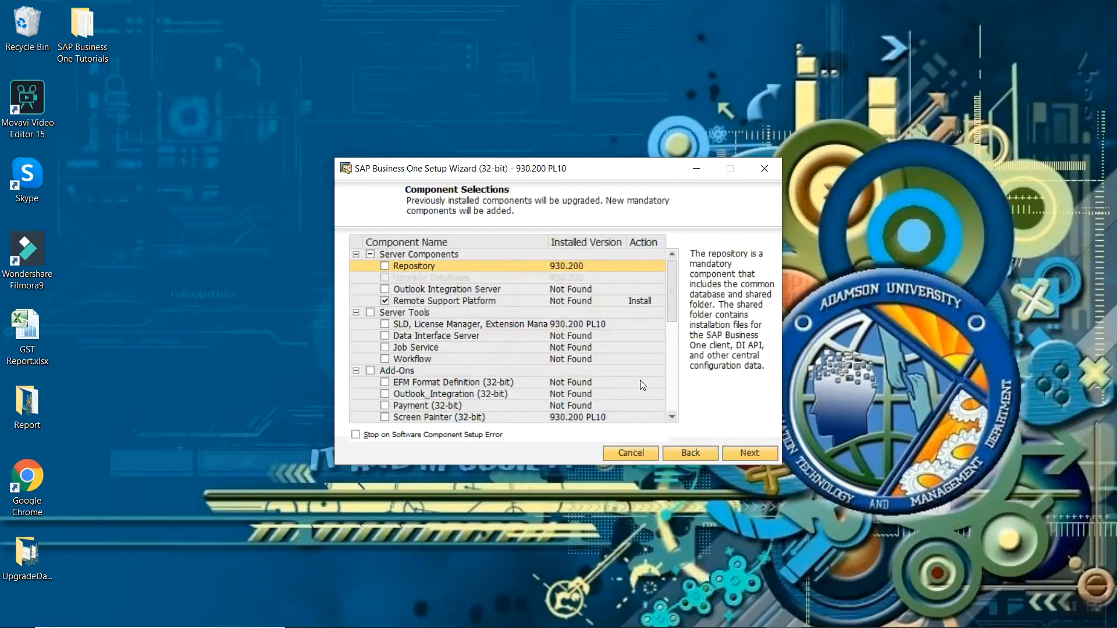
- Under Add-Ons, tick only Screen Painter (32-bit) for reinstall, leaving Screen Painter (64-bit) unticked
scroll(672, 309, down, 2)
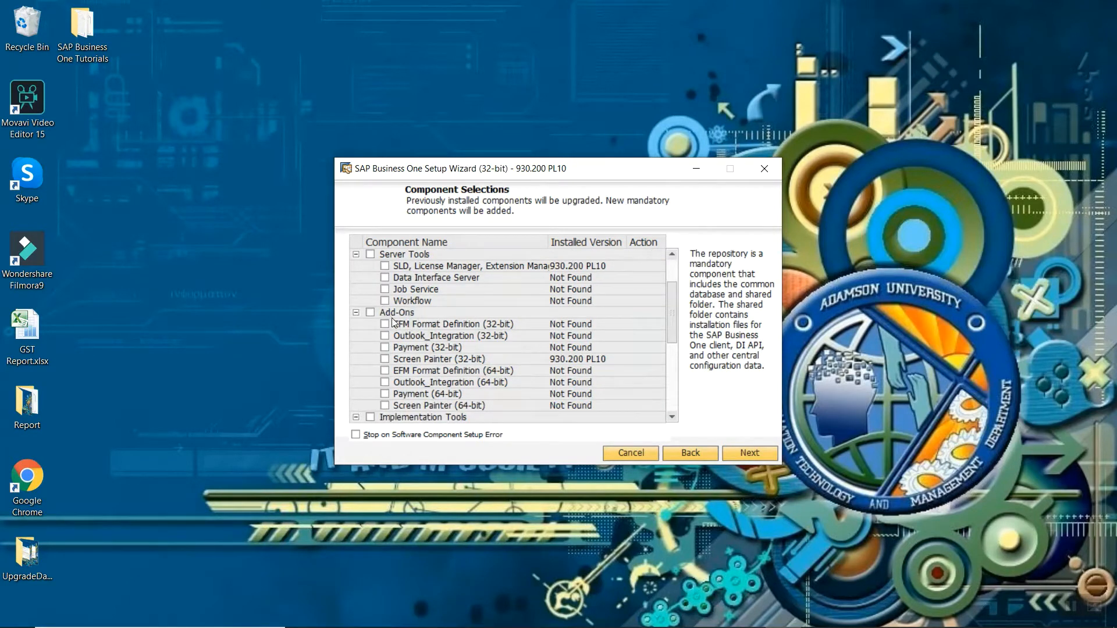
click(385, 359)
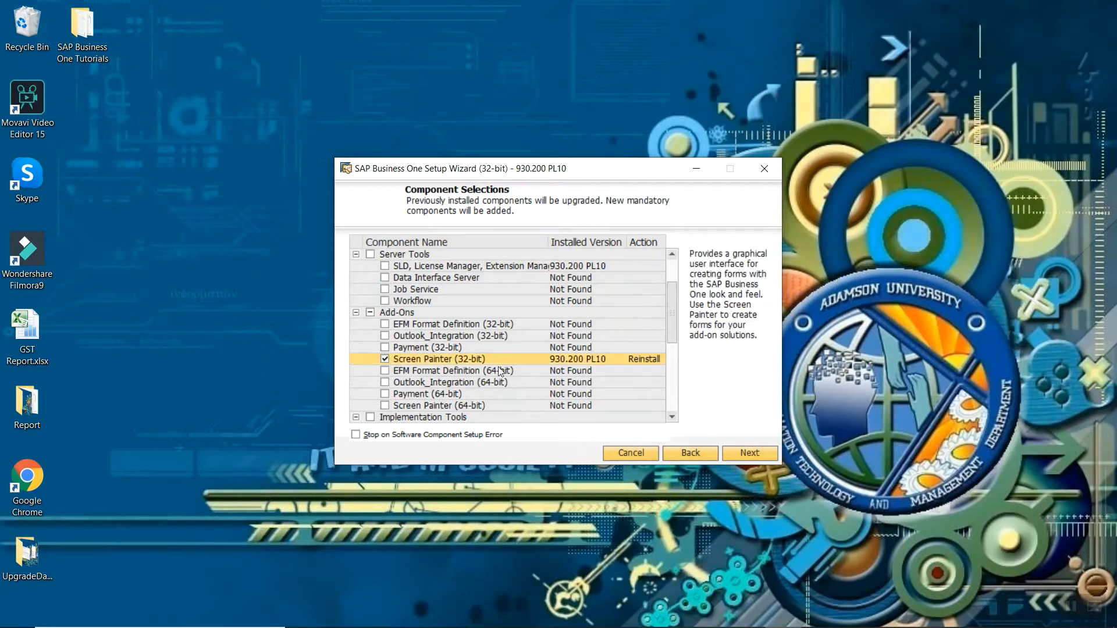
click(385, 406)
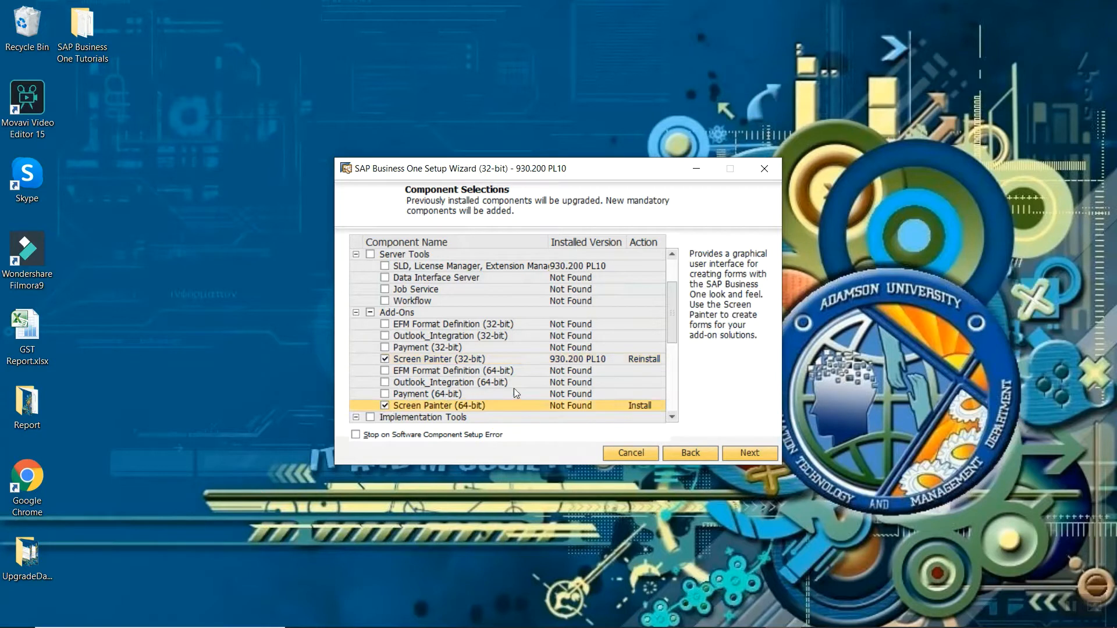
click(385, 359)
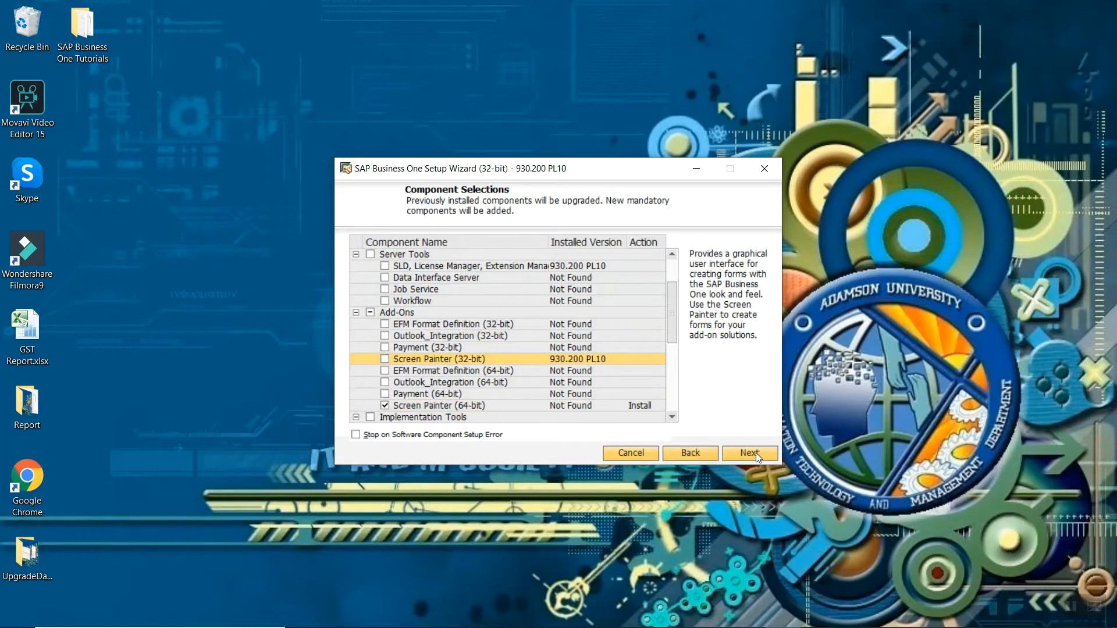
click(384, 405)
click(385, 358)
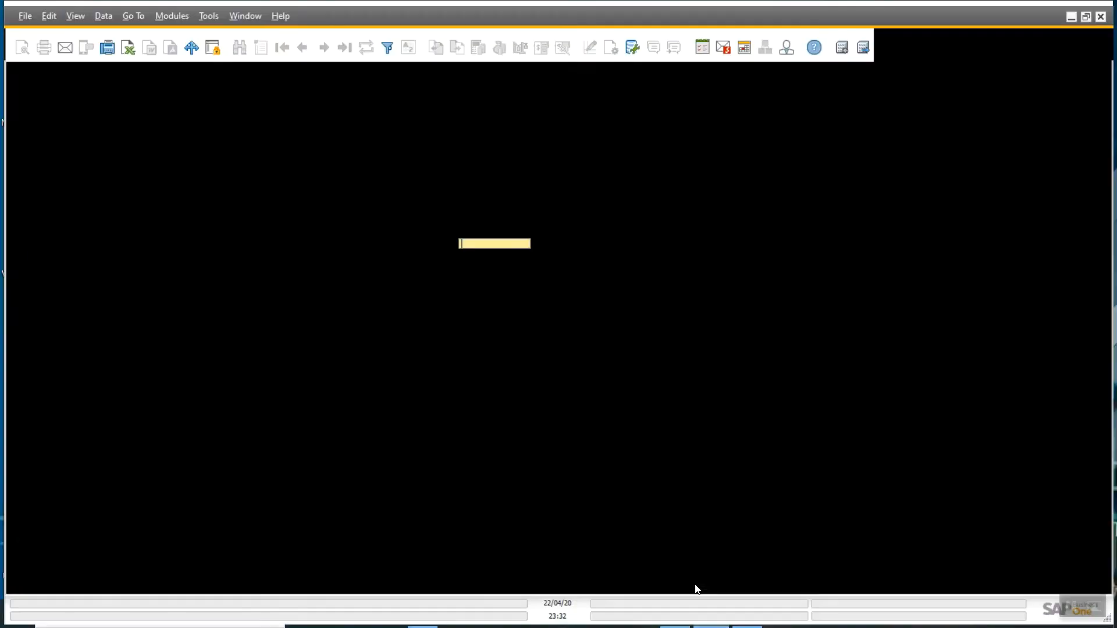
- Log in as manager with the user's password and dismiss the fiscal year warning
text(manager)
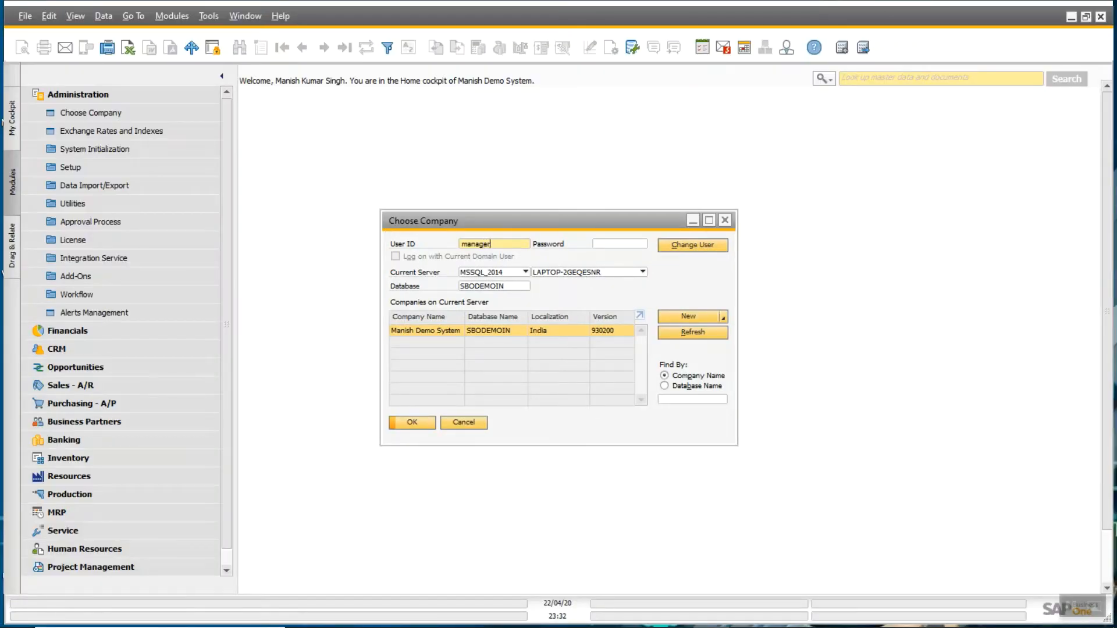
key(Tab)
text(mana)
key(Return)
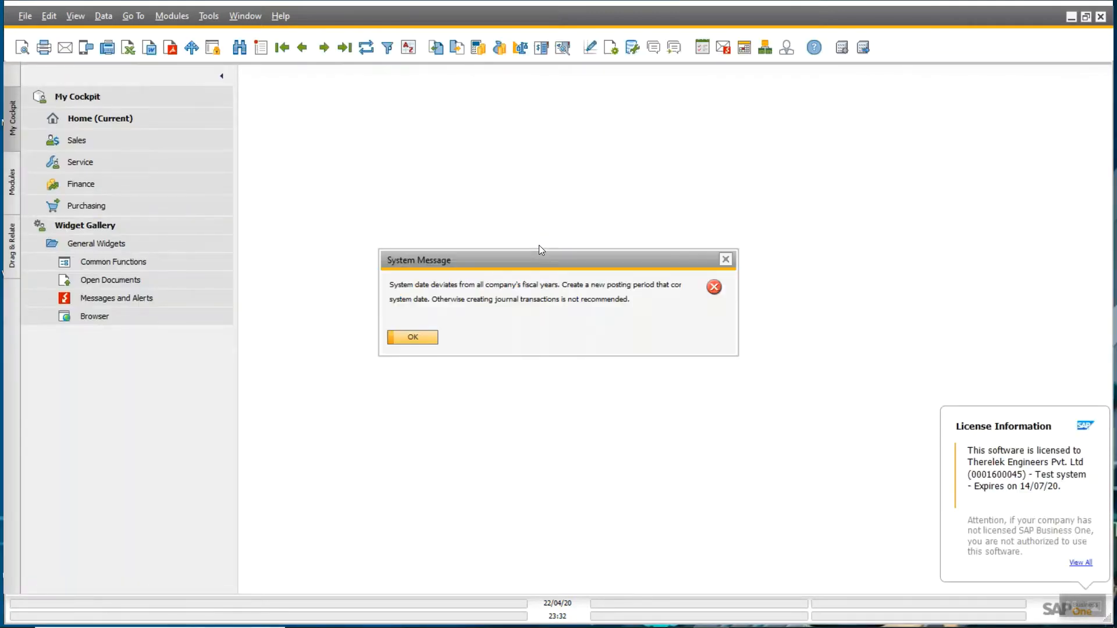
key(Return)
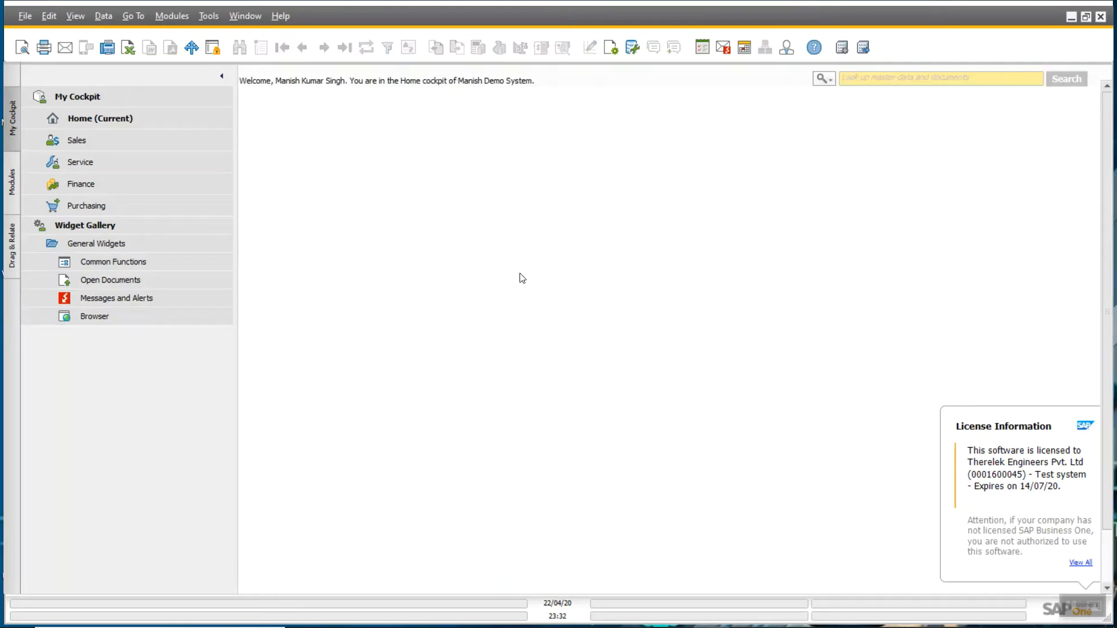
- Show the Modules list and expand Administration > Add-Ons
click(12, 182)
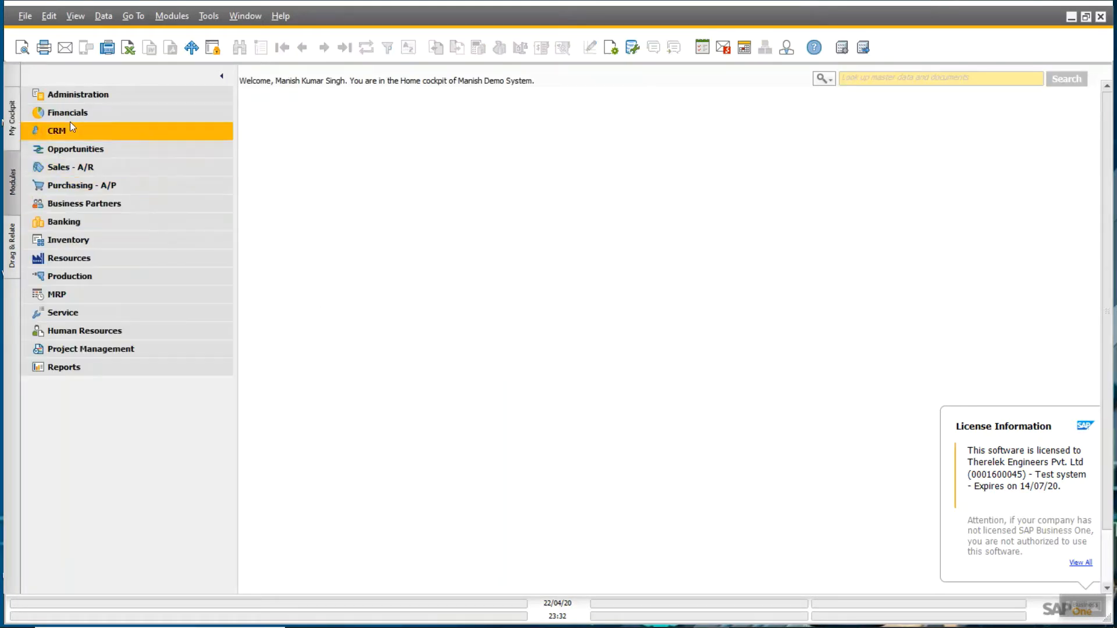
click(75, 94)
click(89, 277)
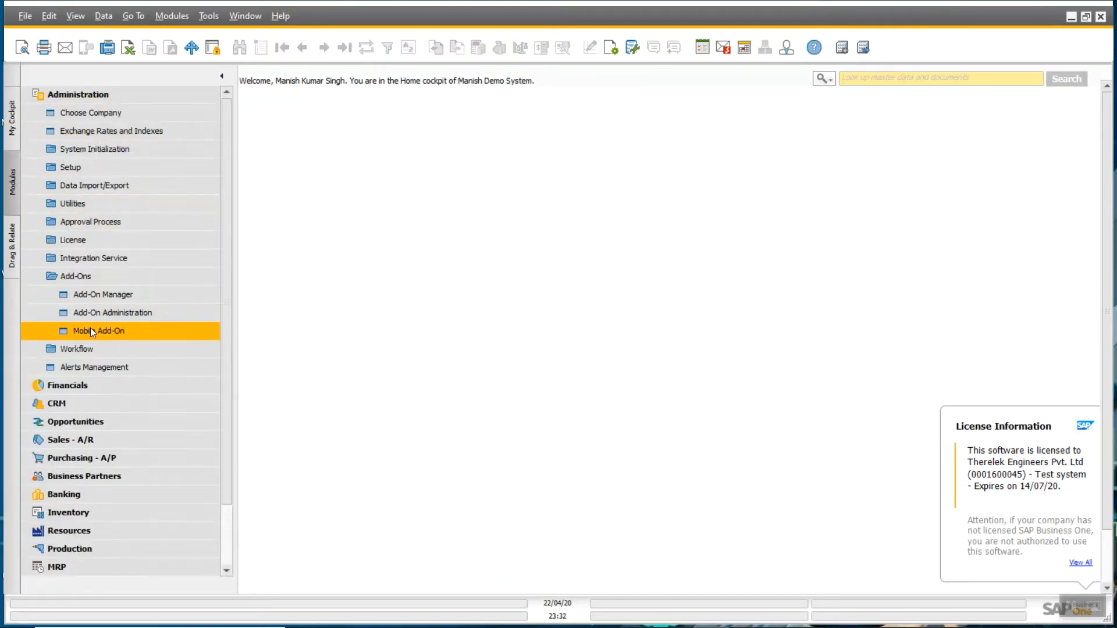
- In Add-On Administration, assign Screen Painter to the company with default group Manual and save
click(101, 312)
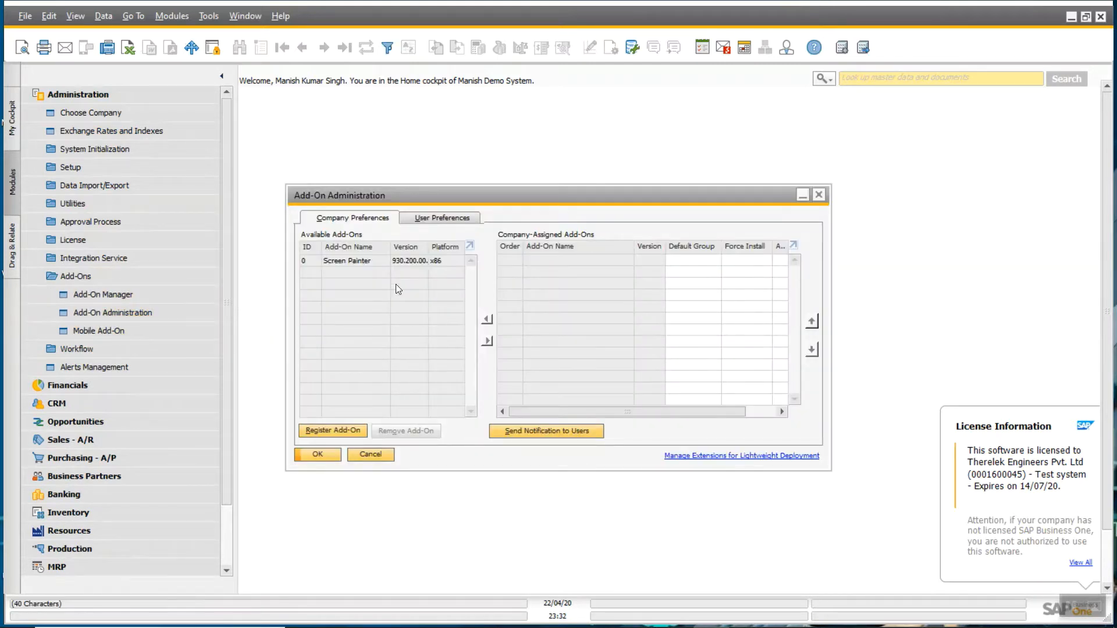
click(389, 260)
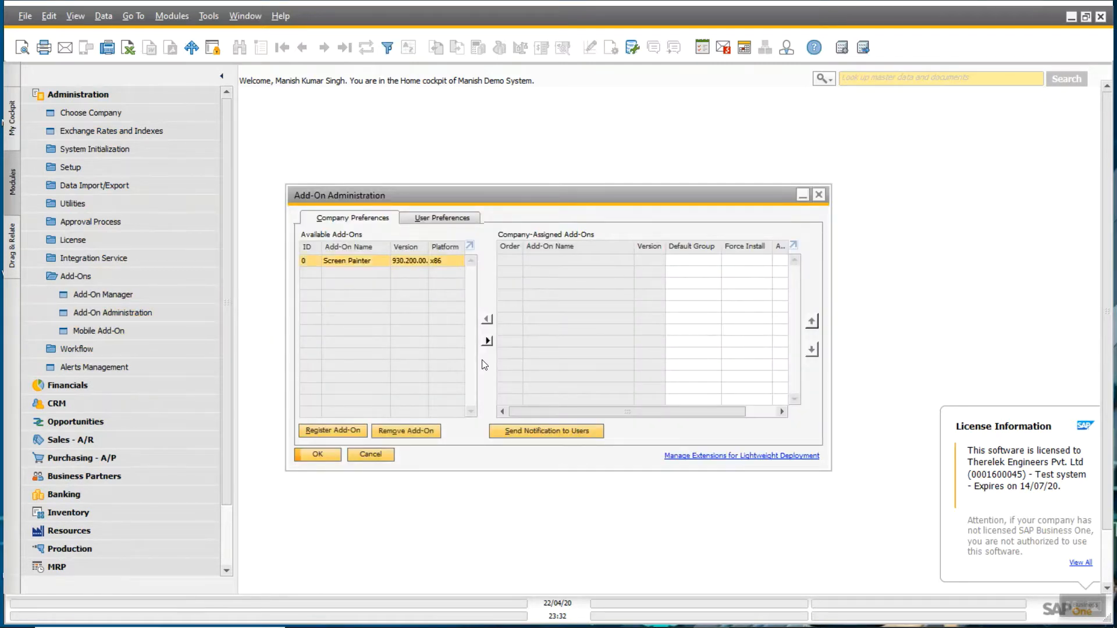
click(487, 341)
click(702, 260)
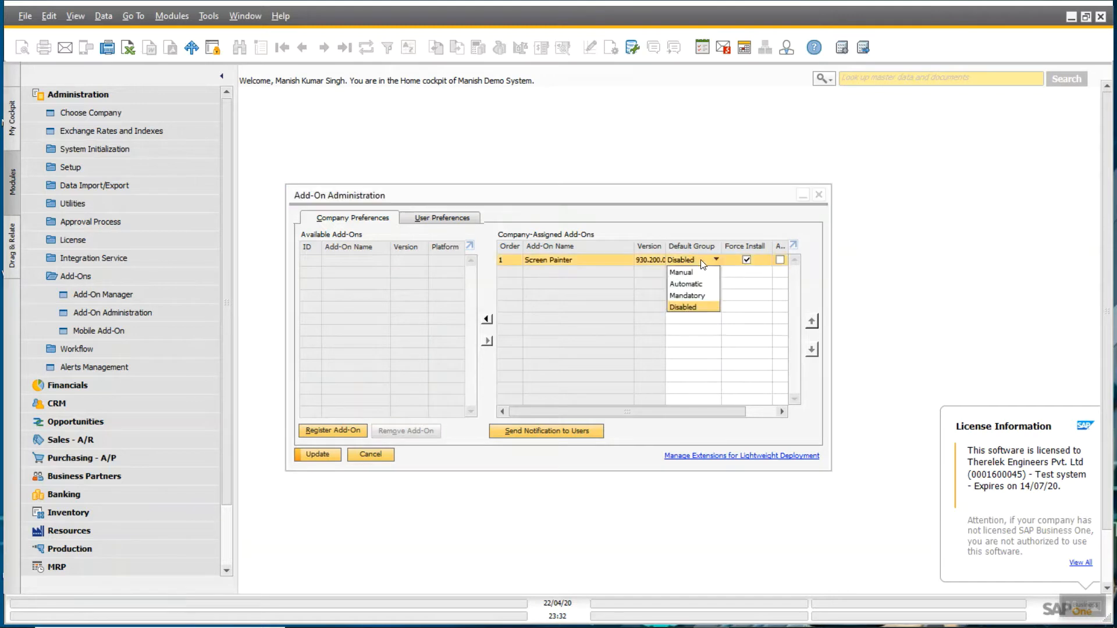
click(694, 273)
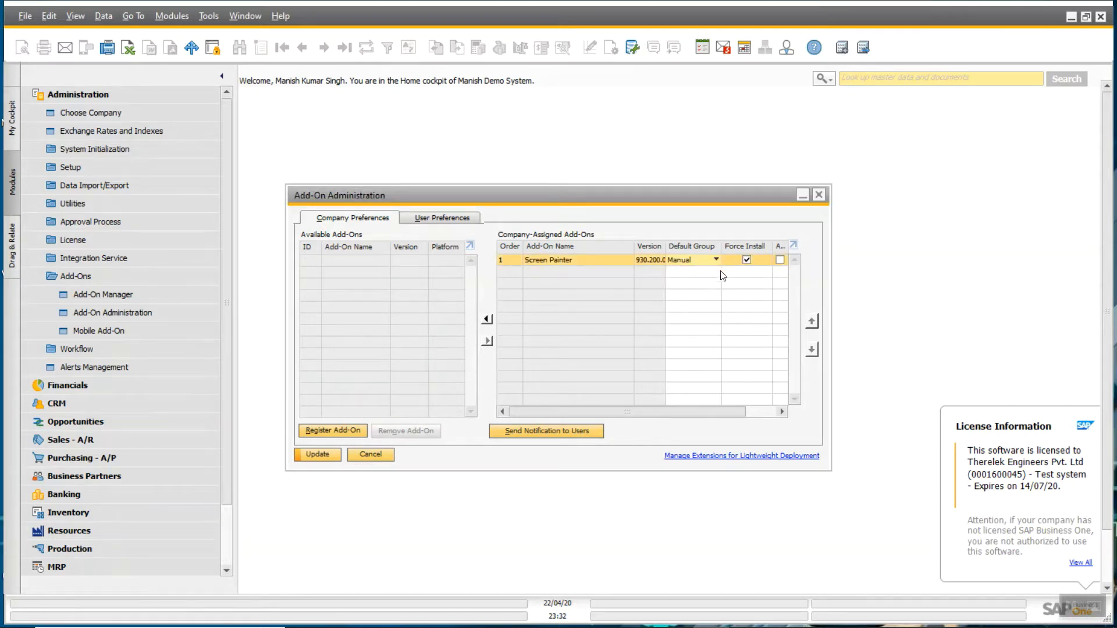
drag(704, 408, 762, 408)
click(743, 259)
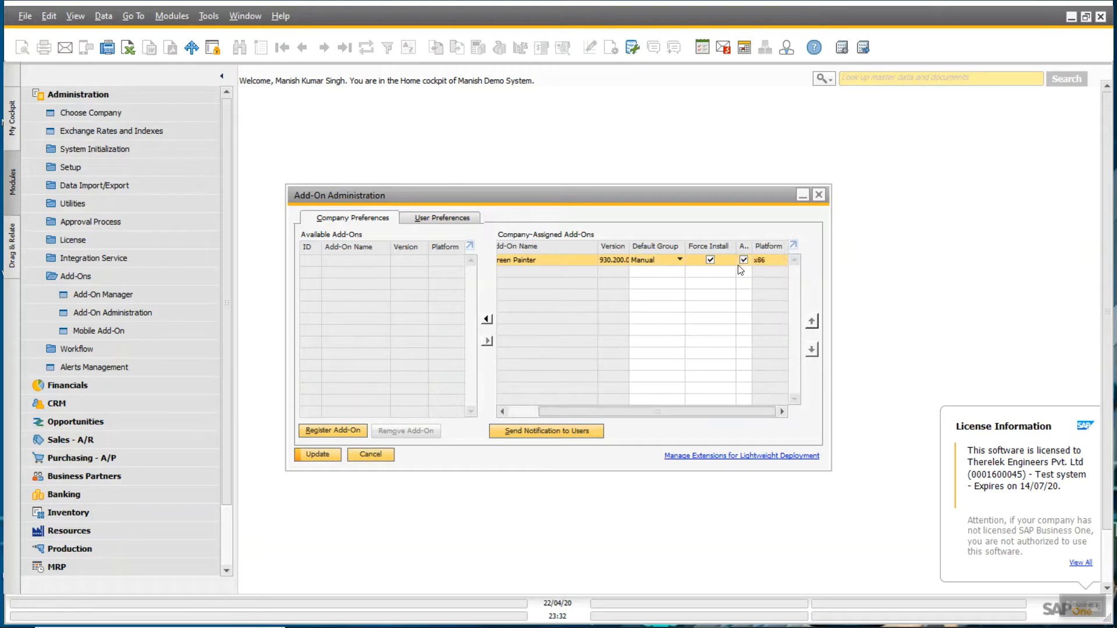
click(317, 454)
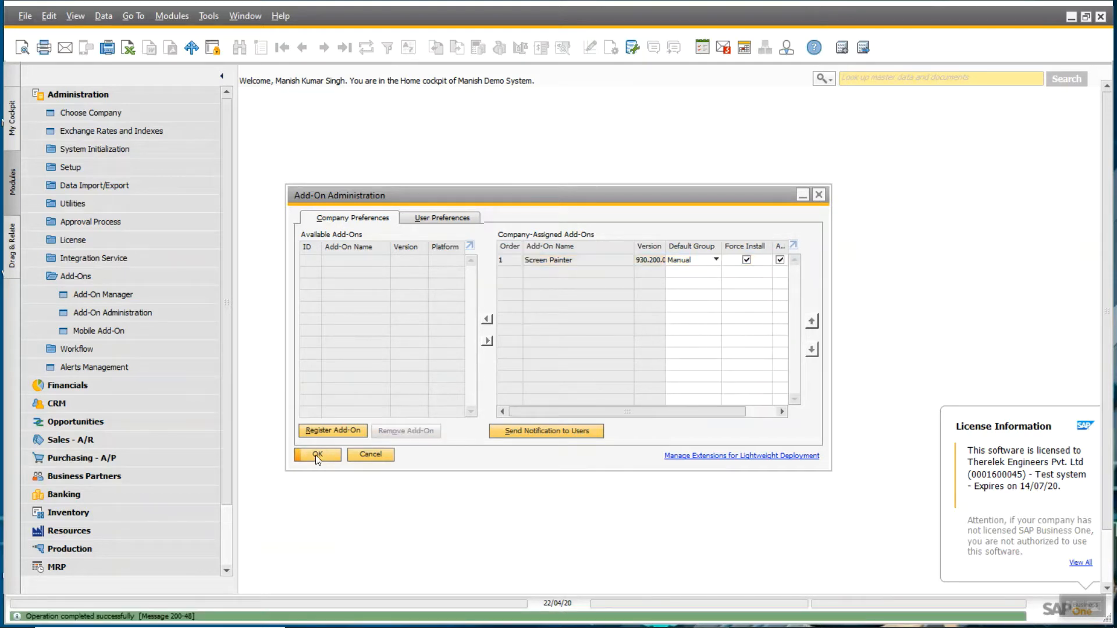
click(317, 454)
- Review the pending and failed add-ons in Add-On Manager, then close it
click(127, 295)
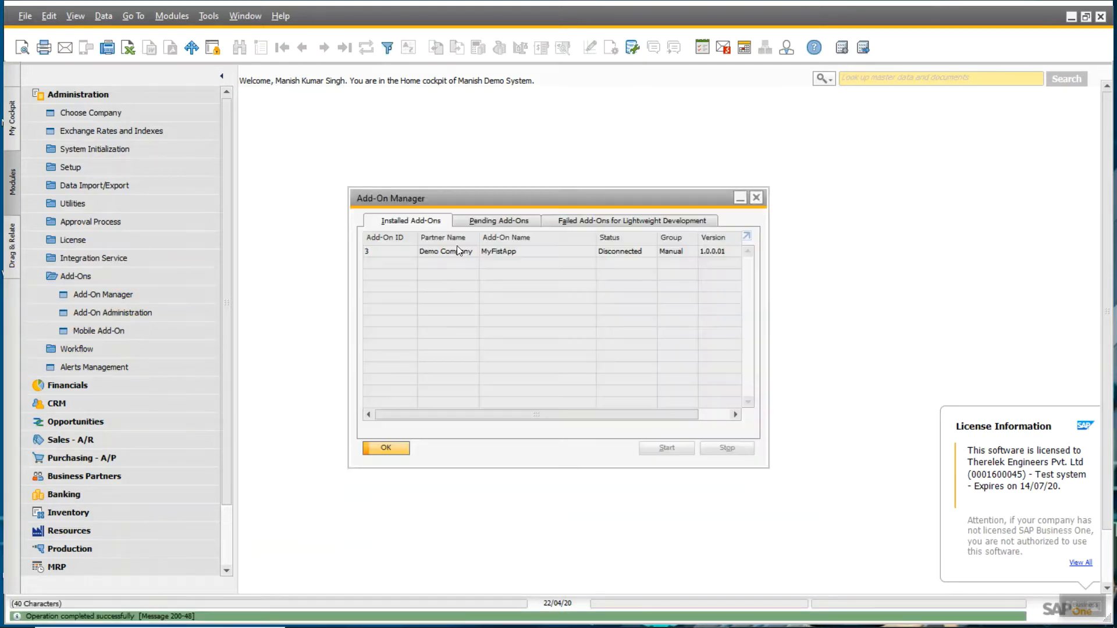
click(493, 222)
click(578, 222)
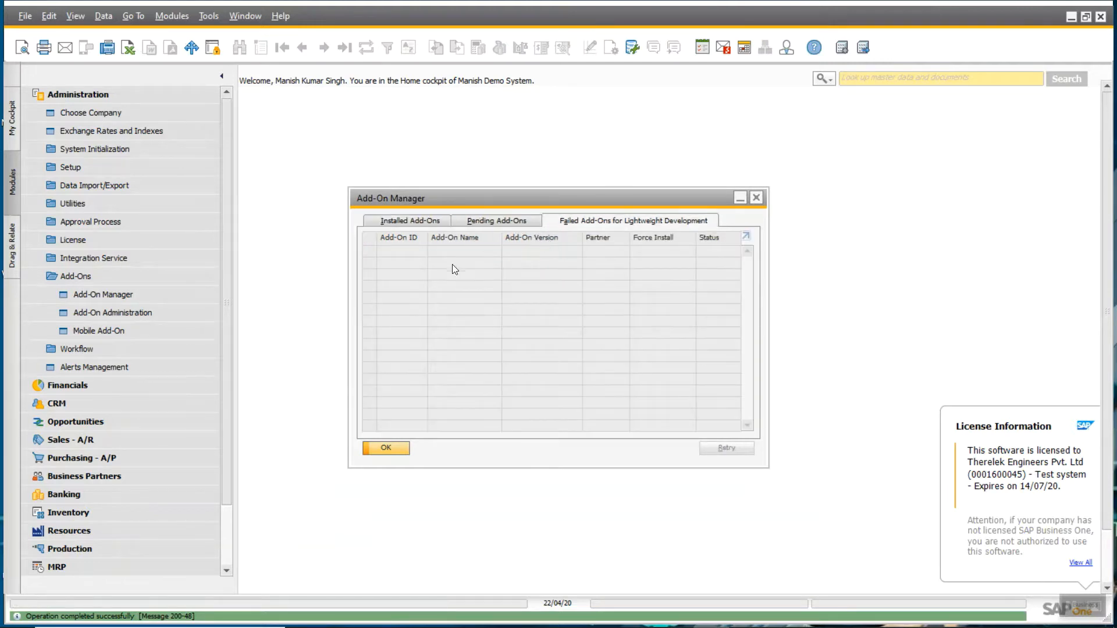
click(386, 448)
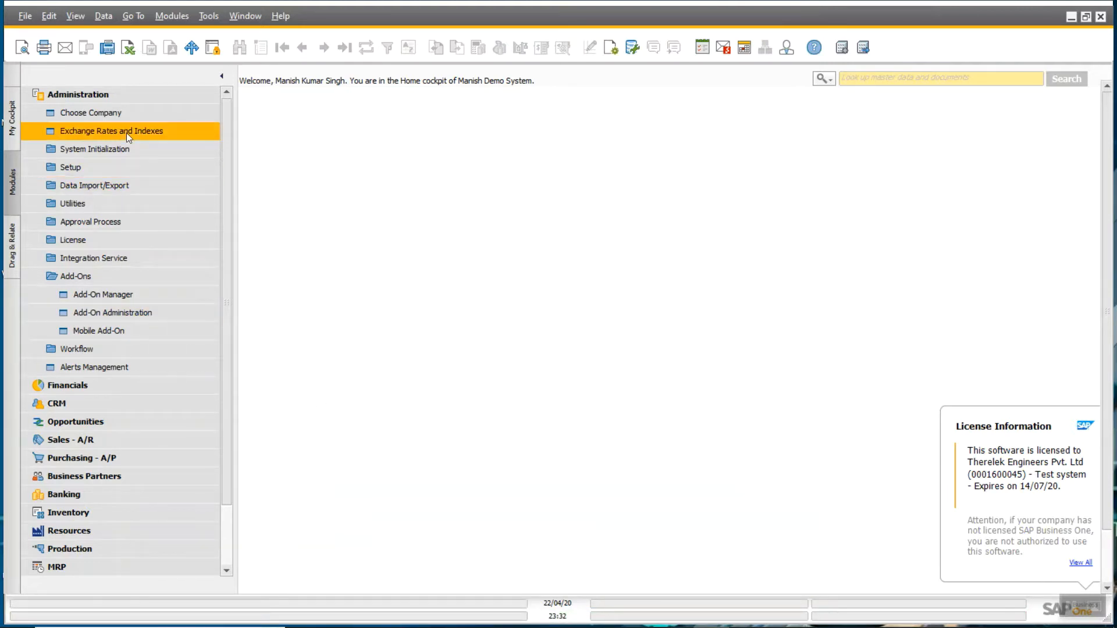
- Change user to log back in as manager, dismiss the fiscal year warning, and show the modules list
click(116, 113)
click(674, 245)
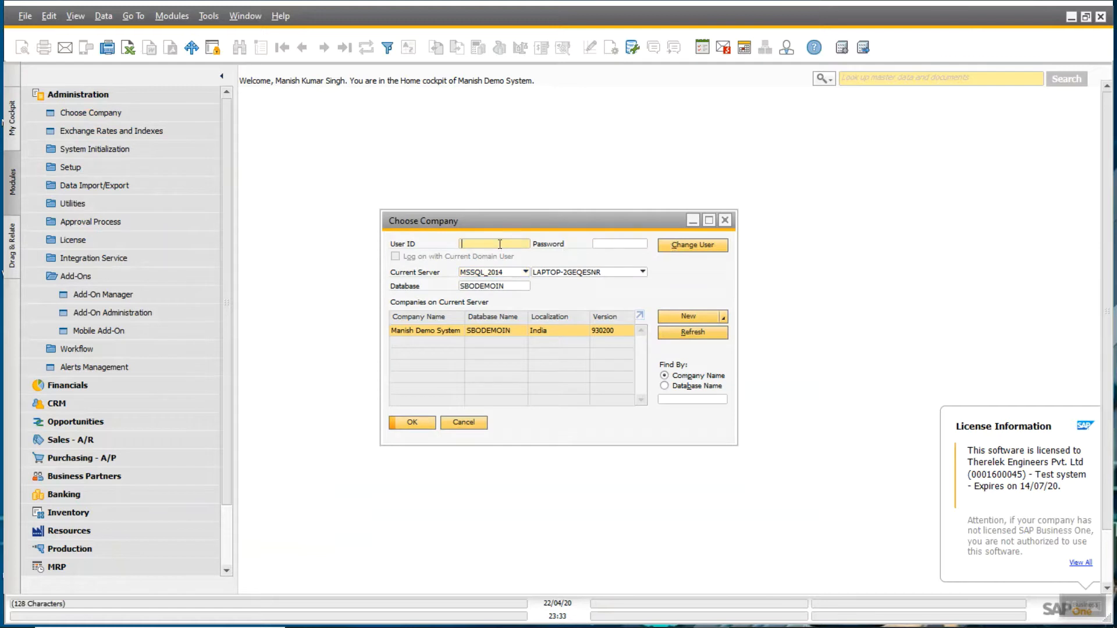
text(manager)
key(Tab)
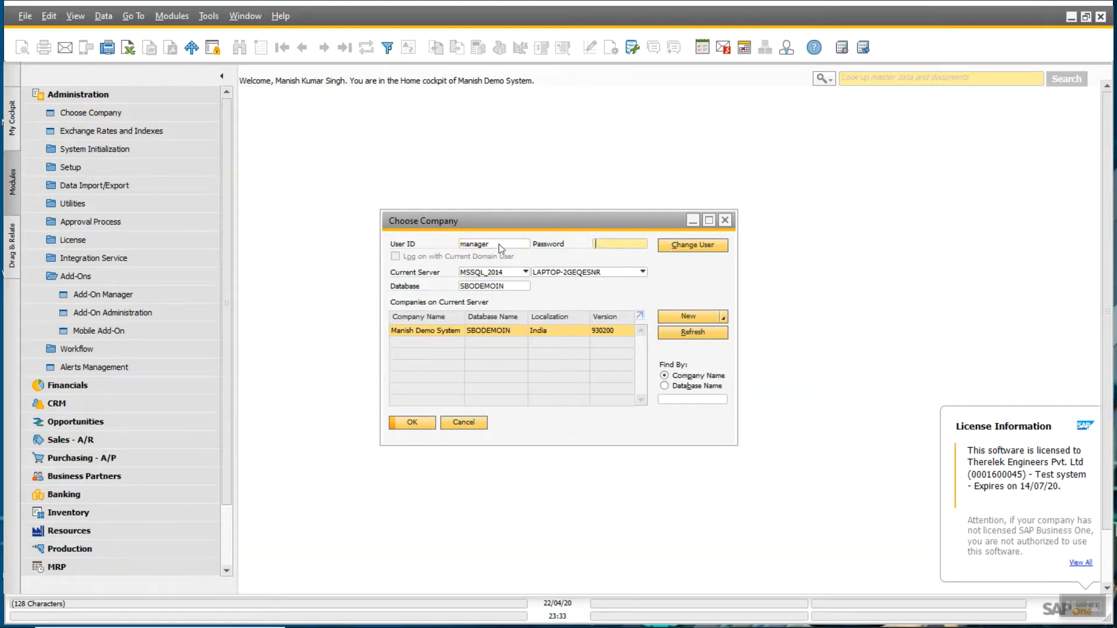
text(1234)
key(Return)
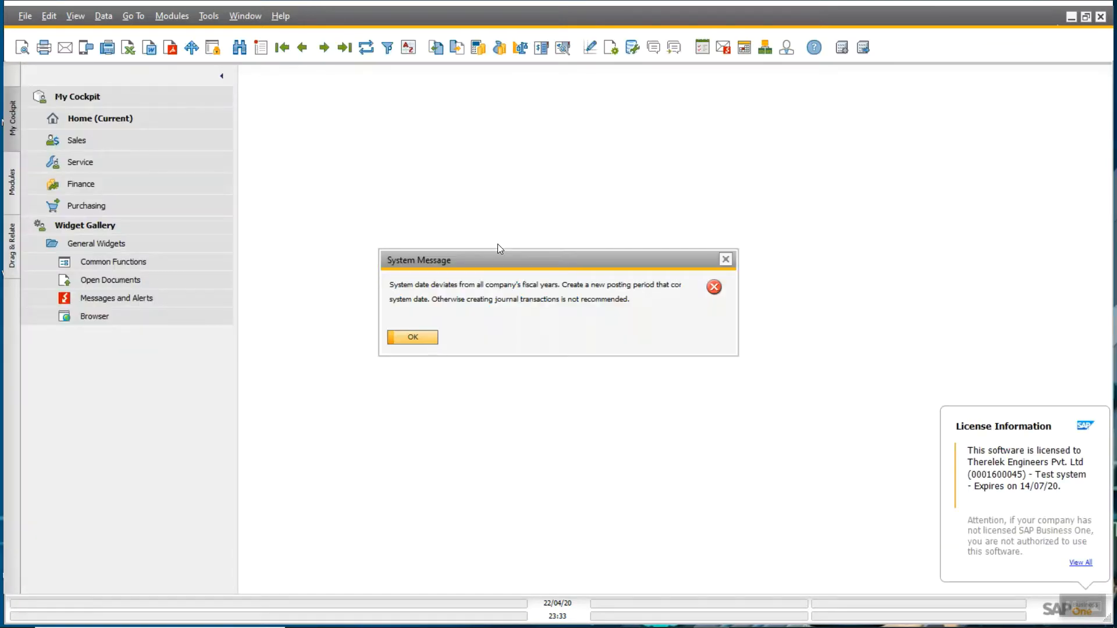
key(Return)
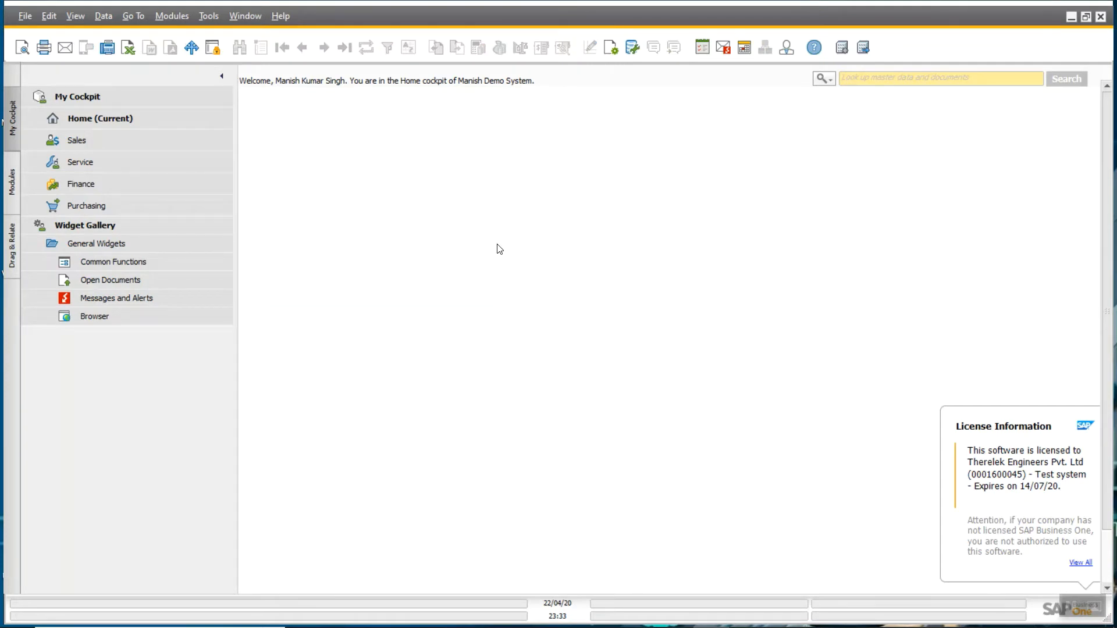
click(16, 193)
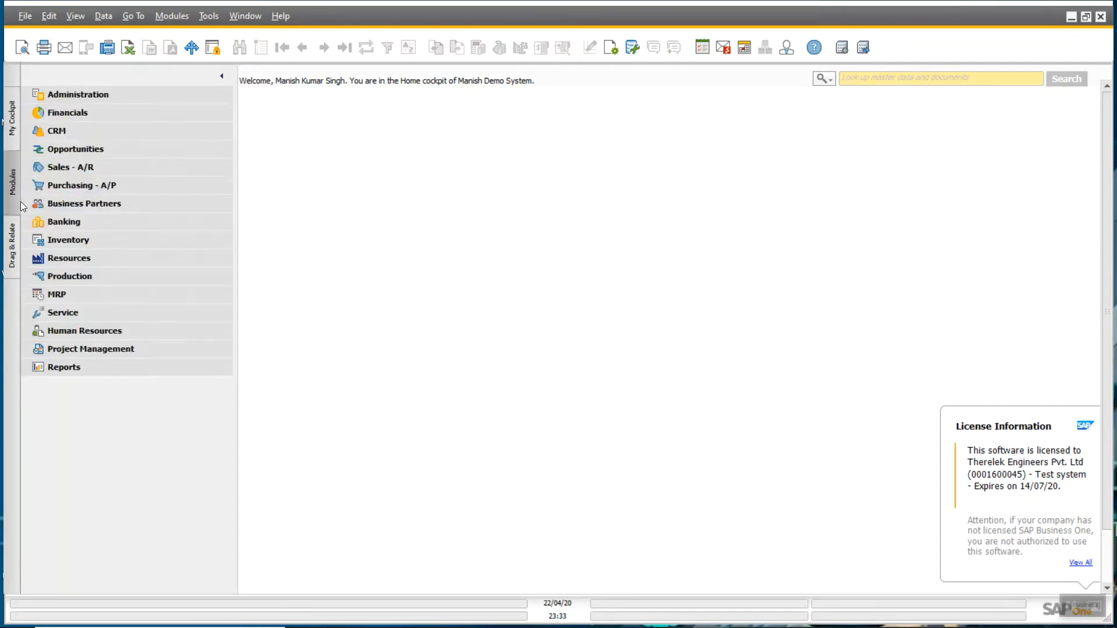
- Start the Screen Painter add-on from Administration > Add-Ons > Add-On Manager
click(68, 97)
click(87, 276)
click(103, 294)
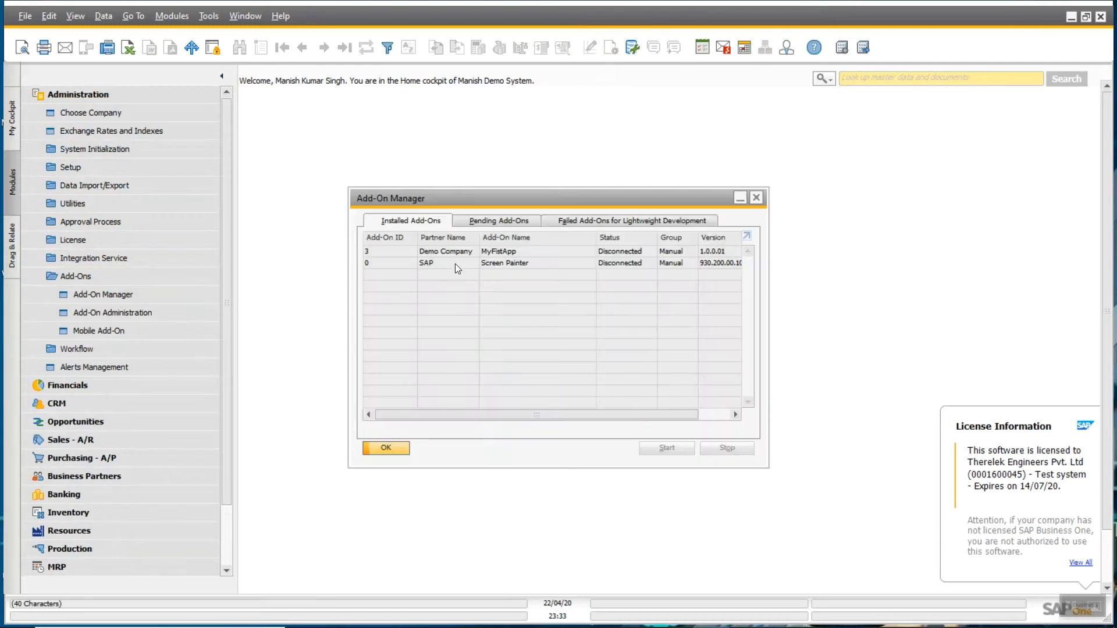
click(520, 263)
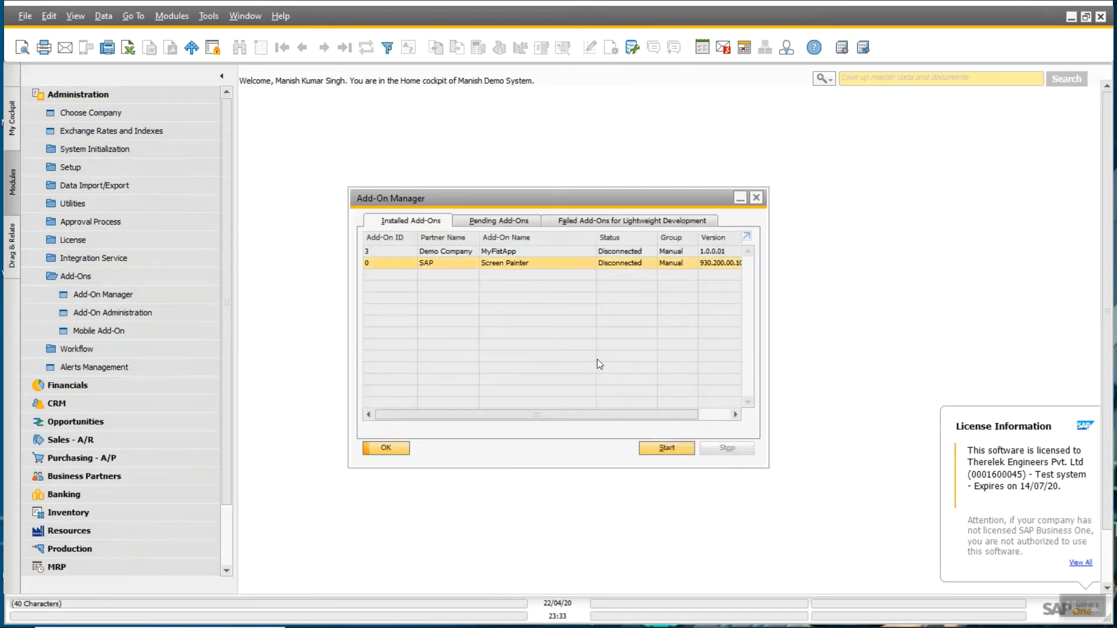
click(666, 448)
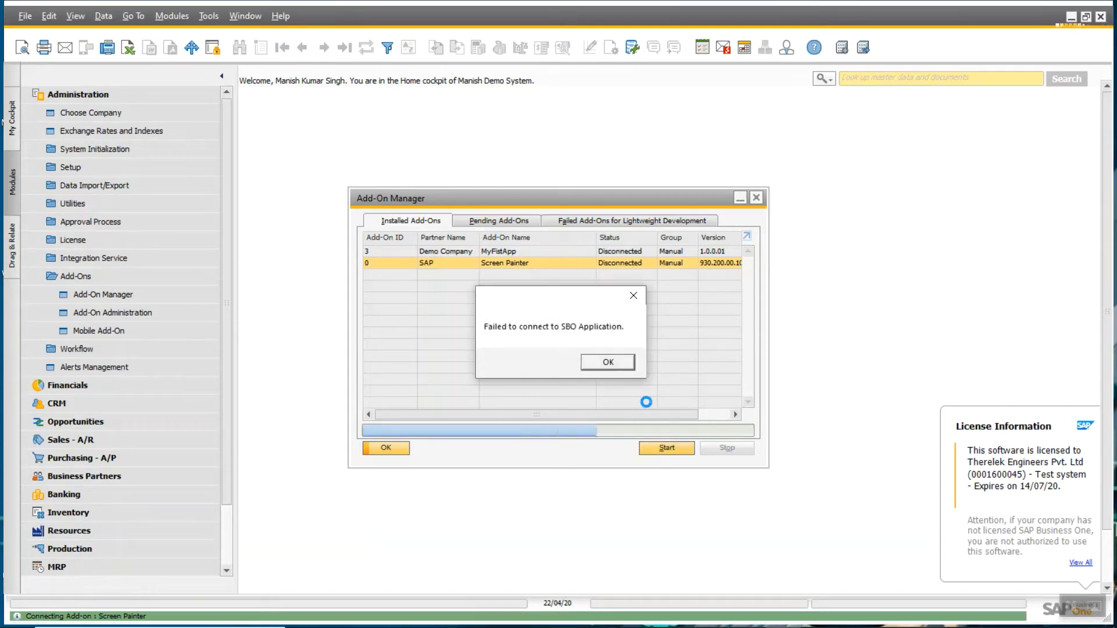
- Dismiss the connection failure and missing license errors, then expand Administration > License
click(607, 362)
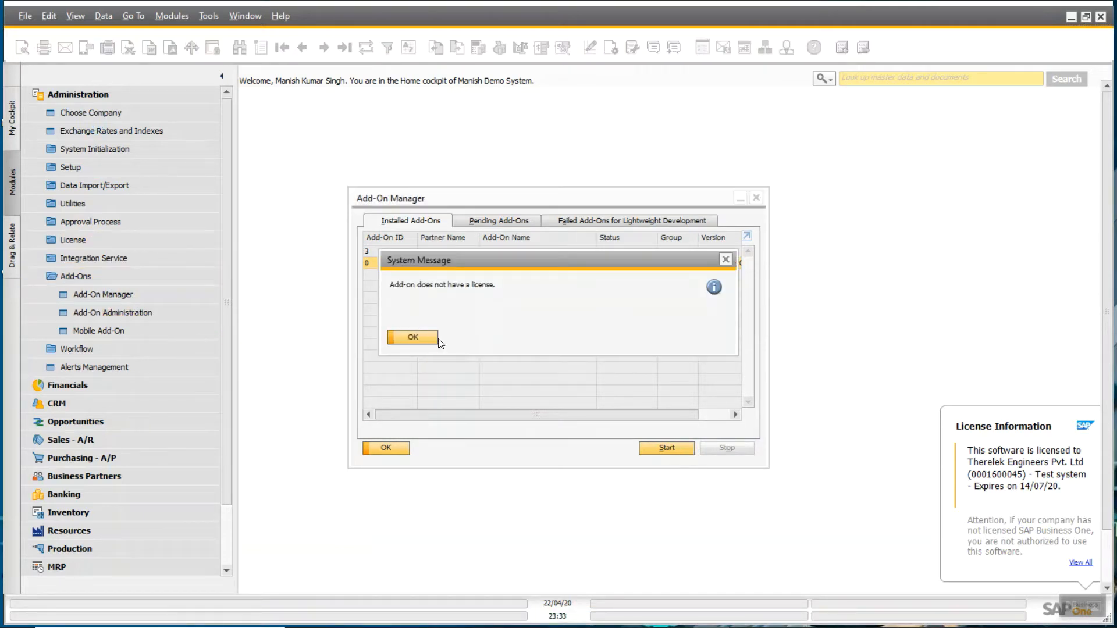
click(396, 337)
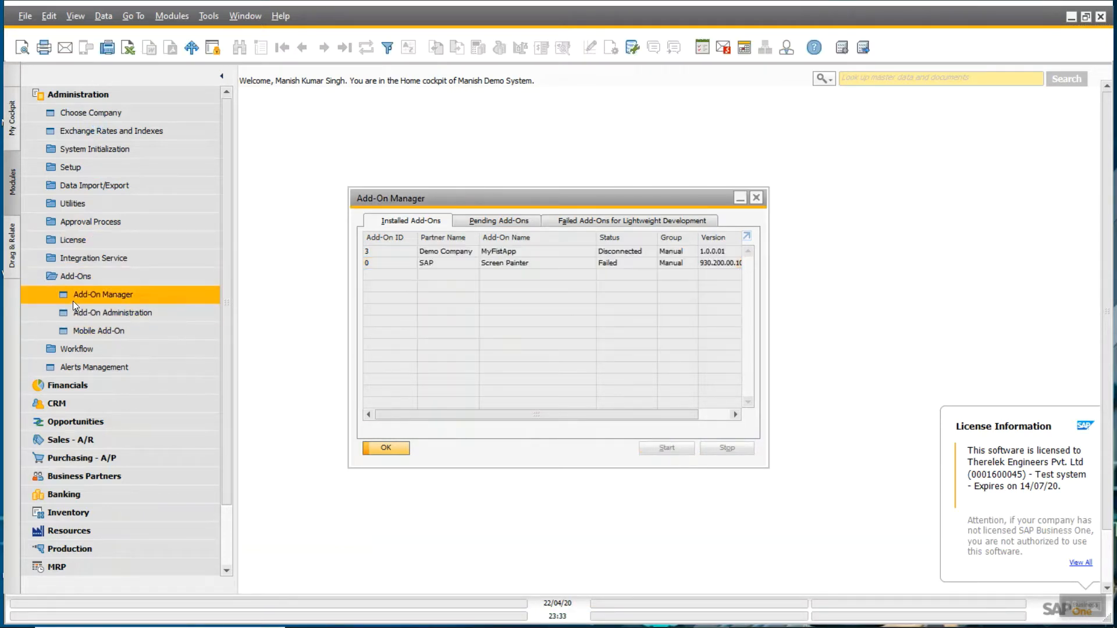
click(96, 241)
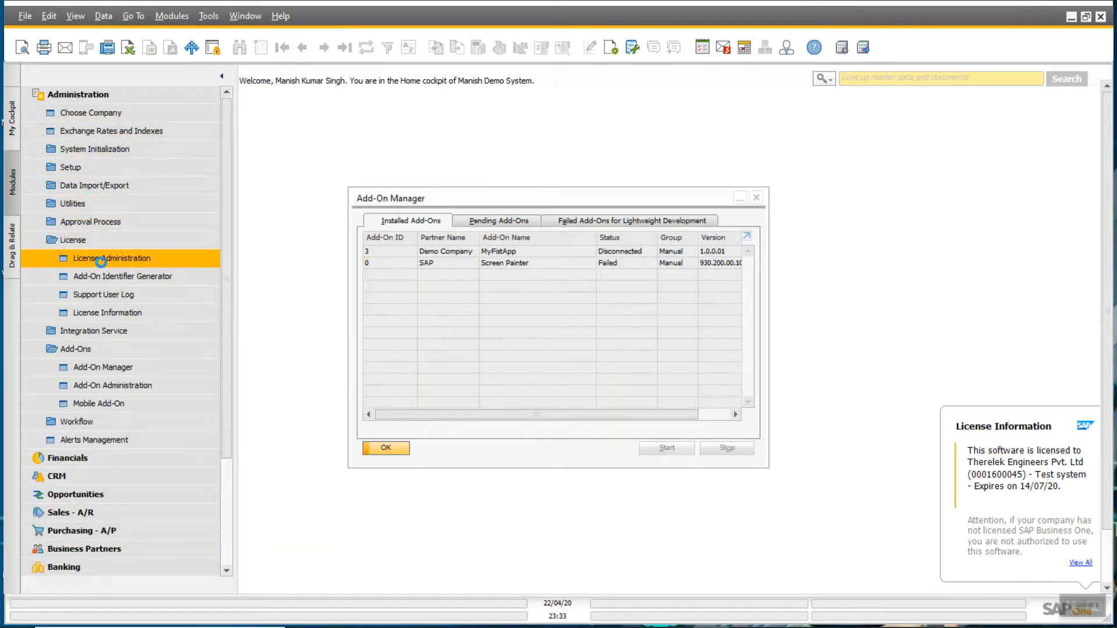
- In License Administration, give the manager user an SDK Tools license and save
click(108, 258)
scroll(122, 459, down, 6)
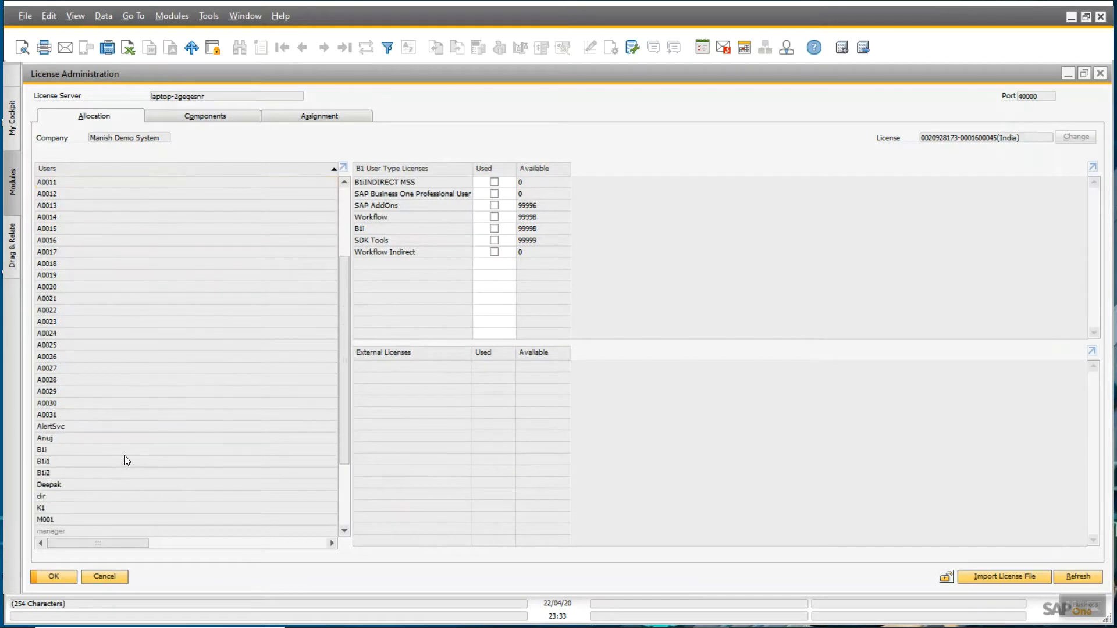
click(56, 426)
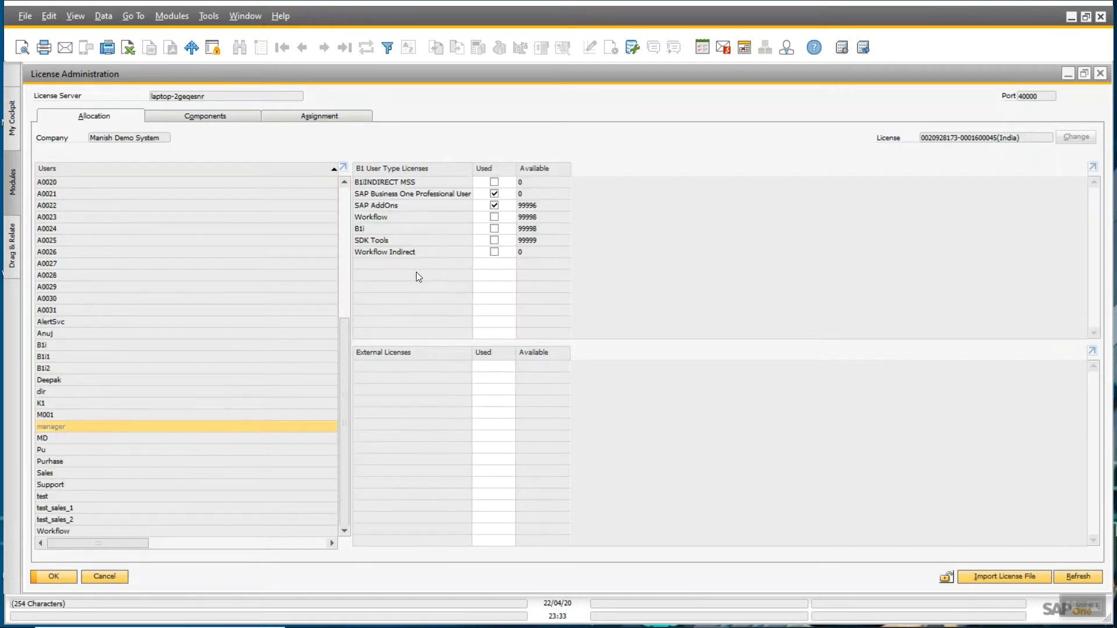
click(494, 238)
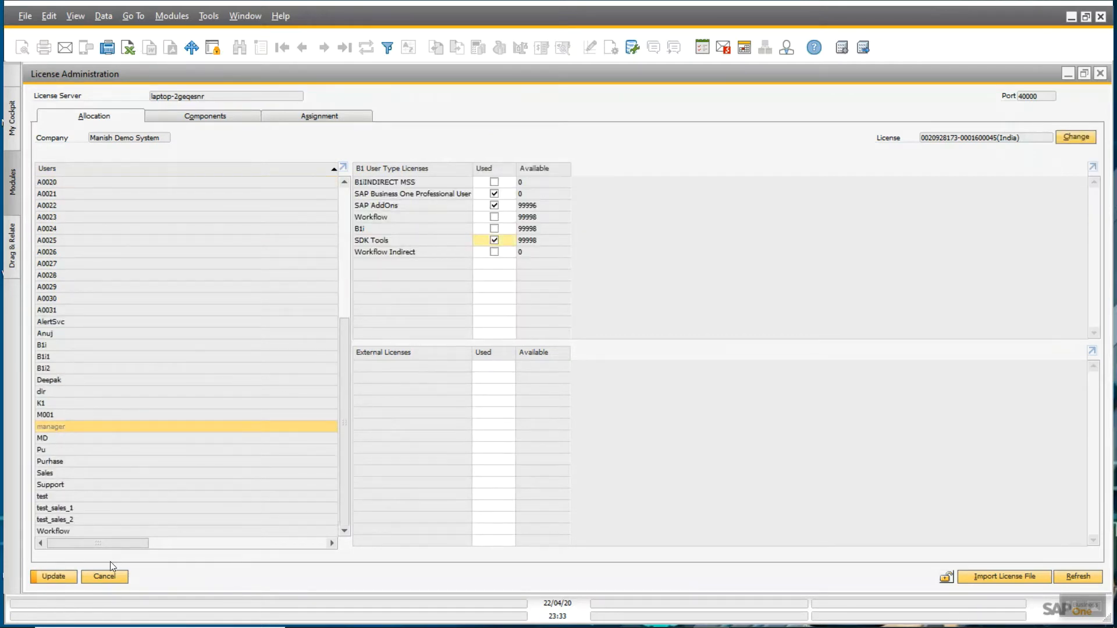
click(54, 576)
click(53, 576)
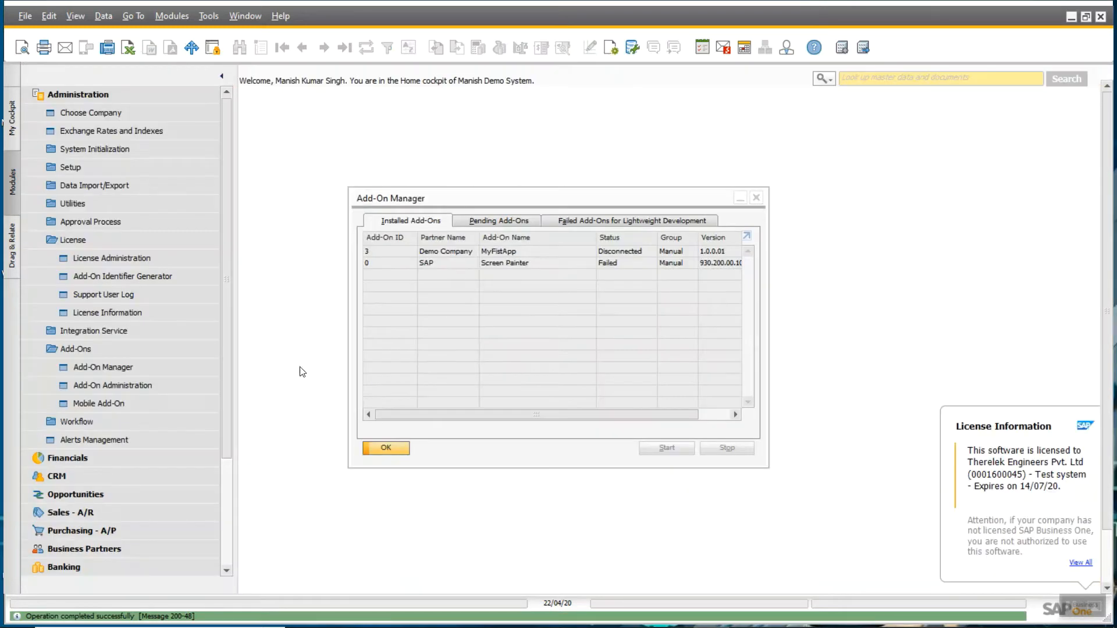
- Start the Screen Painter add-on in Add-On Manager and close the manager
click(479, 262)
click(666, 447)
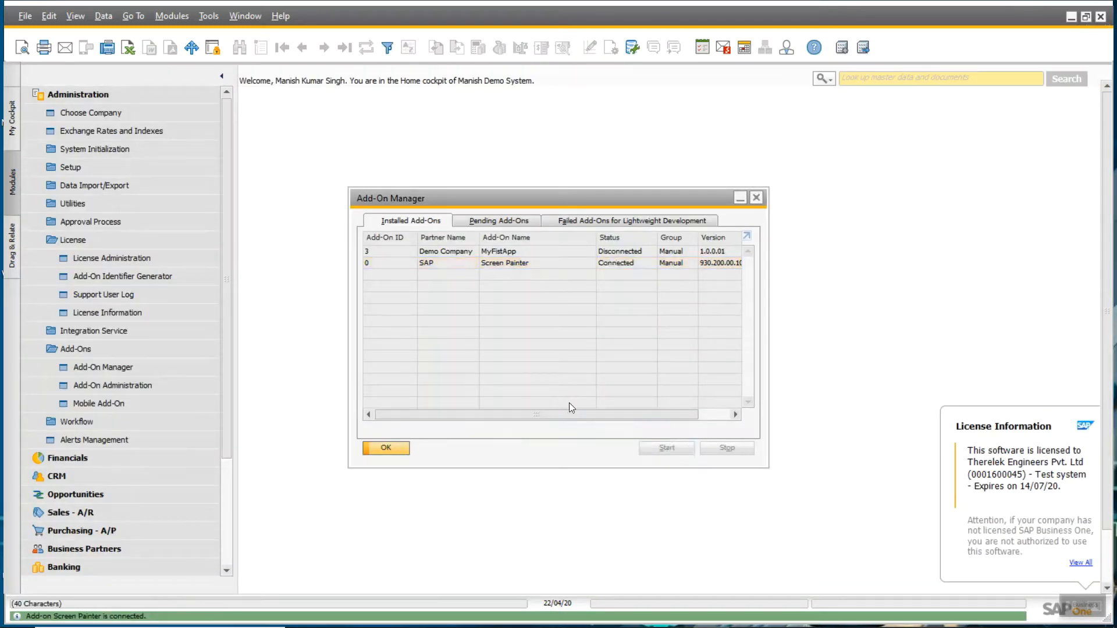
click(386, 448)
- Launch Screen Painter from Tools, enlarge New Form 1, and add a Static and an Edit Text item
click(209, 16)
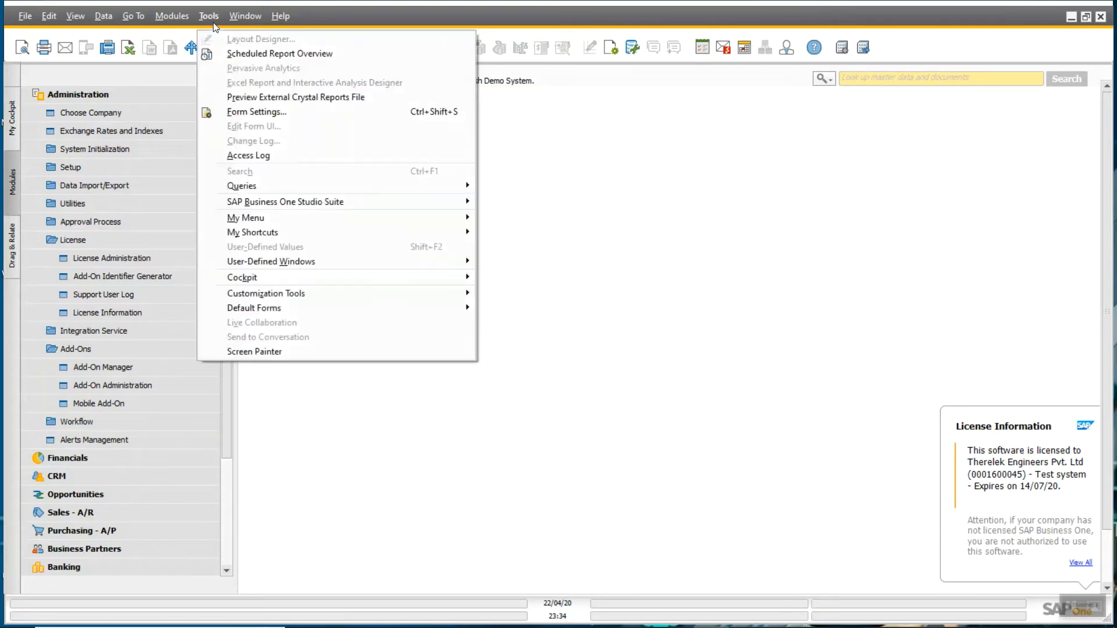
click(277, 350)
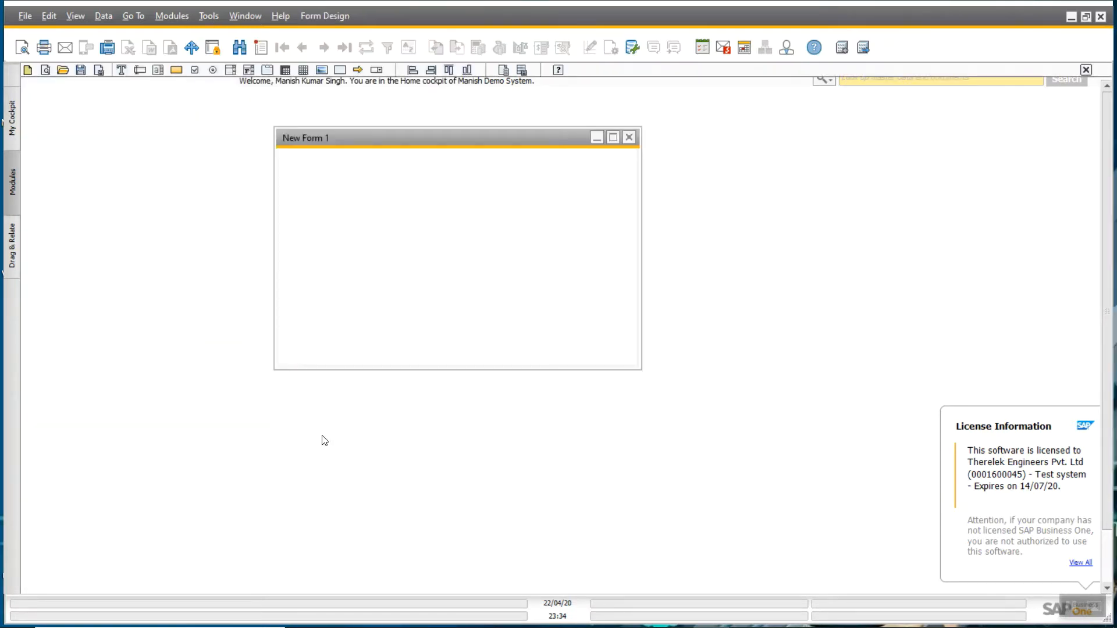
drag(636, 194, 695, 194)
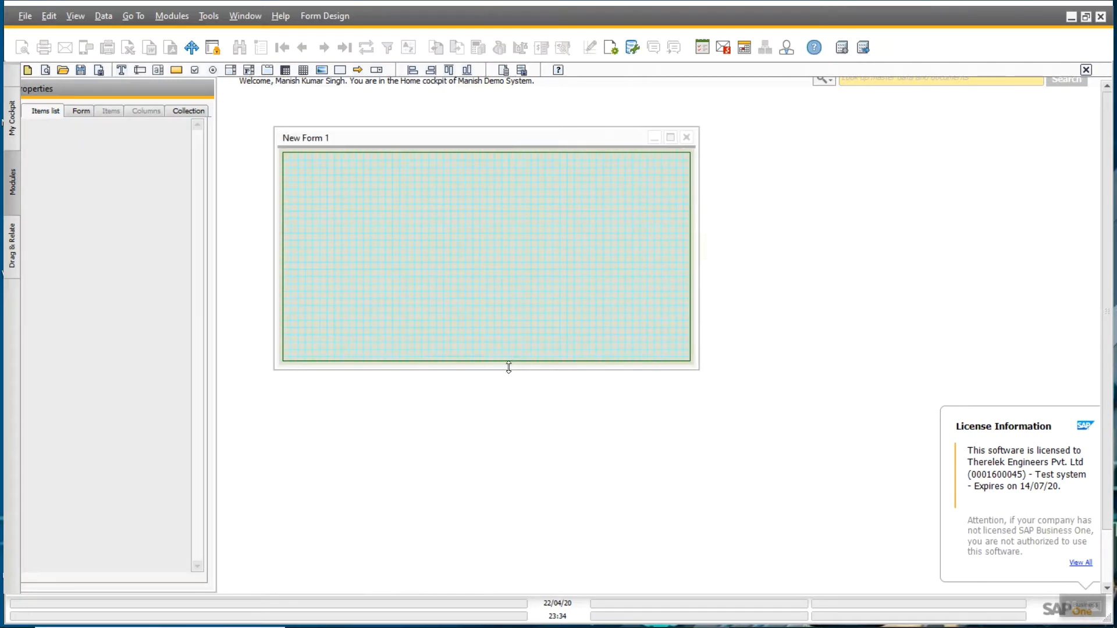
drag(508, 367, 523, 423)
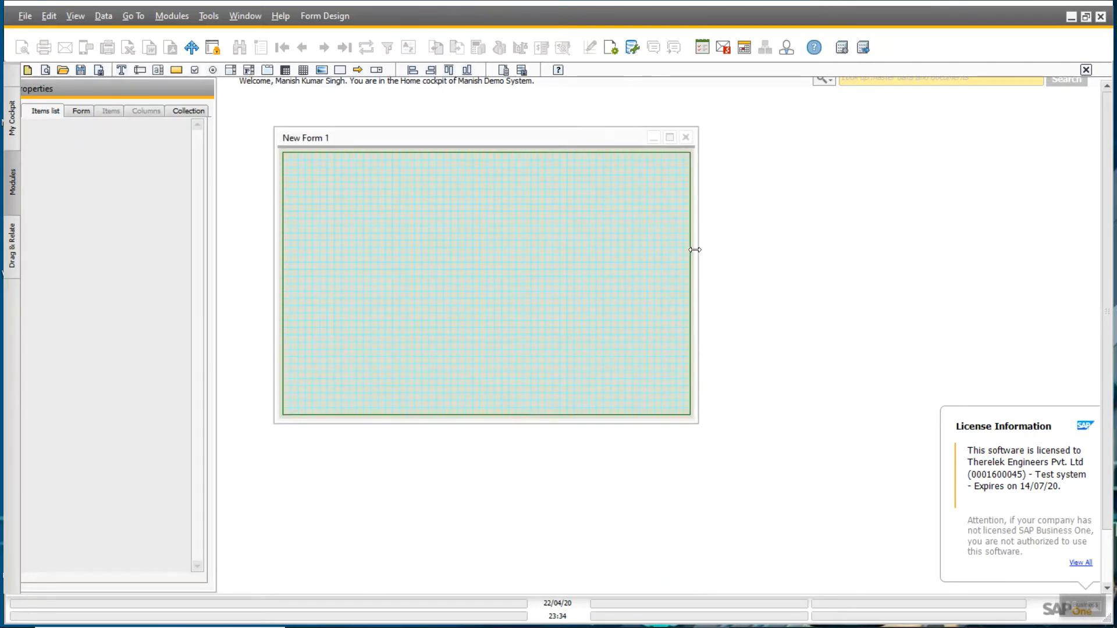
drag(699, 253, 783, 252)
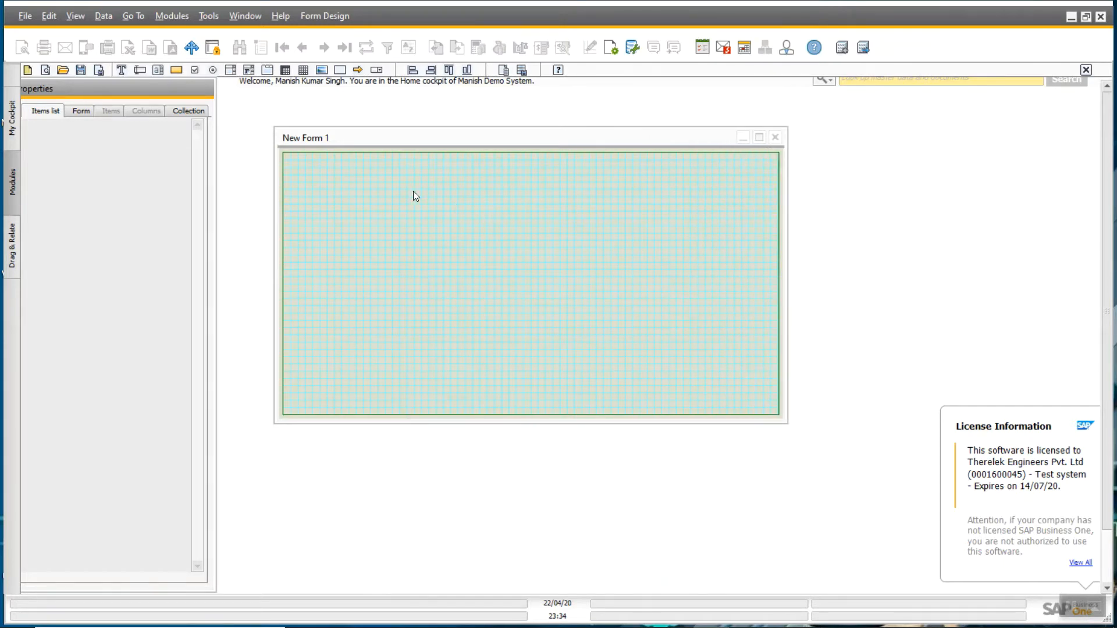
click(120, 70)
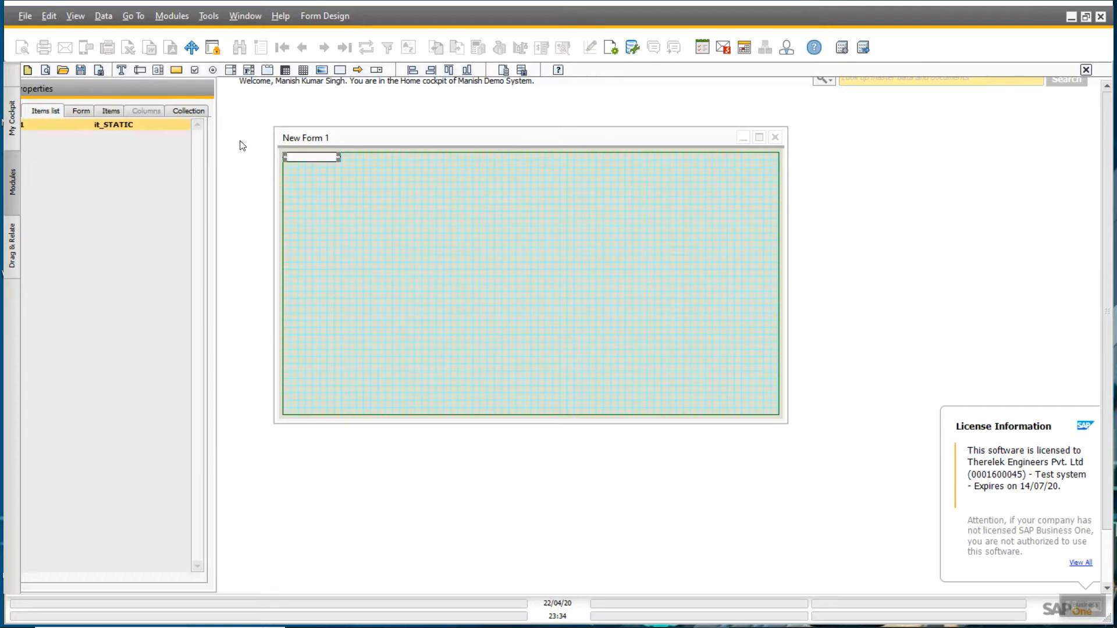
click(139, 71)
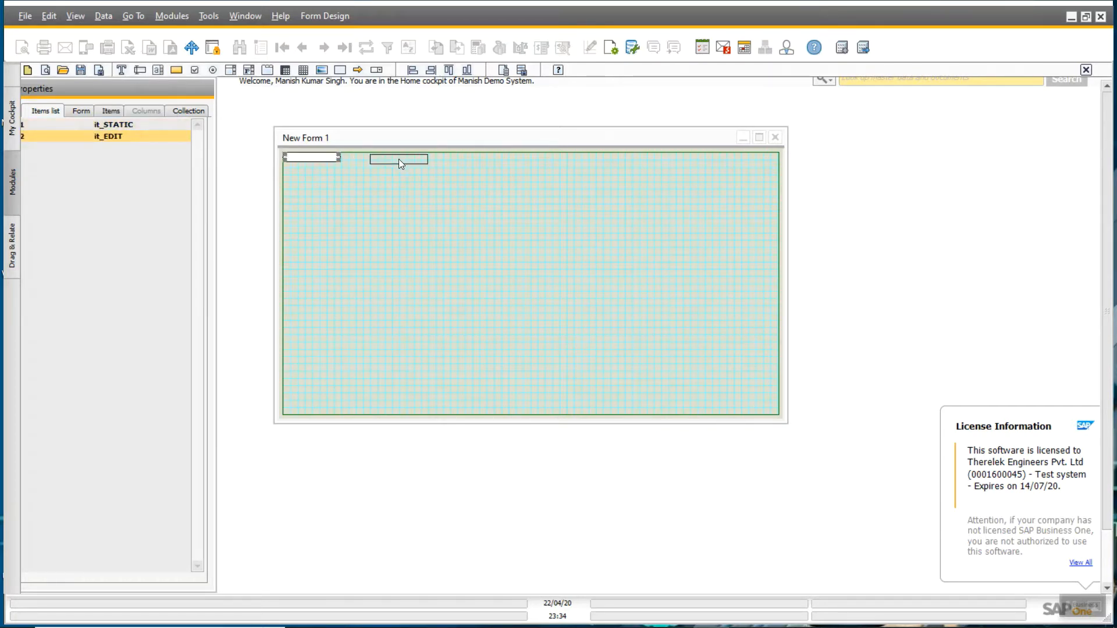
- Place the first text field beside its label at top-left and widen both
drag(400, 160, 400, 160)
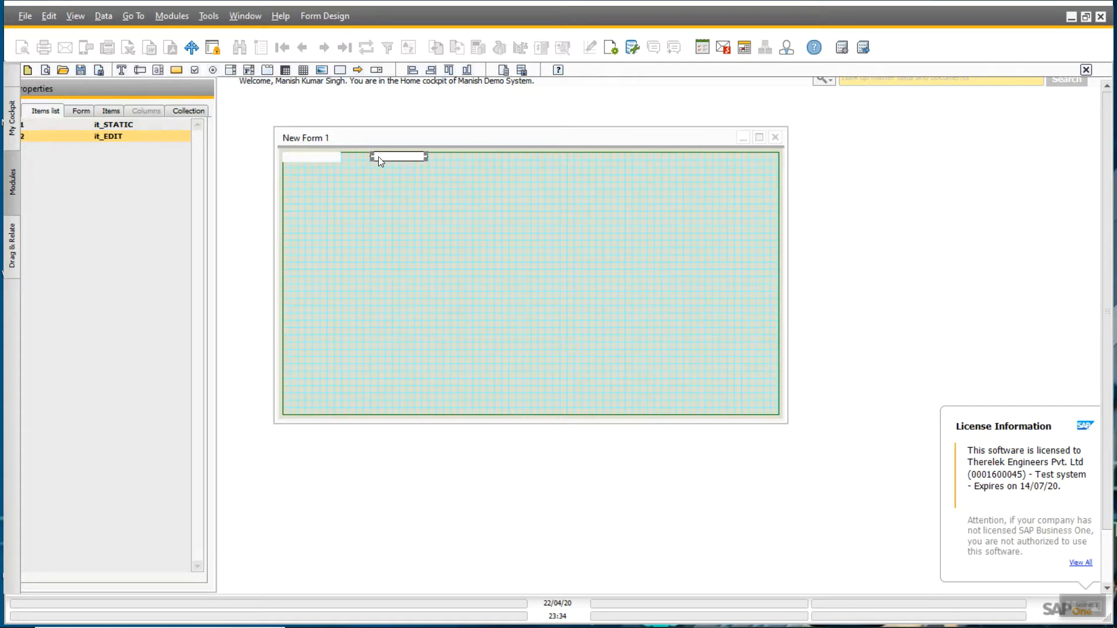
click(328, 155)
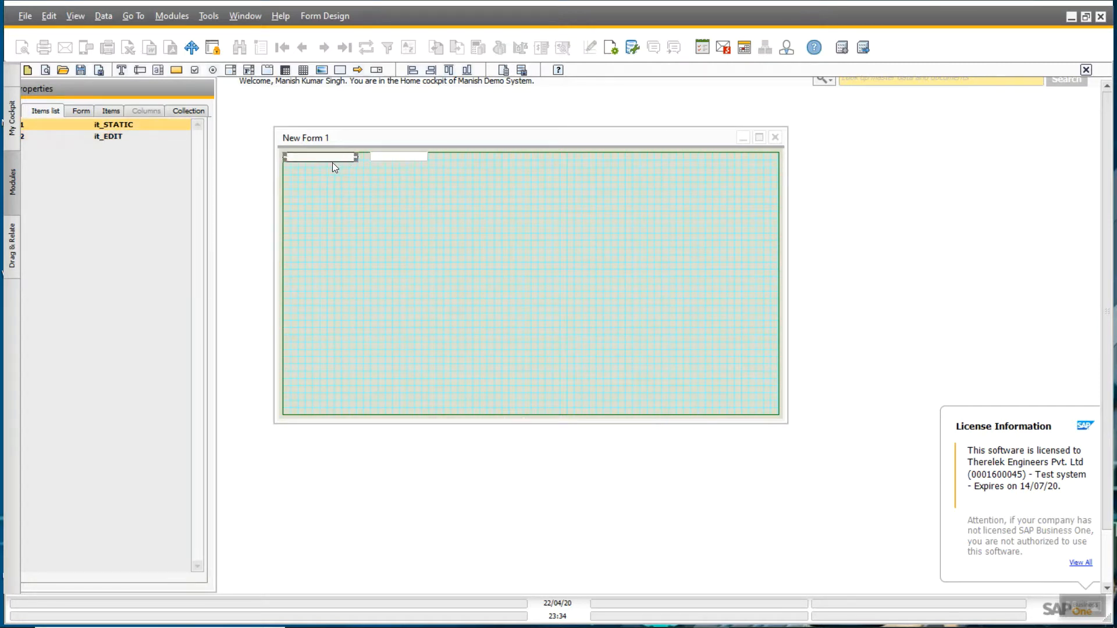
key(shift+Right)
key(shift+Right)
key(shift+Right)
key(shift+Right)
key(shift+Right)
key(shift+Right)
key(shift+Right)
key(shift+Right)
key(shift+Right)
key(shift+Right)
key(shift+Right)
key(shift+Right)
key(shift+Right)
key(shift+Right)
key(shift+Right)
key(shift+Right)
click(389, 156)
key(shift+Right)
key(shift+Right)
key(shift+Right)
key(shift+Right)
key(shift+Right)
key(shift+Right)
key(shift+Right)
key(shift+Right)
key(shift+Right)
key(shift+Right)
key(shift+Right)
key(shift+Right)
key(shift+Right)
key(shift+Right)
key(shift+Right)
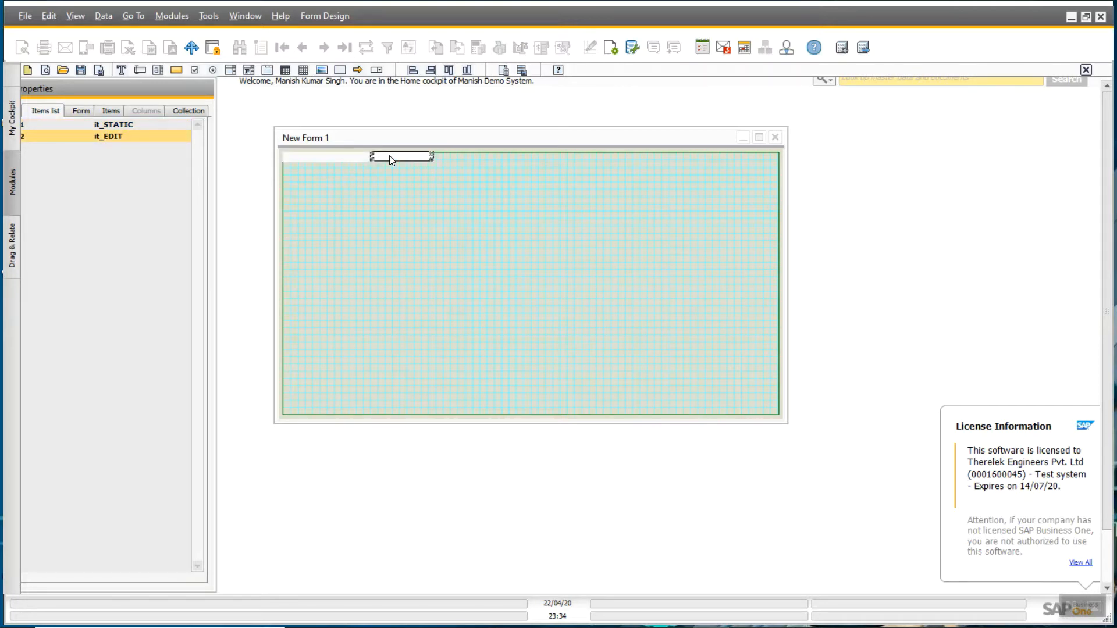
click(381, 165)
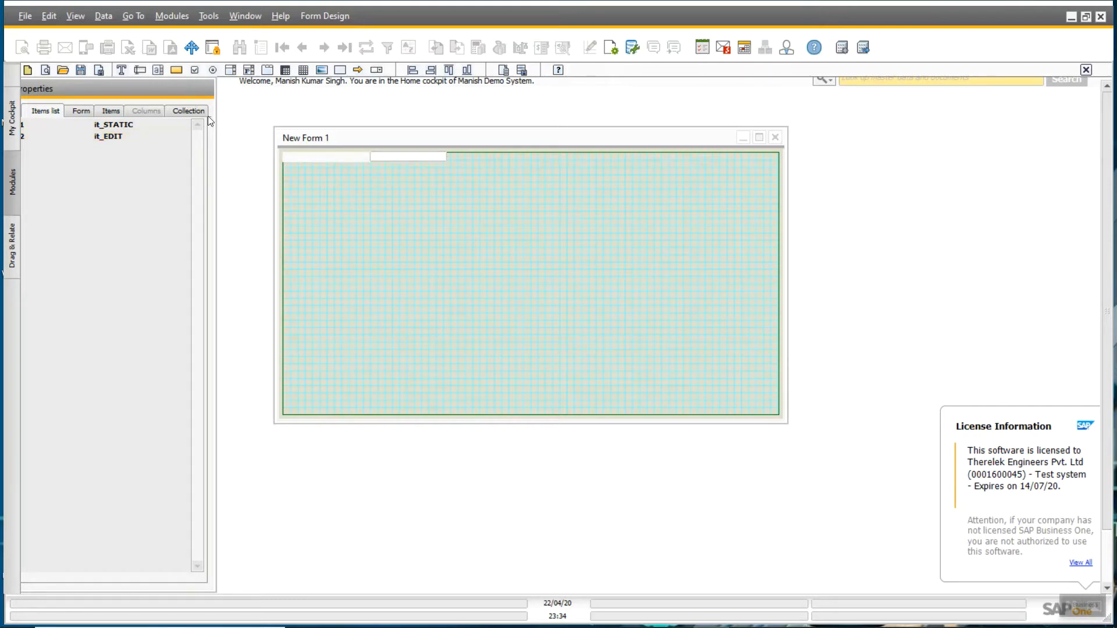
- Add a second label and text field and position them at the form's top-right
click(123, 69)
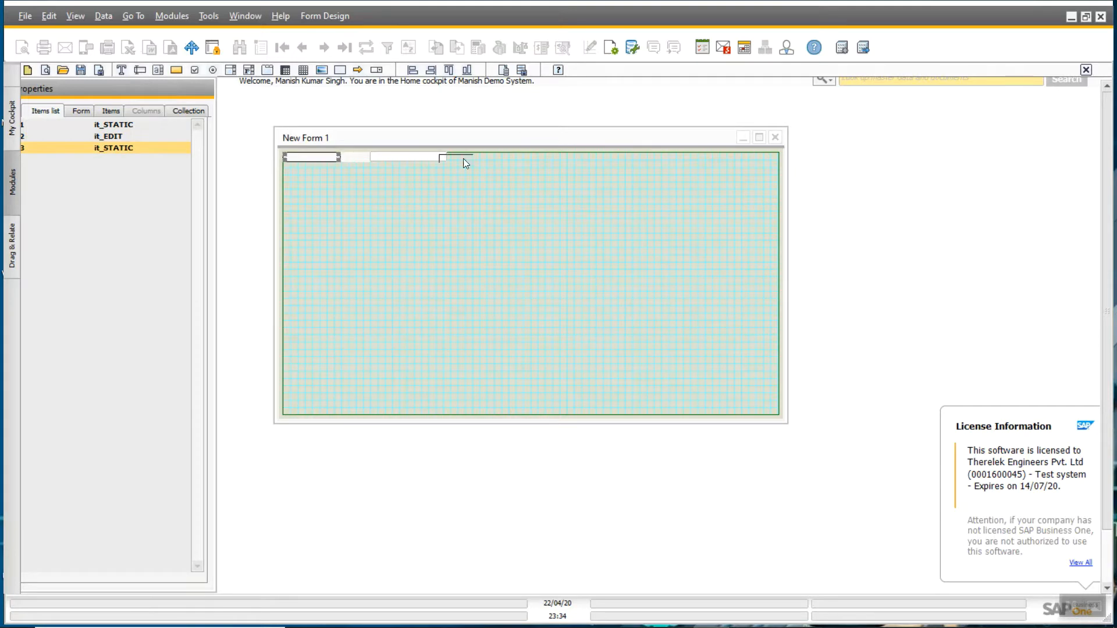
drag(639, 163, 631, 161)
click(139, 70)
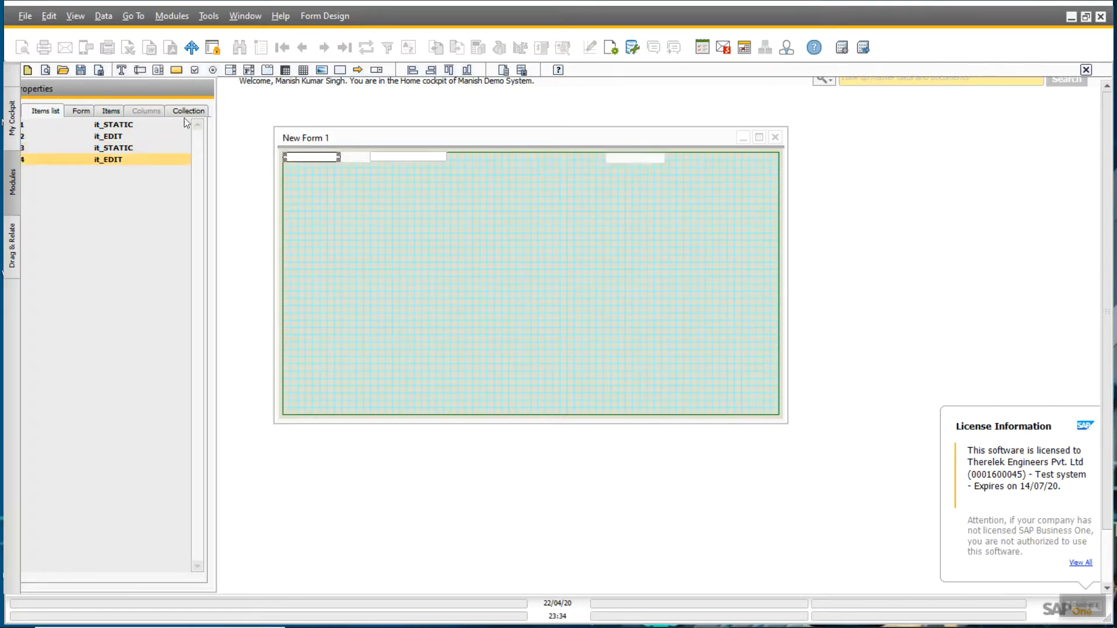
drag(322, 157, 760, 157)
drag(760, 157, 759, 158)
click(660, 158)
mouse_move(660, 159)
mouse_down()
mouse_move(712, 159)
mouse_move(675, 160)
mouse_up()
- Widen the second label, then nudge the top-right field left and widen it
click(728, 156)
click(669, 160)
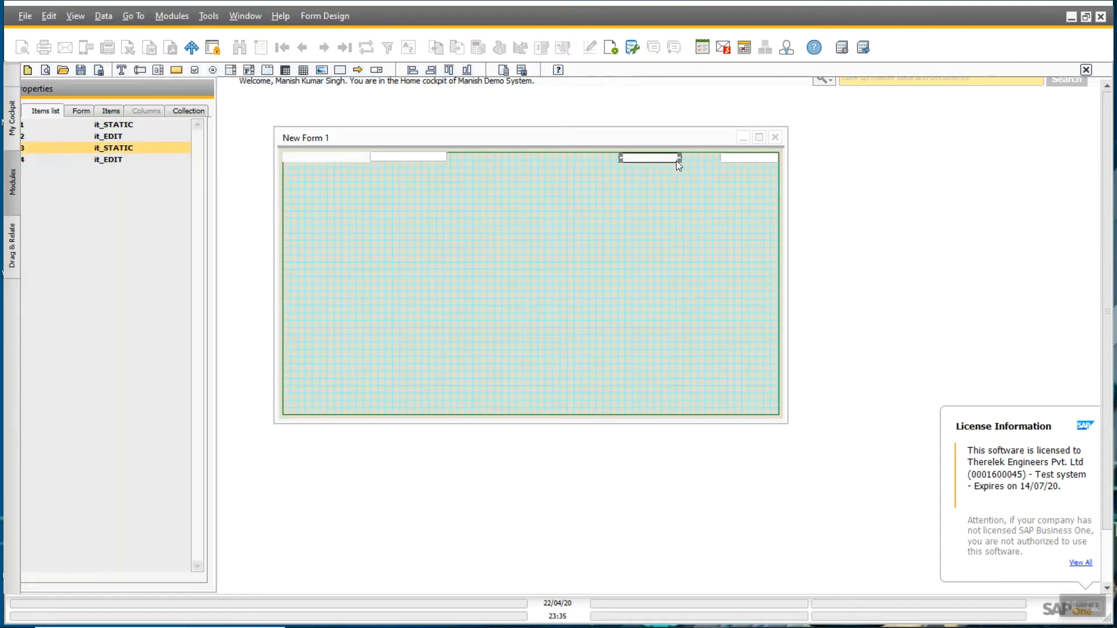
key(shift+Right)
key(shift+Right)
key(shift+Right)
click(738, 158)
key(Left)
key(Left)
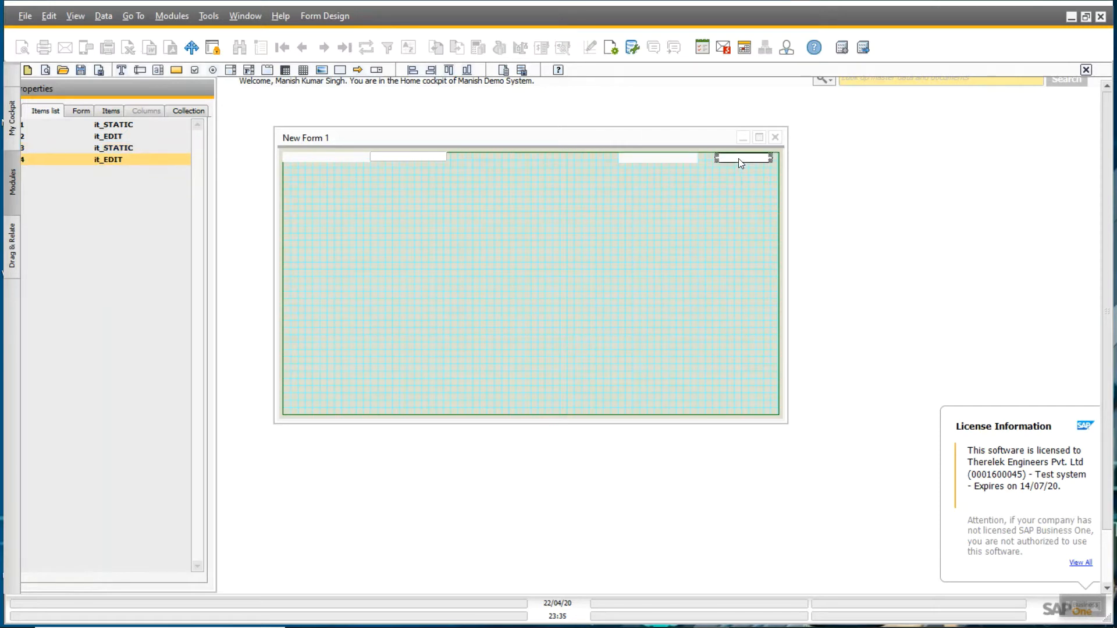
key(Left)
key(Left)
key(Left)
key(Left)
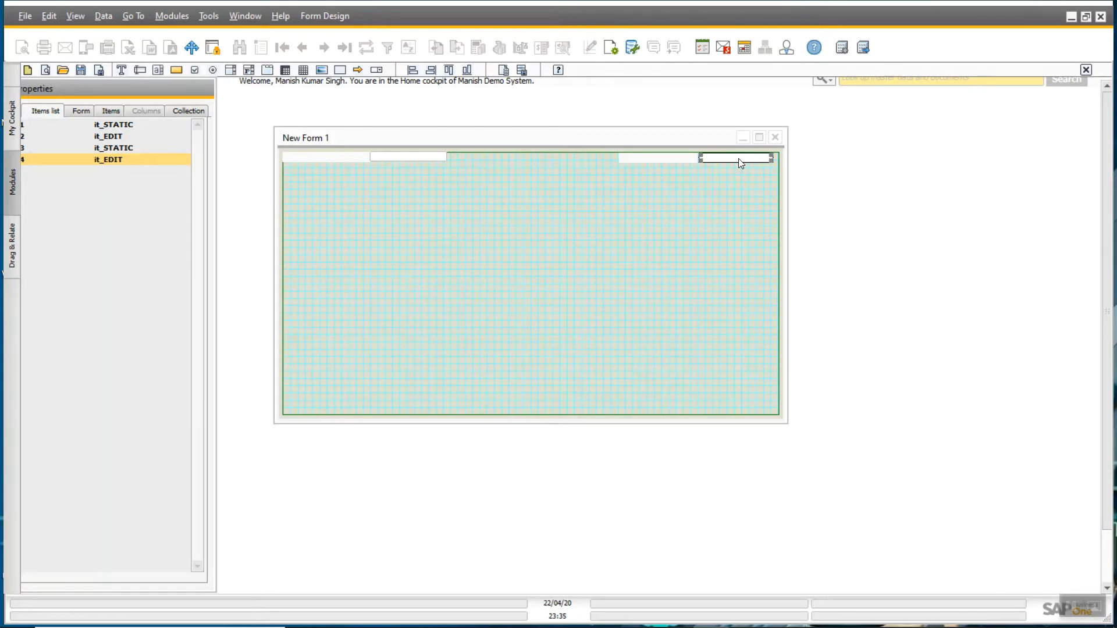
key(shift+Right)
key(shift+Right)
key(shift+Right)
key(shift+Right)
key(shift+Right)
key(shift+Right)
key(shift+Right)
click(527, 204)
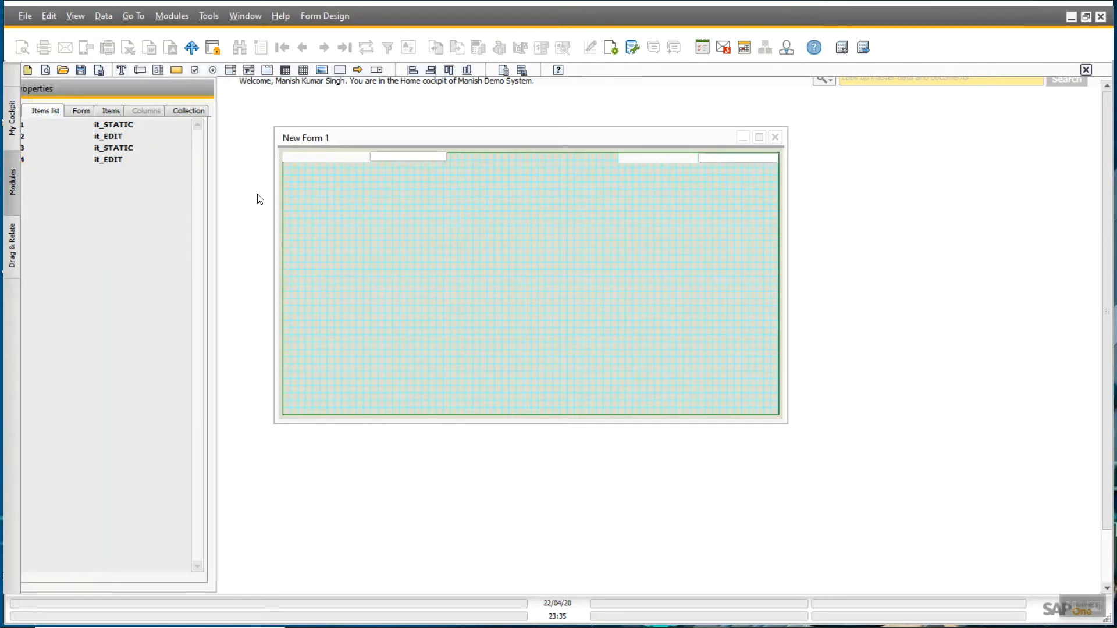
- Add a second-row label and entry field on the left, widening both entry fields
click(120, 72)
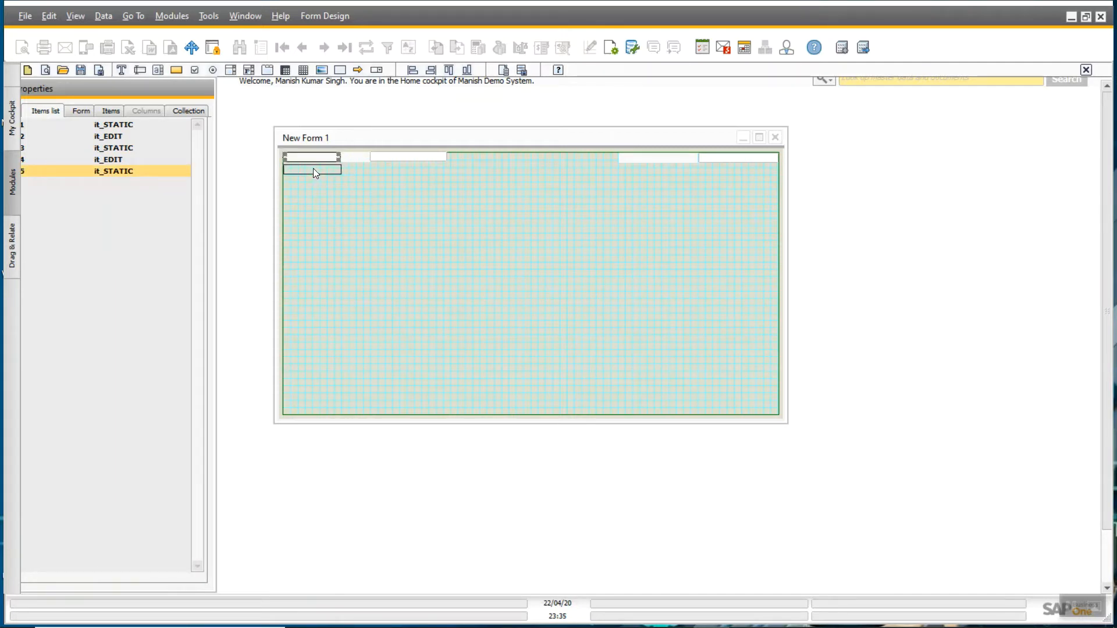
drag(313, 169, 312, 167)
key(shift+Right)
key(shift+Right)
key(shift+Right)
key(shift+Right)
key(shift+Right)
key(shift+Right)
key(shift+Right)
key(shift+Right)
key(shift+Right)
key(shift+Right)
key(shift+Right)
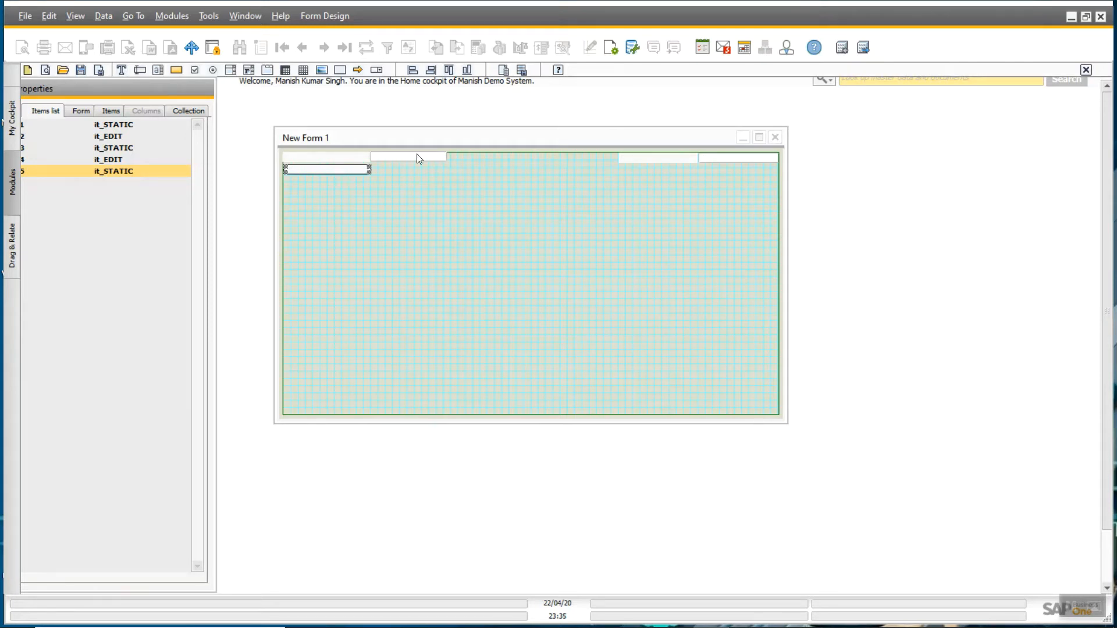
click(141, 69)
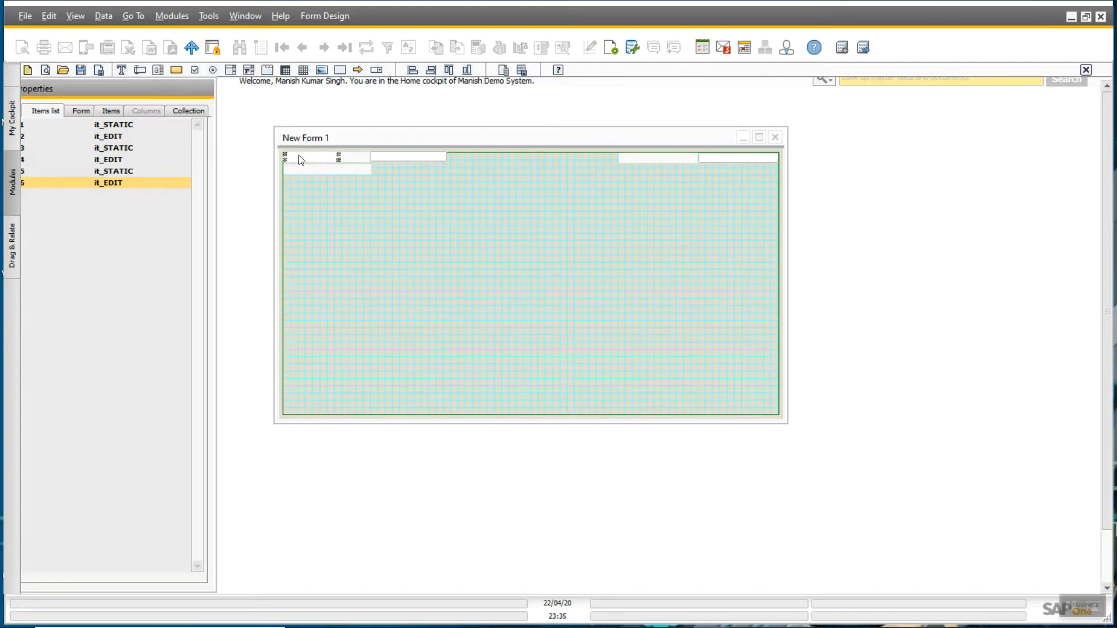
drag(296, 159, 386, 166)
key(shift+Right)
key(shift+Right)
key(shift+Right)
key(shift+Right)
key(shift+Right)
key(shift+Right)
key(shift+Right)
key(shift+Right)
key(shift+Right)
key(shift+Right)
key(shift+Right)
key(shift+Right)
key(shift+Right)
key(shift+Right)
key(shift+Right)
key(shift+Right)
key(shift+Right)
key(shift+Right)
key(shift+Right)
key(shift+Right)
key(shift+Right)
key(shift+Right)
key(shift+Right)
key(shift+Right)
key(shift+Right)
key(shift+Right)
key(shift+Right)
key(shift+Right)
key(shift+Right)
key(shift+Right)
key(shift+Right)
key(shift+Right)
key(shift+Right)
key(shift+Right)
key(shift+Right)
key(shift+Right)
key(shift+Right)
key(shift+Right)
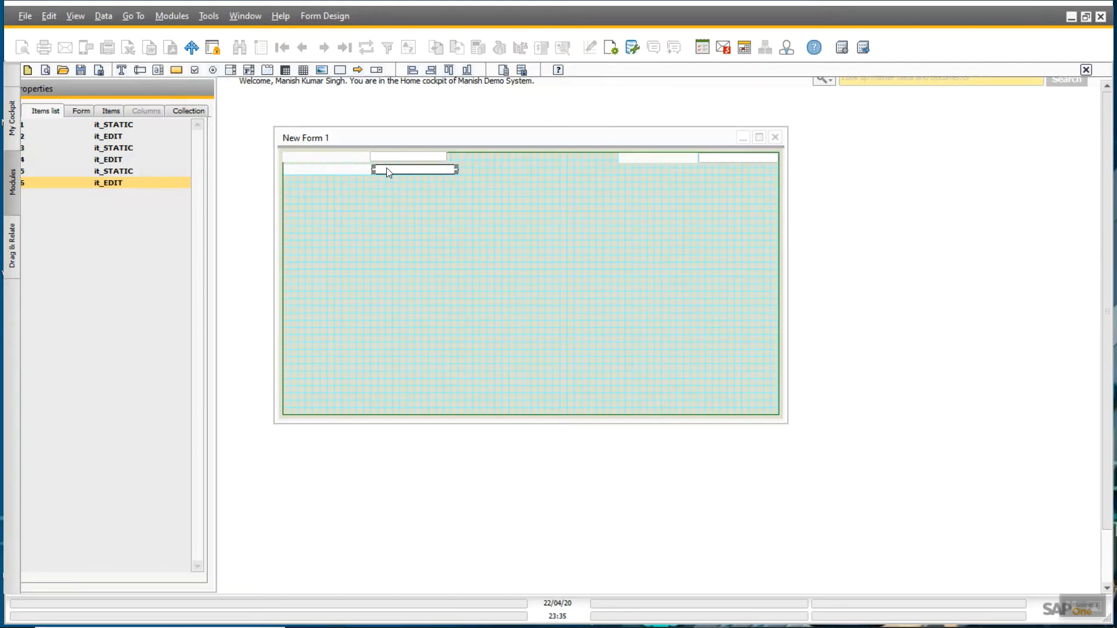
key(shift+Right)
key(shift+Right)
key(shift+Right)
key(shift+Right)
key(shift+Right)
key(shift+Right)
key(shift+Right)
key(shift+Right)
key(shift+Right)
click(399, 160)
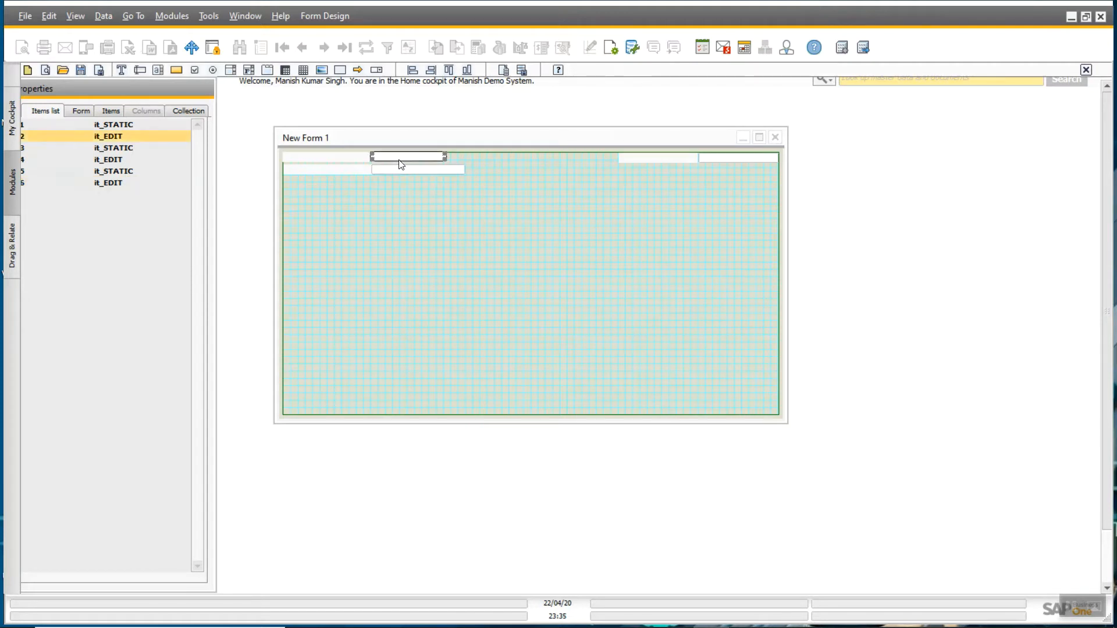
key(shift+Right)
key(shift+Right)
key(shift+Right)
key(shift+Right)
key(shift+Right)
key(shift+Right)
key(shift+Right)
key(shift+Right)
key(shift+Right)
key(shift+Right)
key(shift+Right)
key(shift+Right)
key(shift+Right)
key(shift+Right)
key(shift+Right)
key(shift+Right)
key(shift+Right)
key(shift+Right)
key(shift+Right)
key(shift+Right)
key(shift+Right)
click(644, 218)
- Add a widened label in the right-hand second row of the form
click(121, 69)
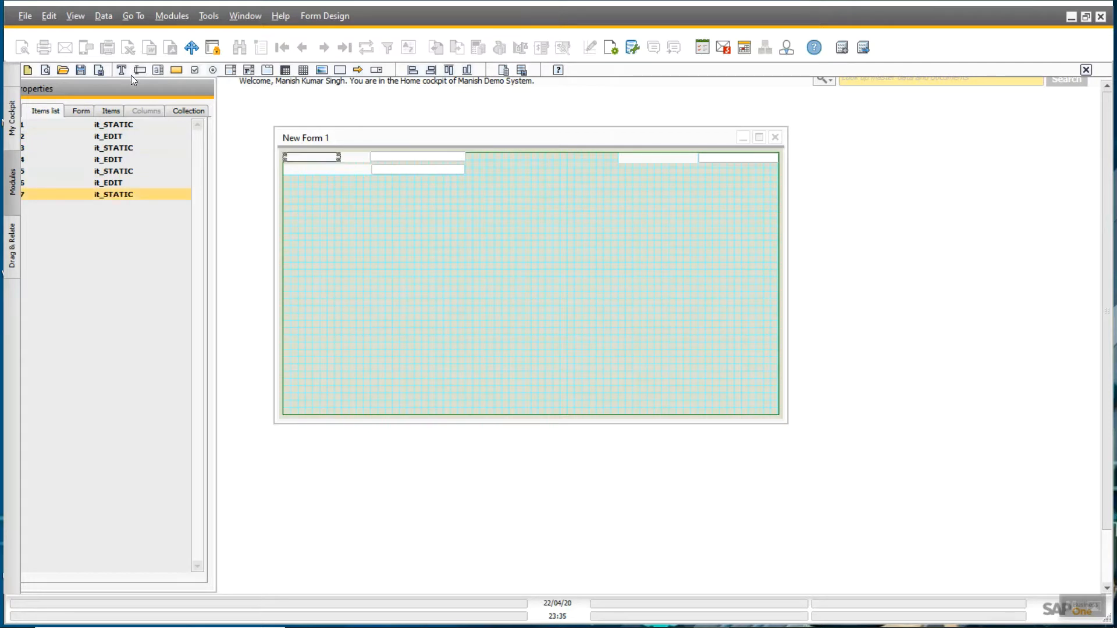
drag(303, 154, 642, 175)
key(shift+Right)
key(shift+Right)
key(shift+Right)
key(shift+Right)
key(shift+Right)
key(shift+Right)
key(shift+Right)
key(shift+Right)
key(shift+Right)
key(shift+Right)
key(shift+Right)
key(shift+Right)
key(shift+Right)
key(shift+Right)
key(shift+Right)
key(shift+Right)
key(shift+Right)
key(shift+Right)
key(shift+Right)
key(shift+Right)
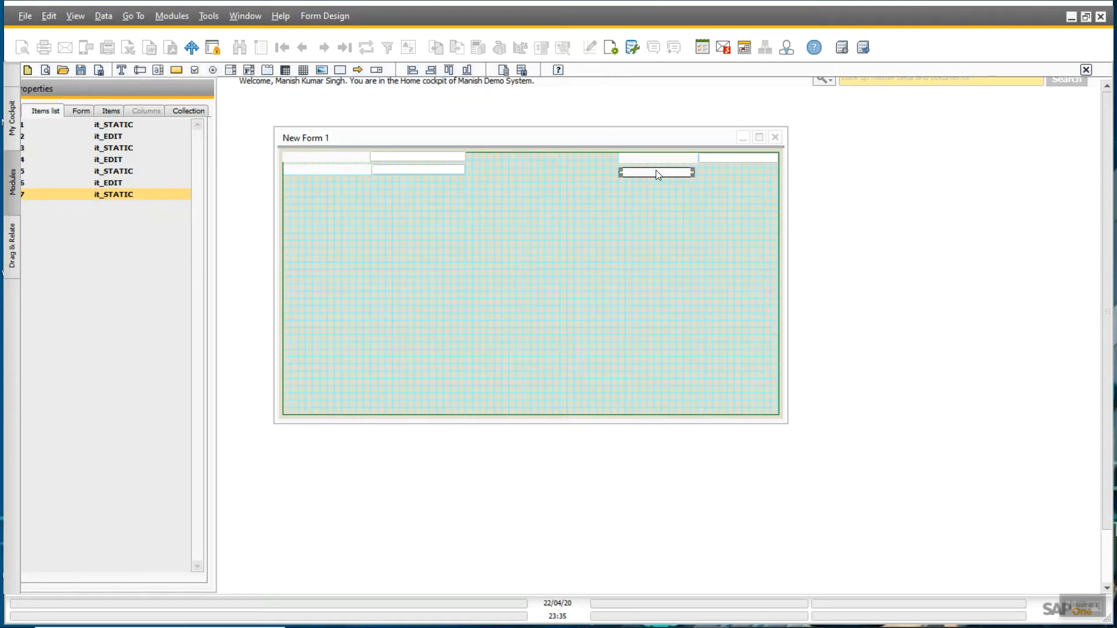
key(shift+Right)
key(shift+Right)
key(shift+Right)
key(shift+Right)
key(shift+Right)
key(shift+Right)
key(shift+Right)
key(shift+Right)
key(shift+Right)
key(shift+Right)
key(shift+Right)
key(shift+Right)
key(shift+Right)
drag(656, 170, 655, 169)
click(655, 198)
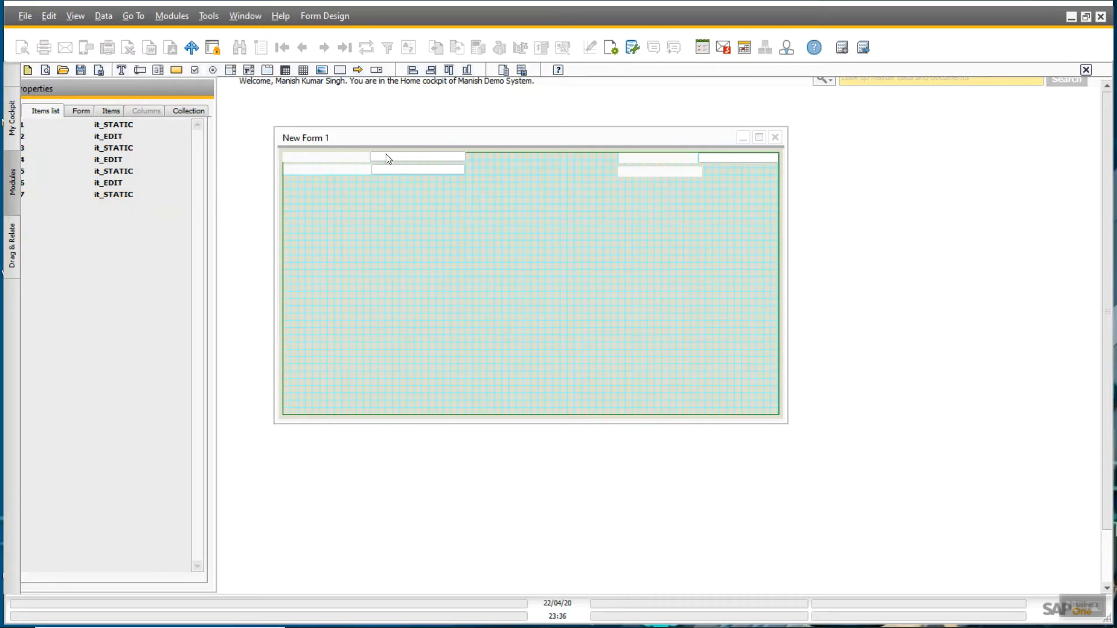
click(643, 175)
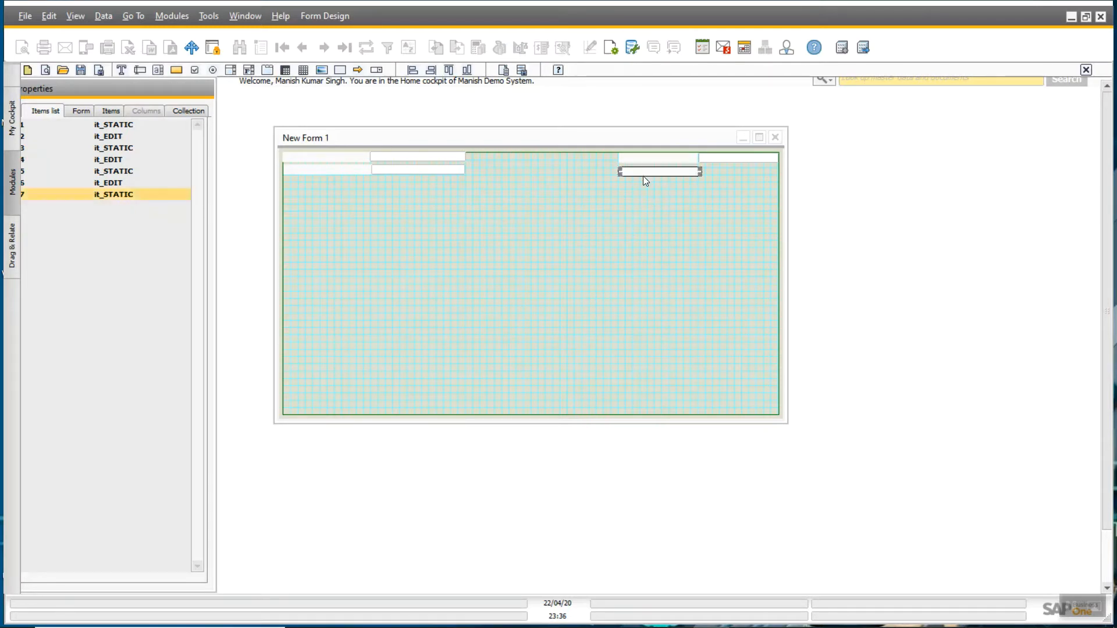
click(648, 188)
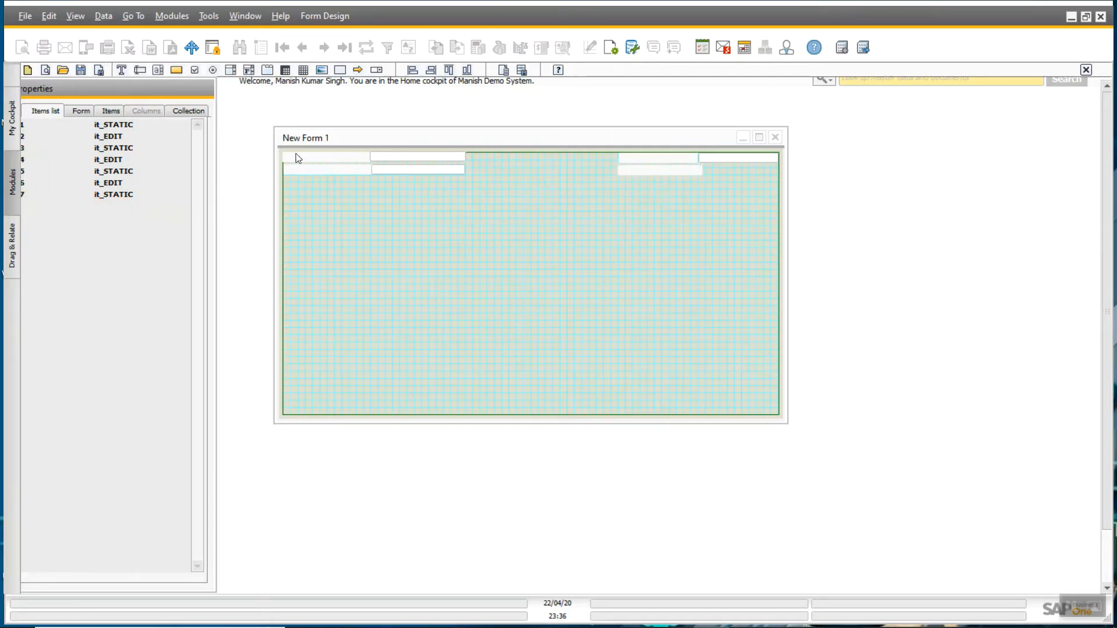
- Place a new entry field beside the right-hand label and widen it
click(139, 70)
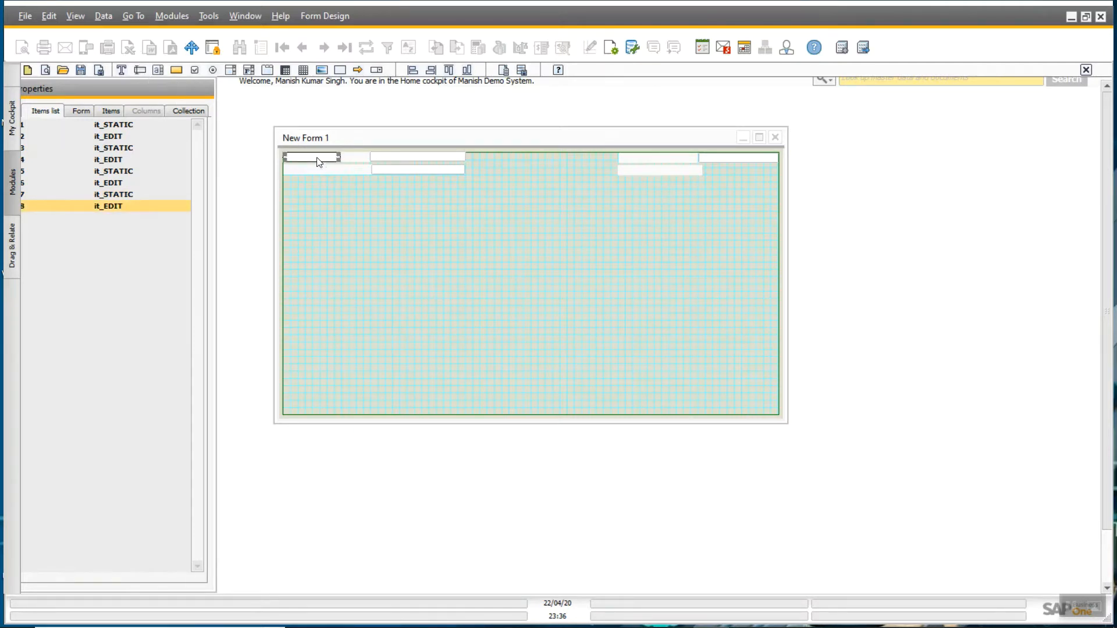
drag(319, 160, 732, 166)
click(651, 172)
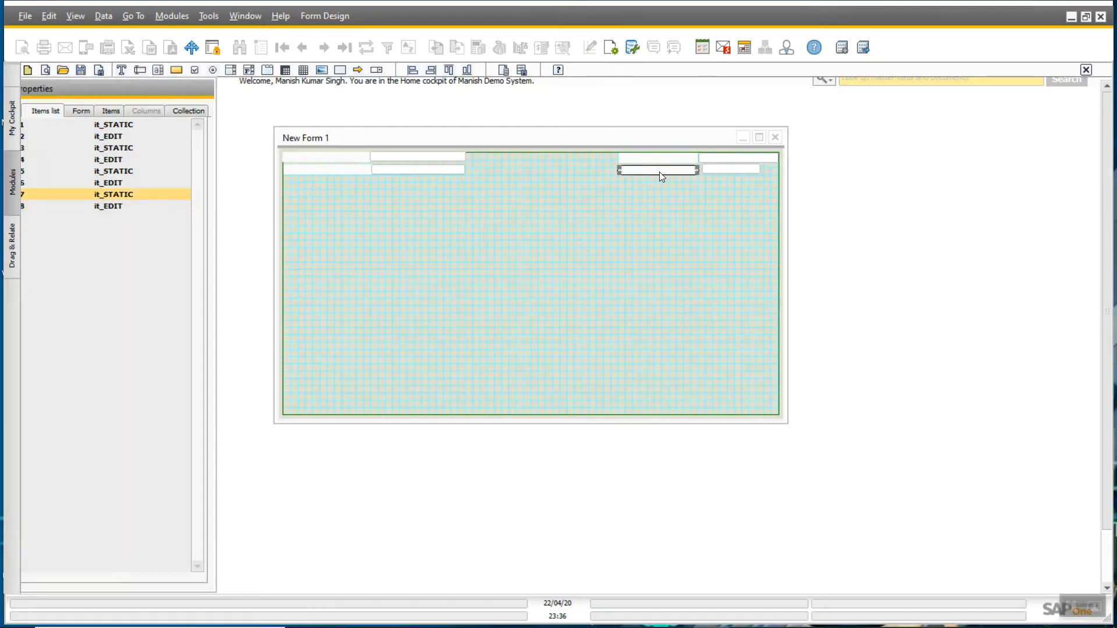
click(720, 168)
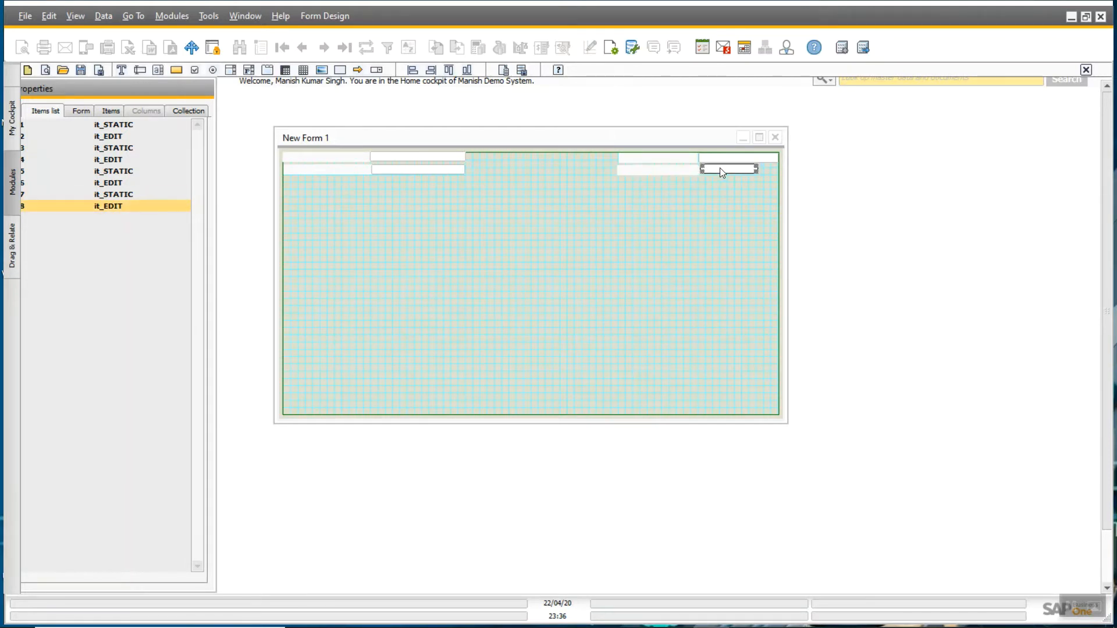
key(shift+Right)
key(shift+Right)
key(shift+Right)
key(shift+Right)
key(shift+Right)
key(shift+Right)
key(shift+Right)
key(shift+Right)
key(shift+Right)
key(shift+Right)
click(482, 260)
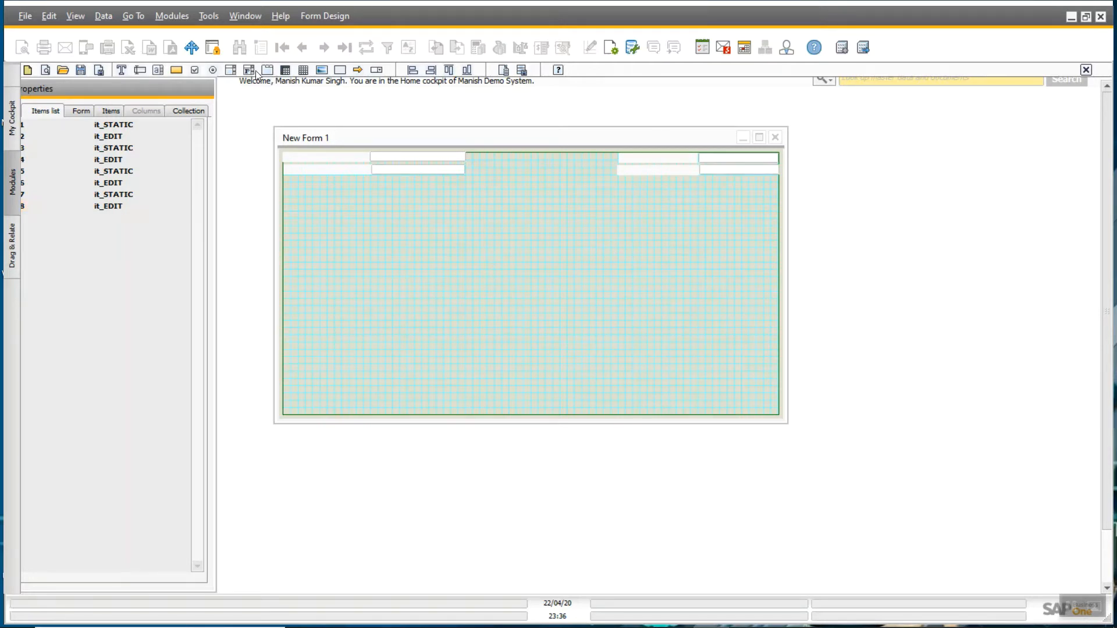
- Add item matrix 9, move it down below the header rows, and widen it rightward
click(285, 71)
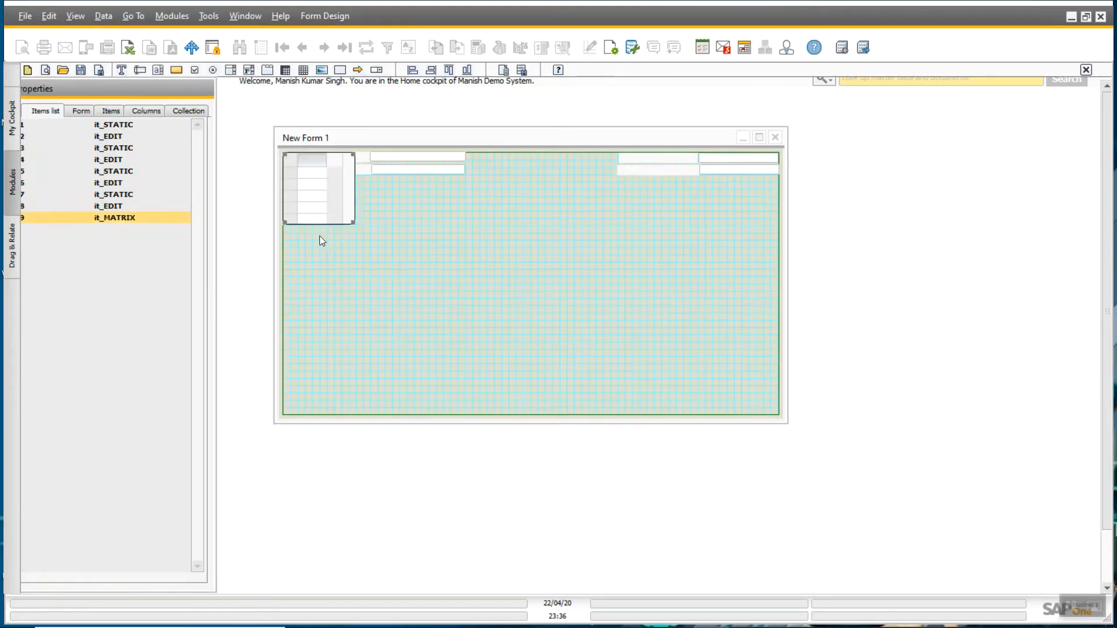
key(Down)
key(Down)
key(Down)
key(Down)
key(Down)
key(Down)
key(Down)
key(Down)
key(Down)
key(Down)
key(Down)
key(Down)
key(Down)
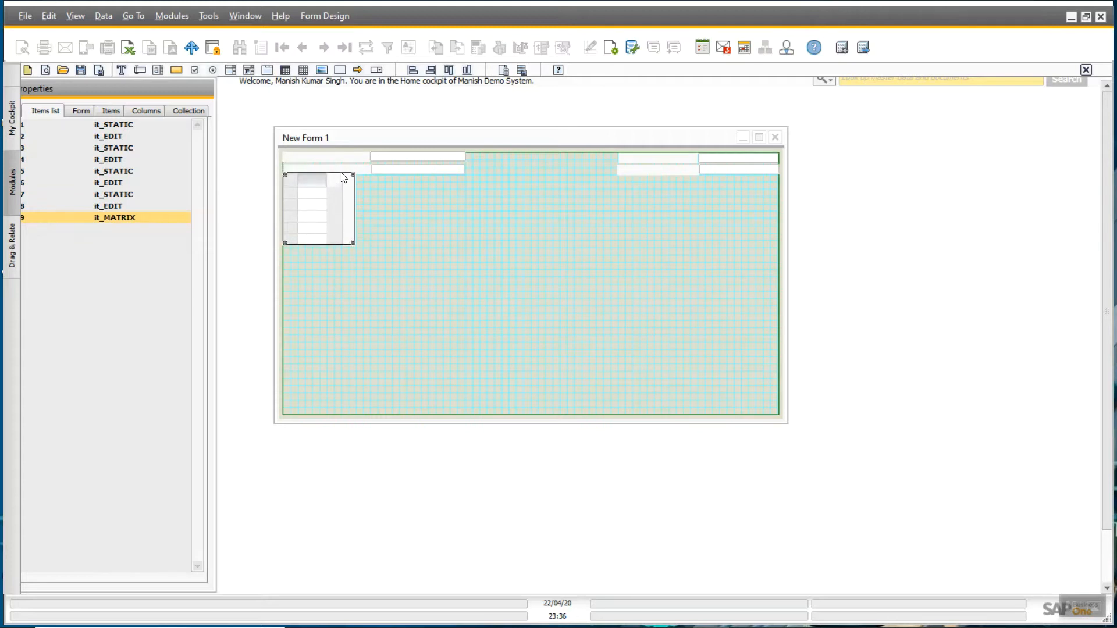
key(Down)
key(Down)
key(Down)
key(Down)
key(Down)
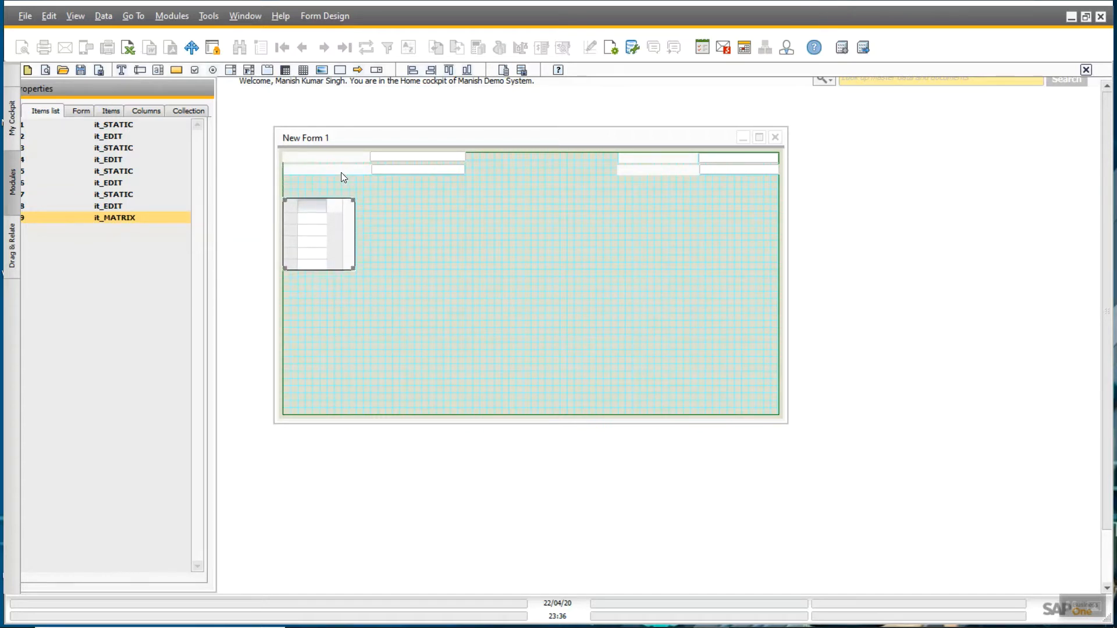
key(shift+Right)
key(shift+Right)
key(shift+Right)
key(shift+Right)
key(shift+Right)
key(shift+Right)
key(shift+Right)
key(shift+Right)
key(shift+Right)
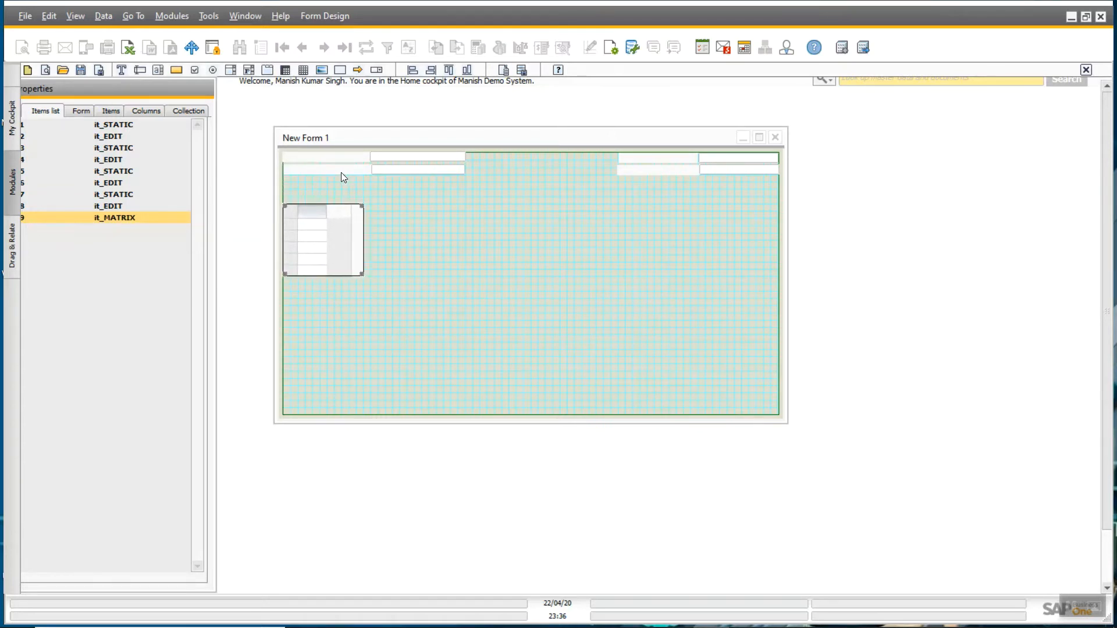
key(shift+Right)
key(shift+Right)
key(shift+Right)
key(shift+Right)
key(shift+Right)
key(shift+Right)
key(shift+Right)
key(shift+Right)
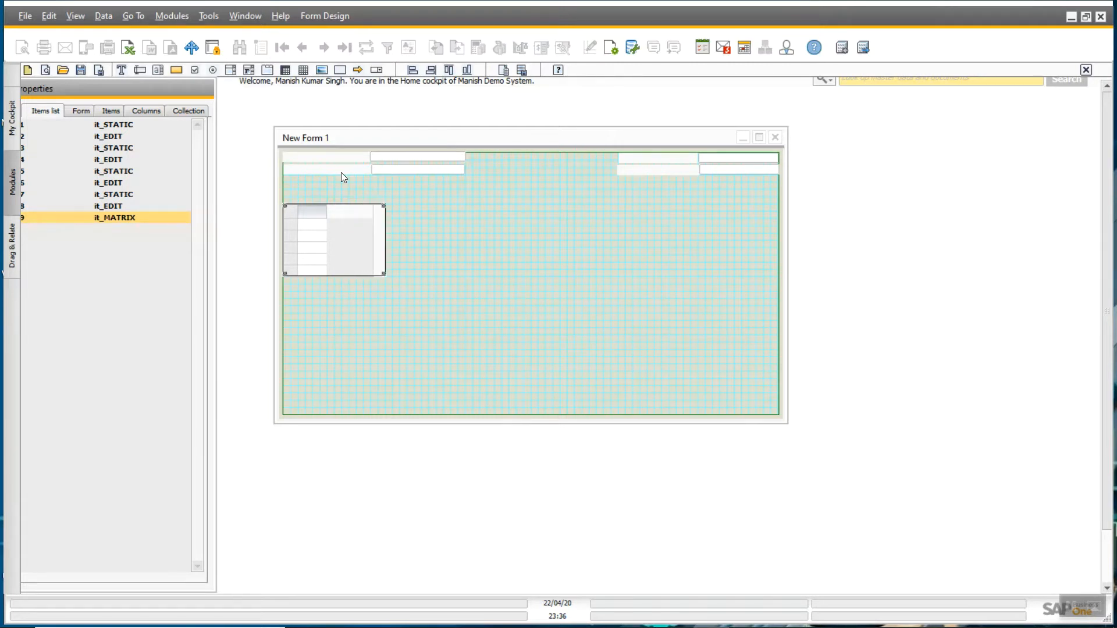
key(shift+Right)
key(shift+Right)
key(shift+Right)
key(shift+Right)
key(shift+Right)
key(shift+Right)
key(shift+Right)
key(shift+Right)
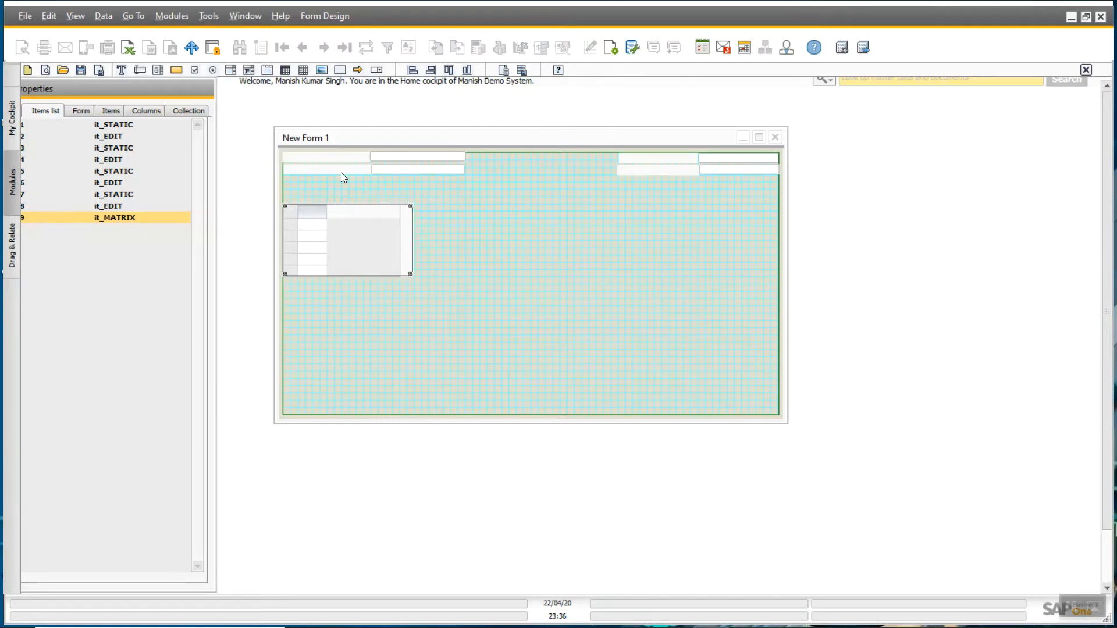
key(shift+Right)
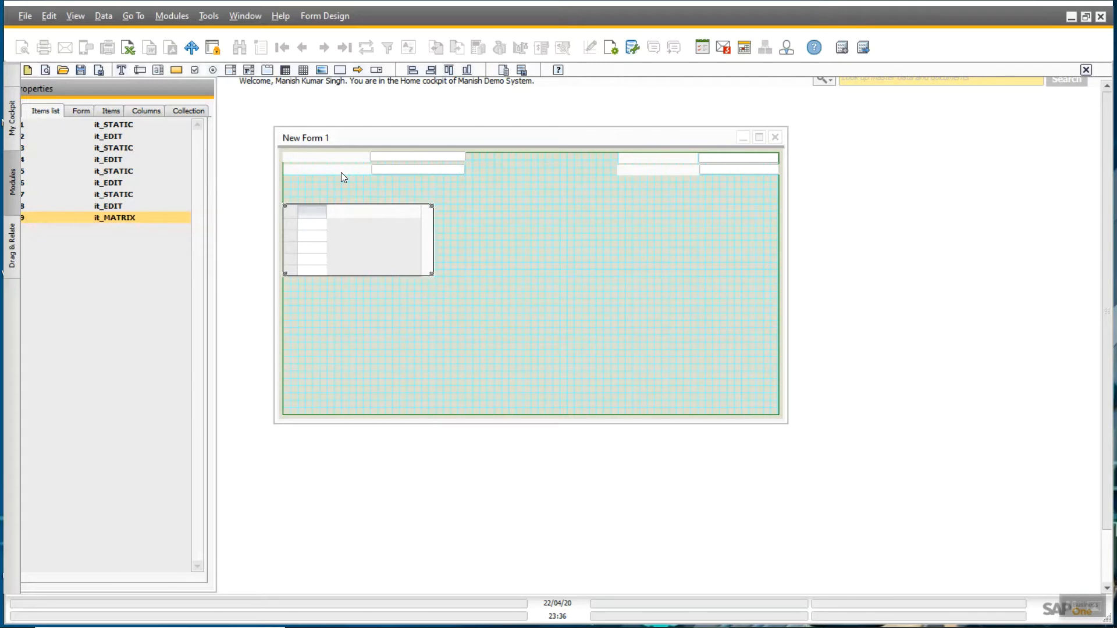
- Shift both right-hand label-and-field pairs several steps to the left
drag(728, 186, 656, 169)
key(Left)
key(Left)
key(Left)
key(Left)
key(Left)
key(Left)
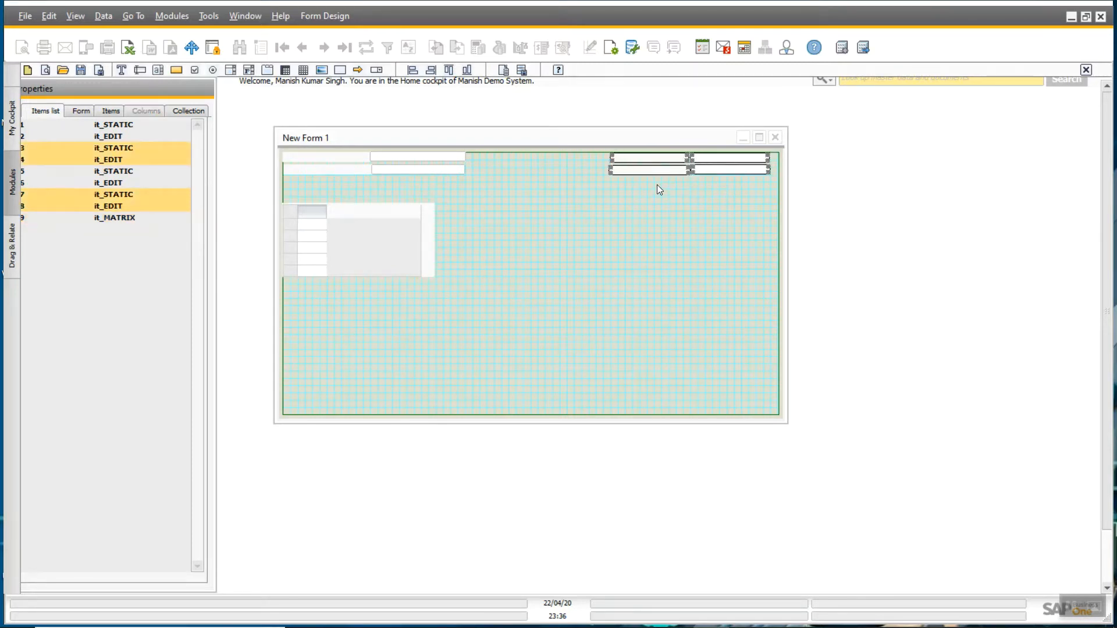
key(Left)
key(Left)
key(Left)
key(Left)
key(Left)
key(Left)
key(Left)
key(Left)
key(Left)
key(Left)
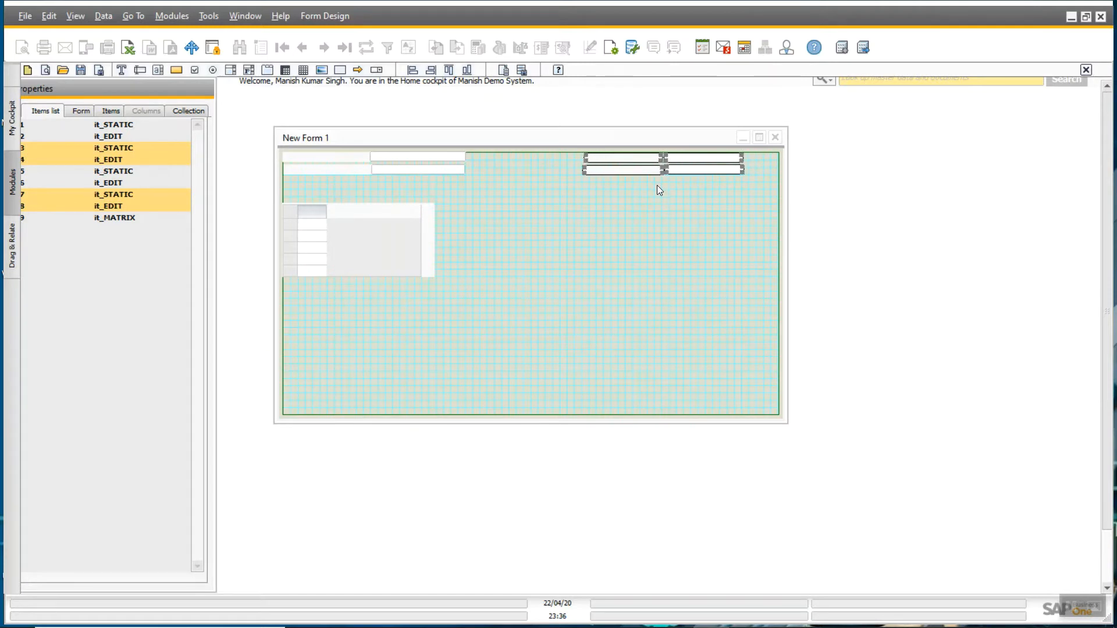
key(Left)
key(Left)
key(Left)
key(Left)
key(Left)
key(Left)
key(Left)
key(Left)
key(Left)
key(Left)
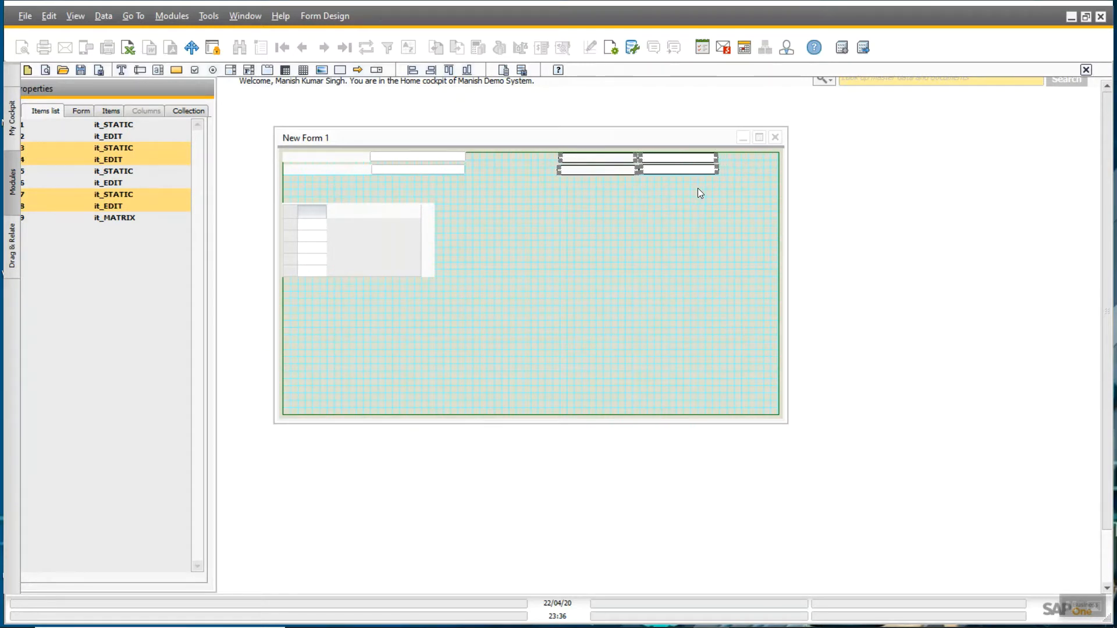
key(Left)
key(Left)
key(Left)
key(Left)
key(Left)
key(Left)
key(Left)
key(Left)
key(Left)
key(Left)
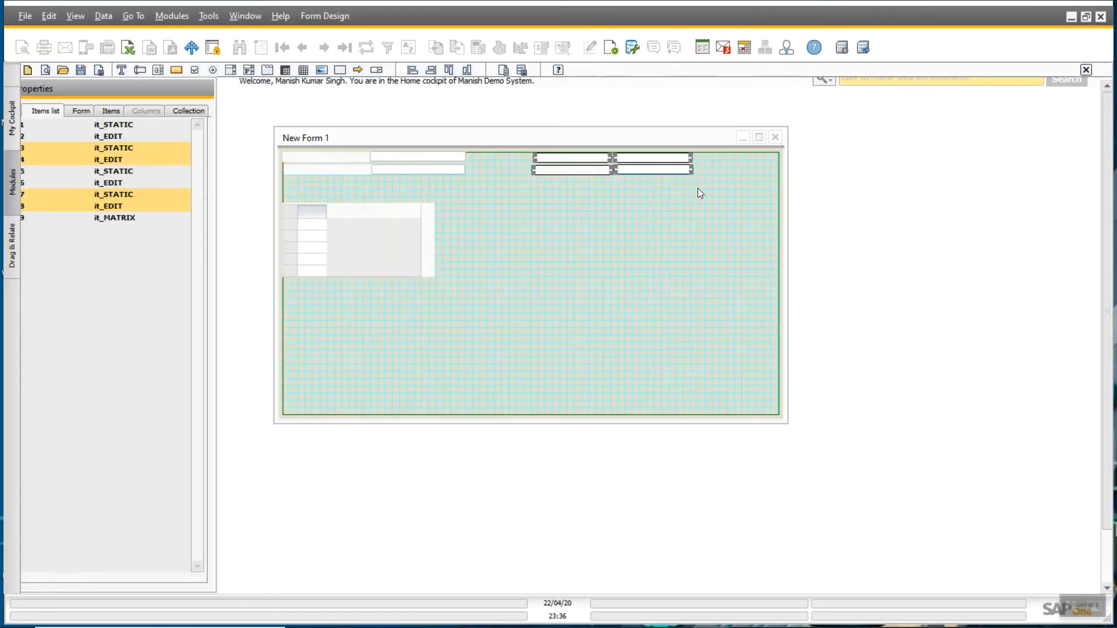
key(Left)
key(Left)
key(Left)
- Narrow and shorten the form, nudging the right-hand pairs slightly further left
drag(781, 195, 547, 168)
key(Left)
key(Left)
key(Left)
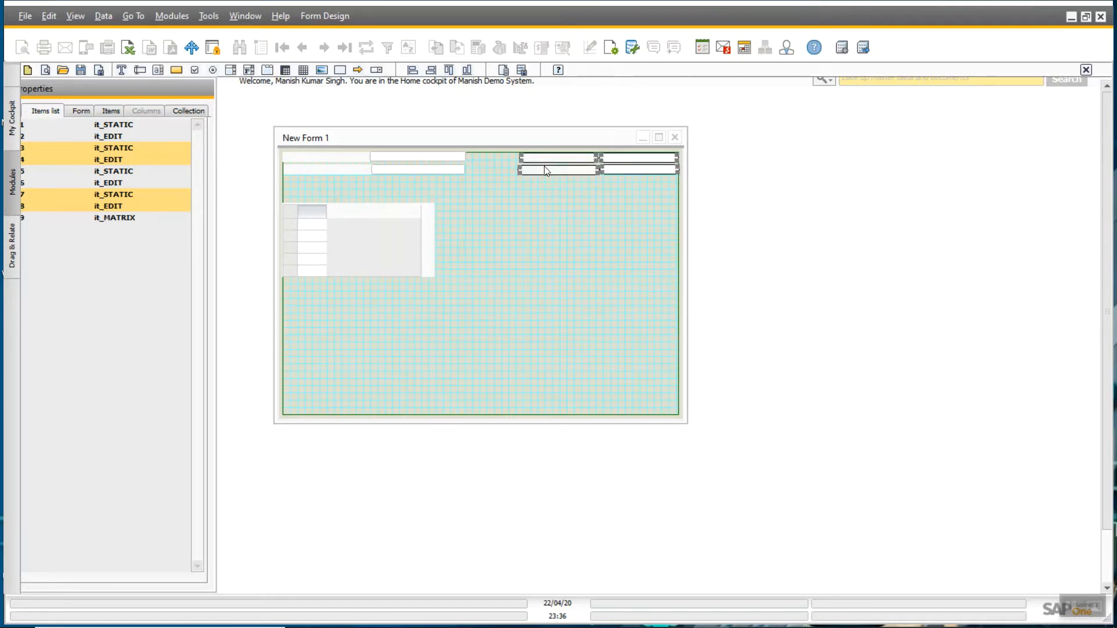
key(Left)
key(Left)
key(Left)
key(Left)
key(Left)
key(Left)
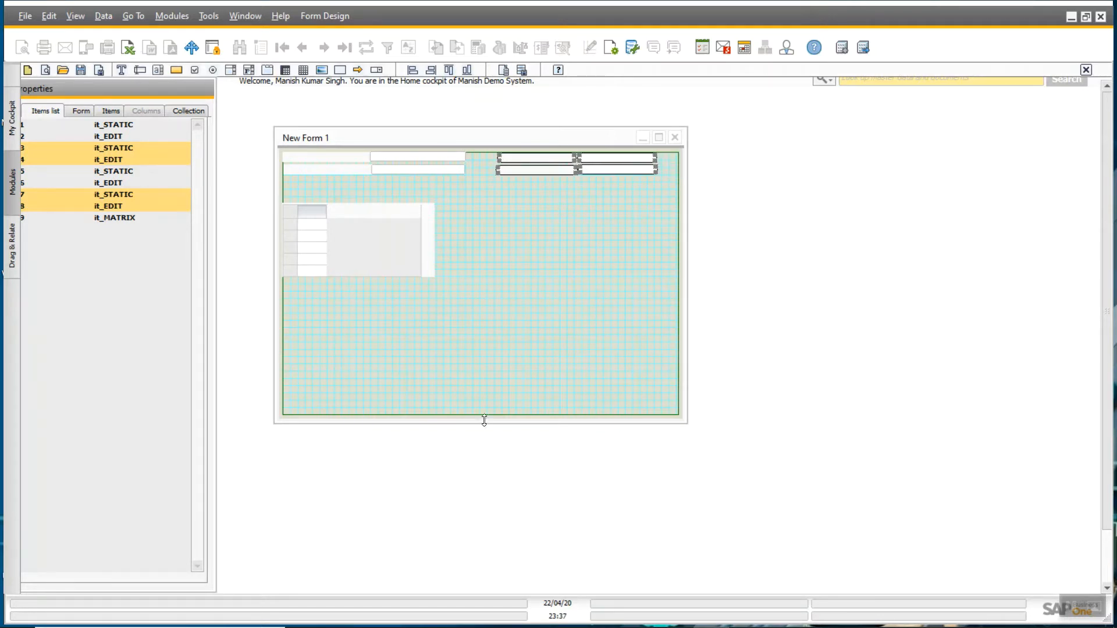
drag(484, 423, 482, 381)
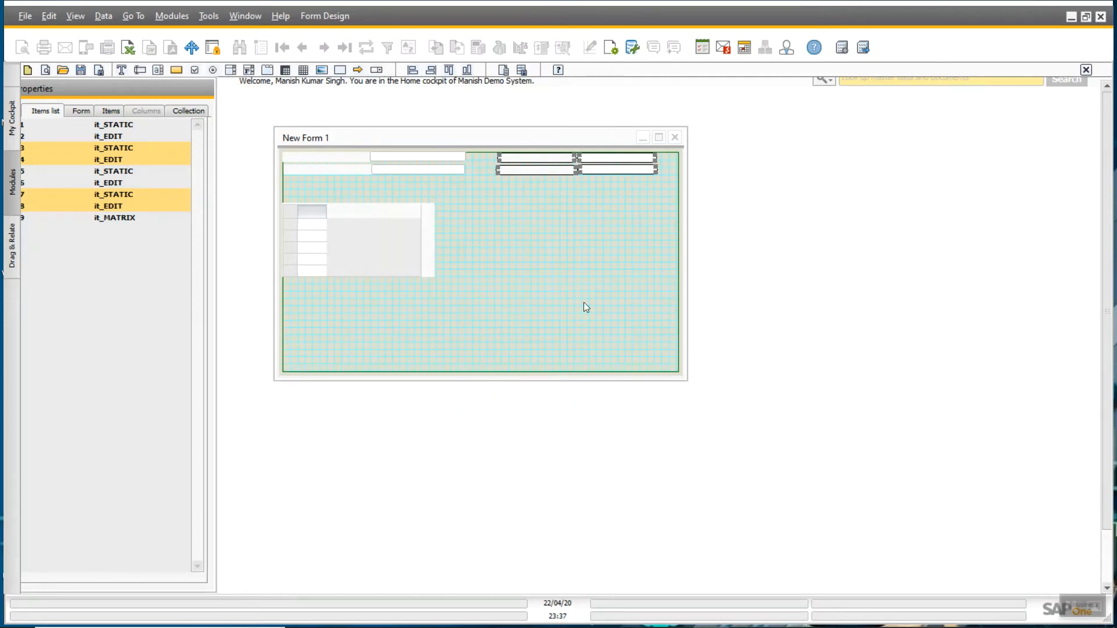
drag(682, 243, 662, 243)
- Align the left header labels with their entry fields
click(575, 243)
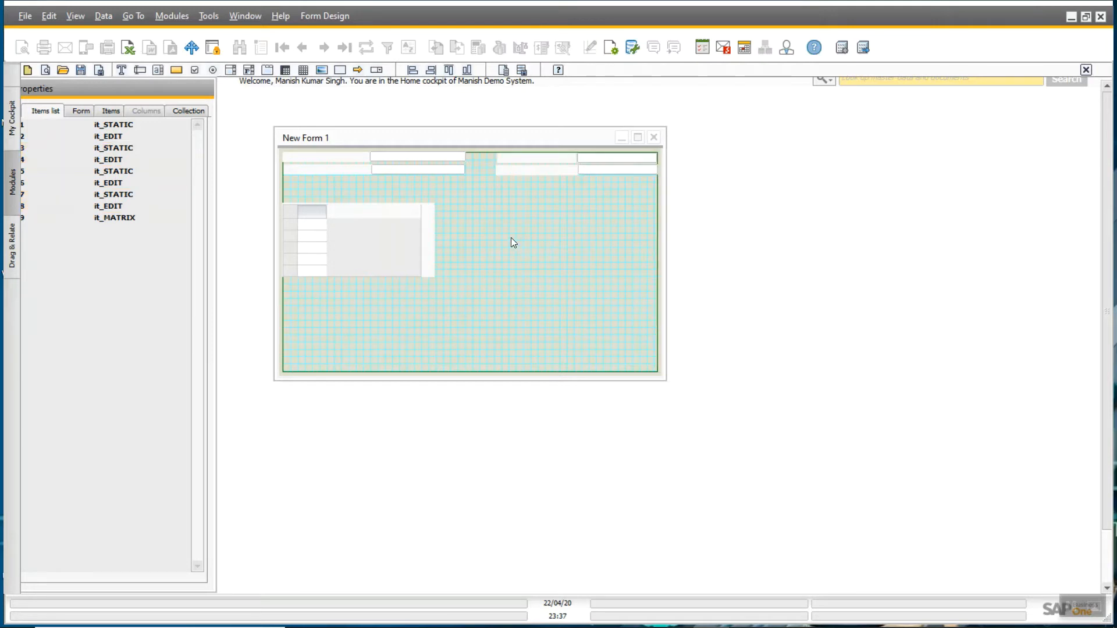
click(375, 157)
ctrl+click(365, 157)
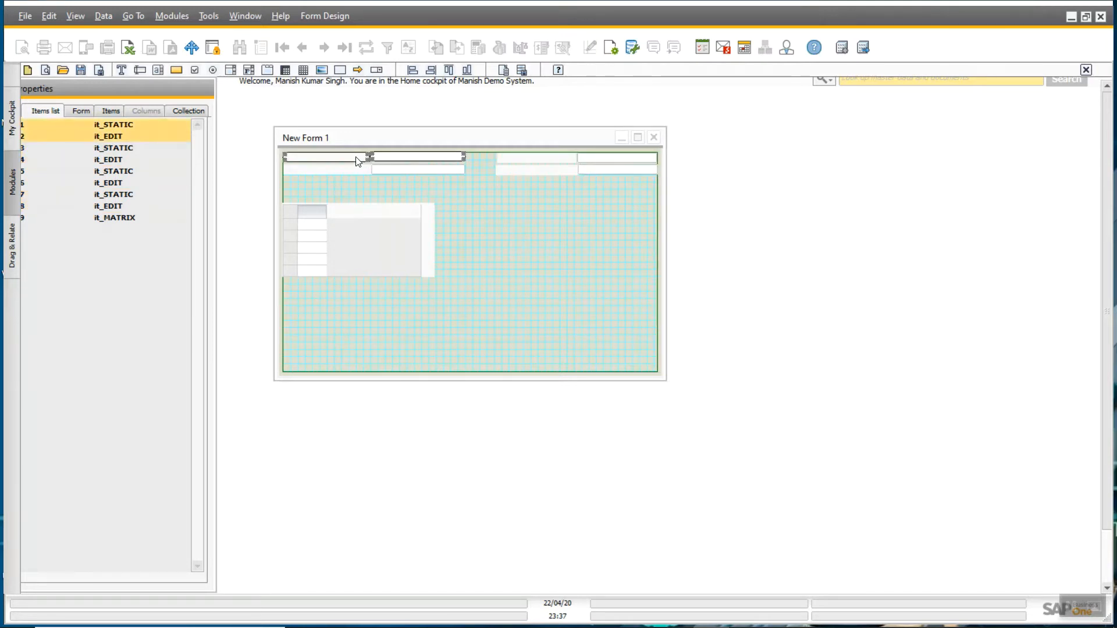
click(448, 70)
click(389, 170)
ctrl+click(360, 169)
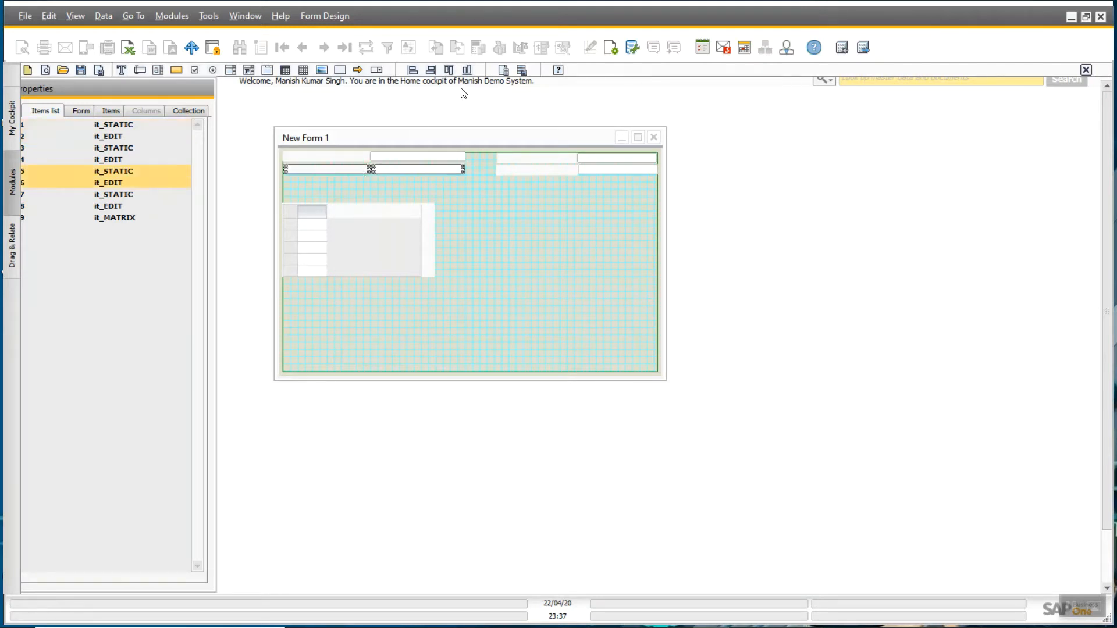
click(451, 70)
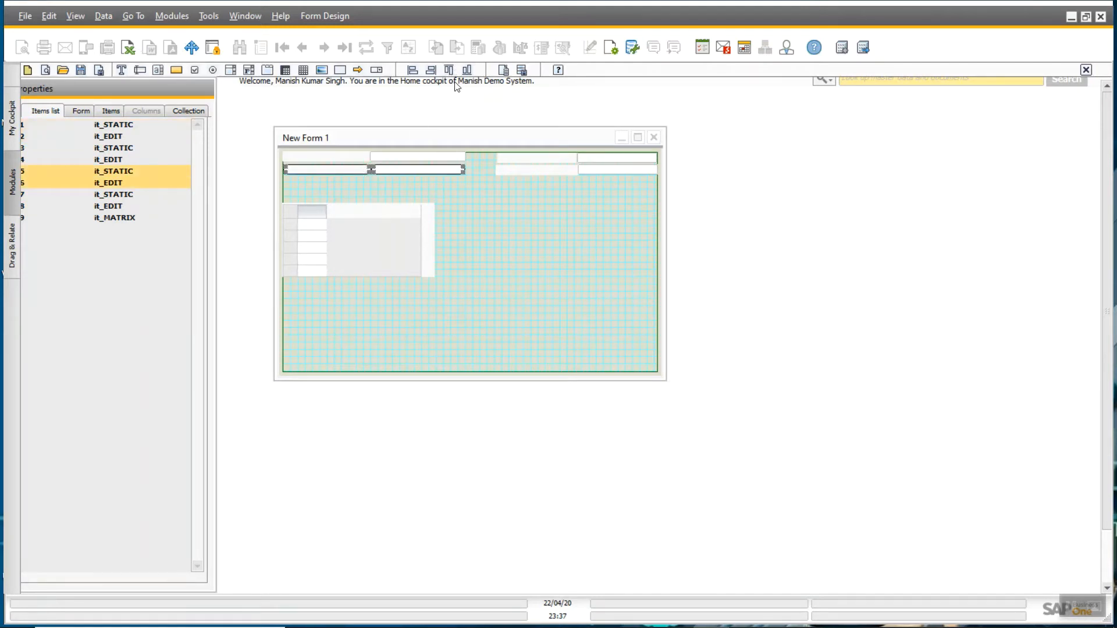
click(570, 158)
- Align the right-hand labels with their entry fields
ctrl+click(592, 160)
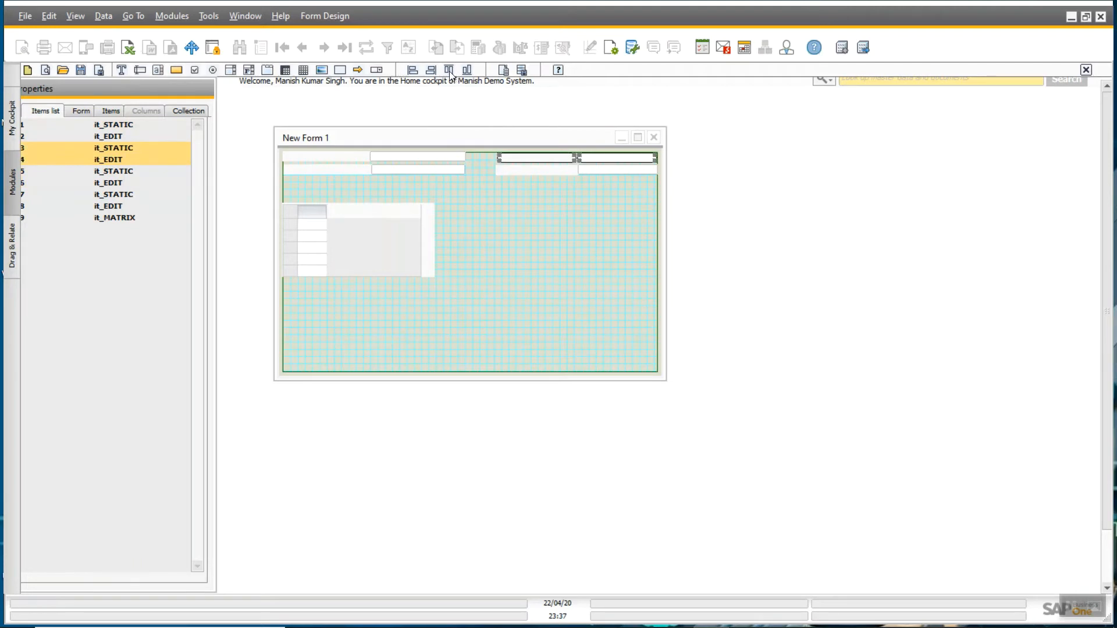
click(584, 172)
ctrl+click(547, 169)
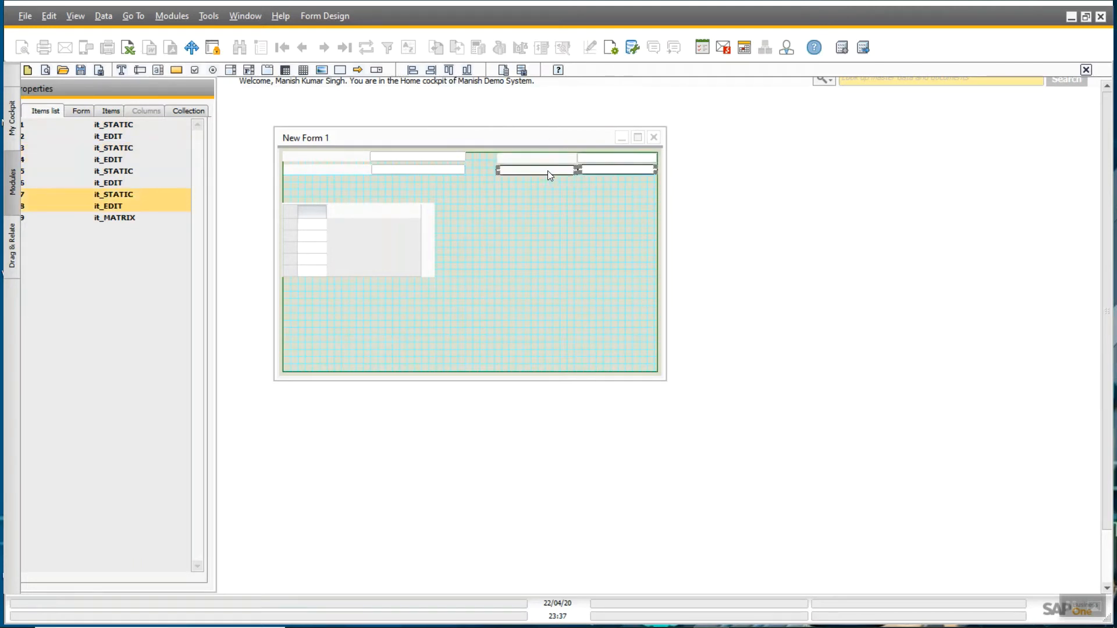
click(451, 70)
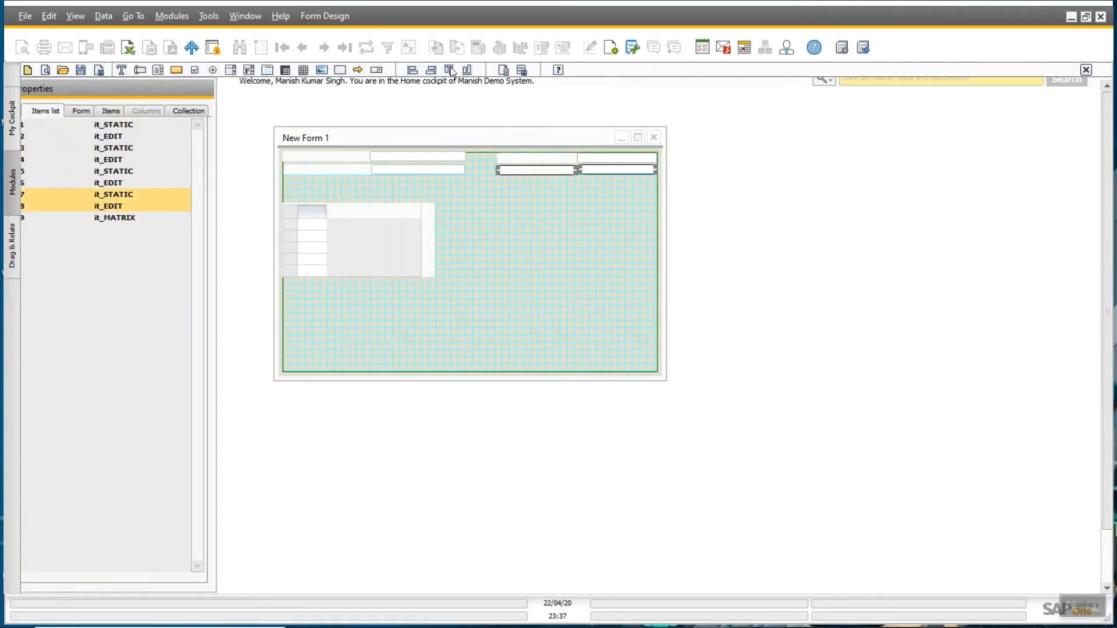
click(514, 162)
ctrl+click(515, 170)
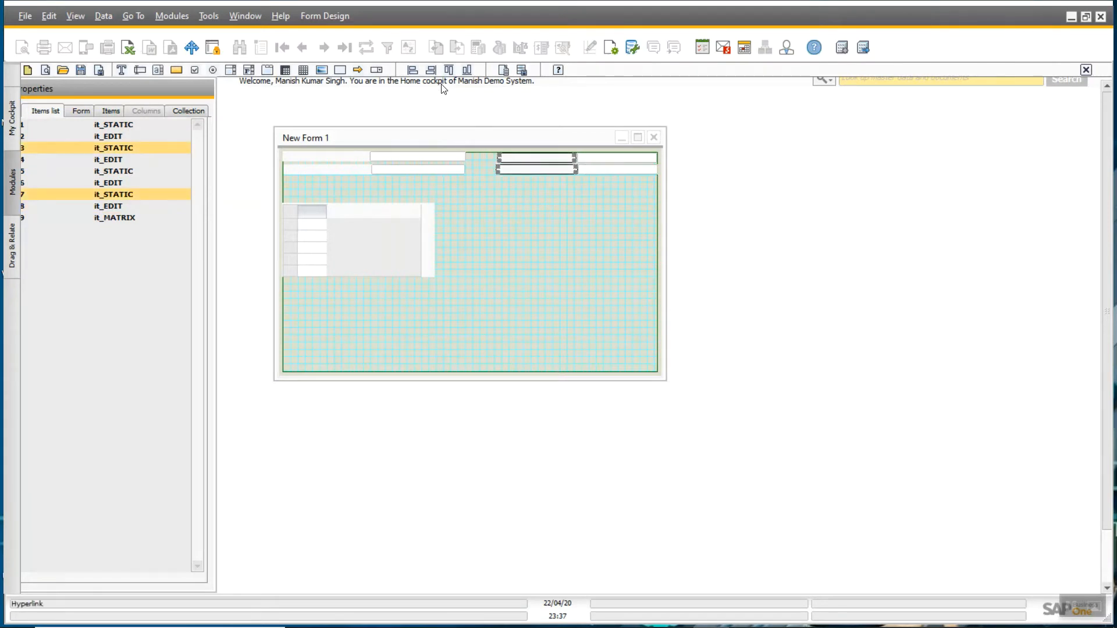
click(536, 210)
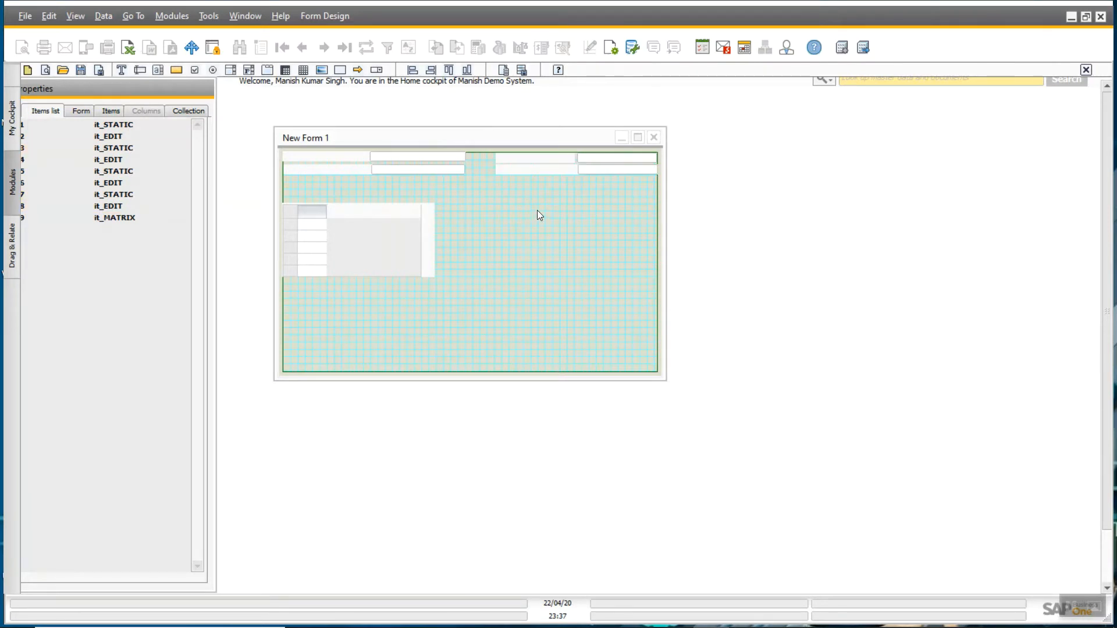
click(537, 158)
ctrl+click(542, 170)
- Set the two right-hand labels to width 110
click(111, 110)
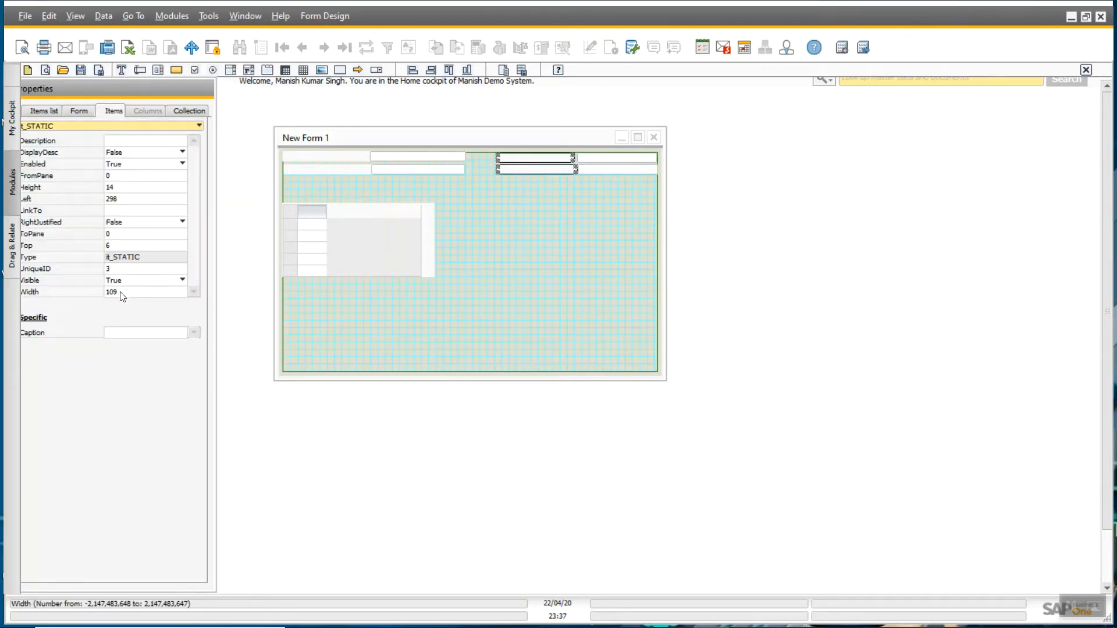
double_click(121, 292)
key(BackSpace)
text(110)
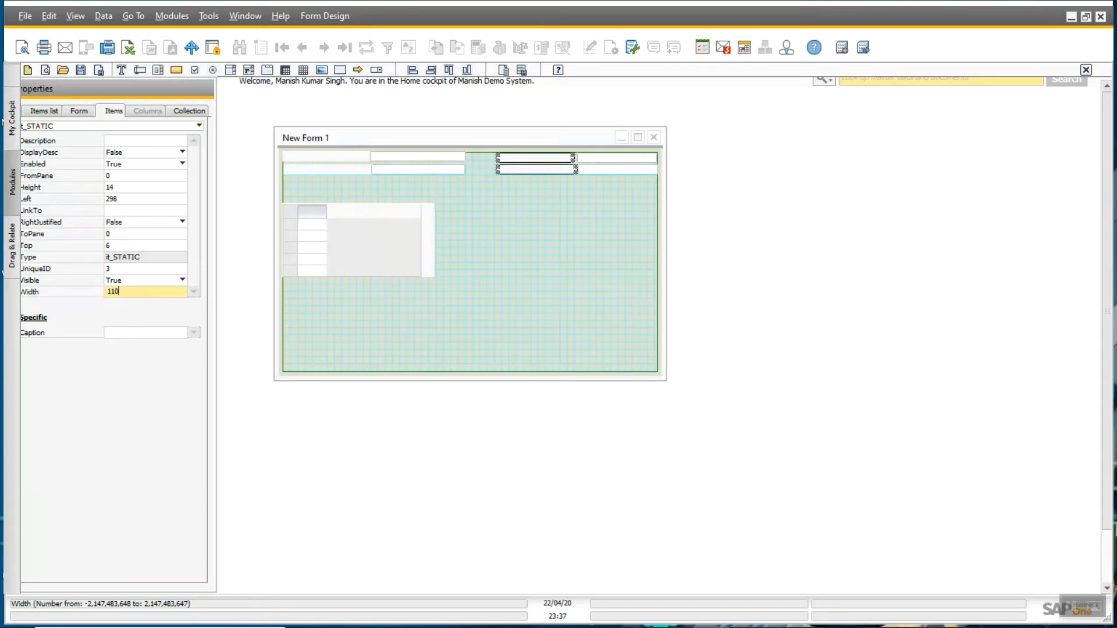
key(Return)
click(521, 221)
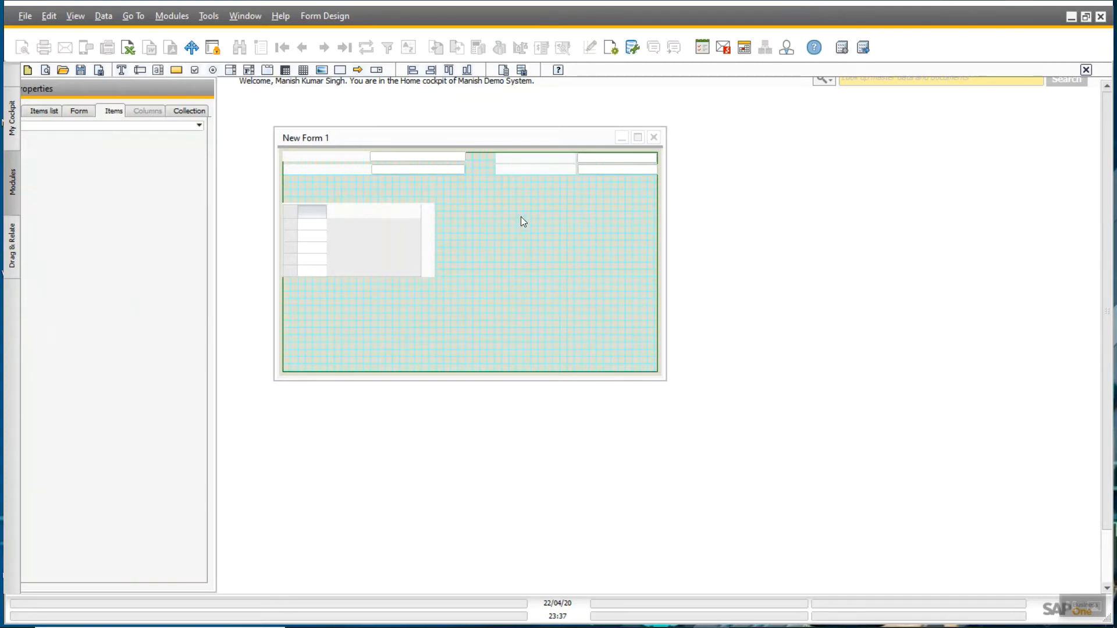
- Set the two middle entry fields to width 132 and left-align them
click(607, 158)
ctrl+click(593, 169)
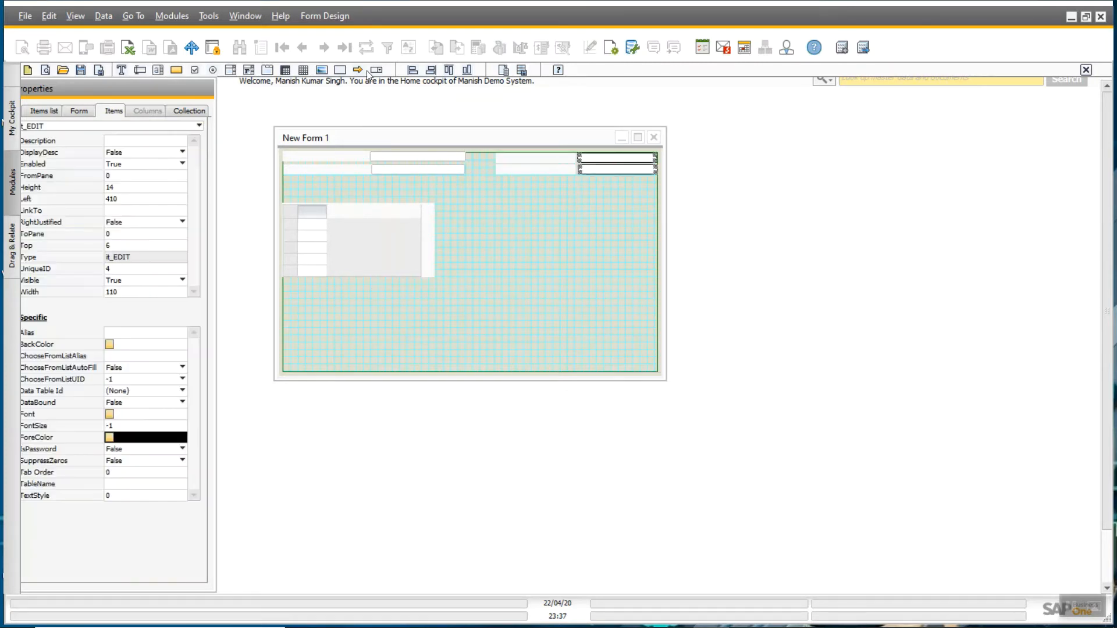
click(483, 209)
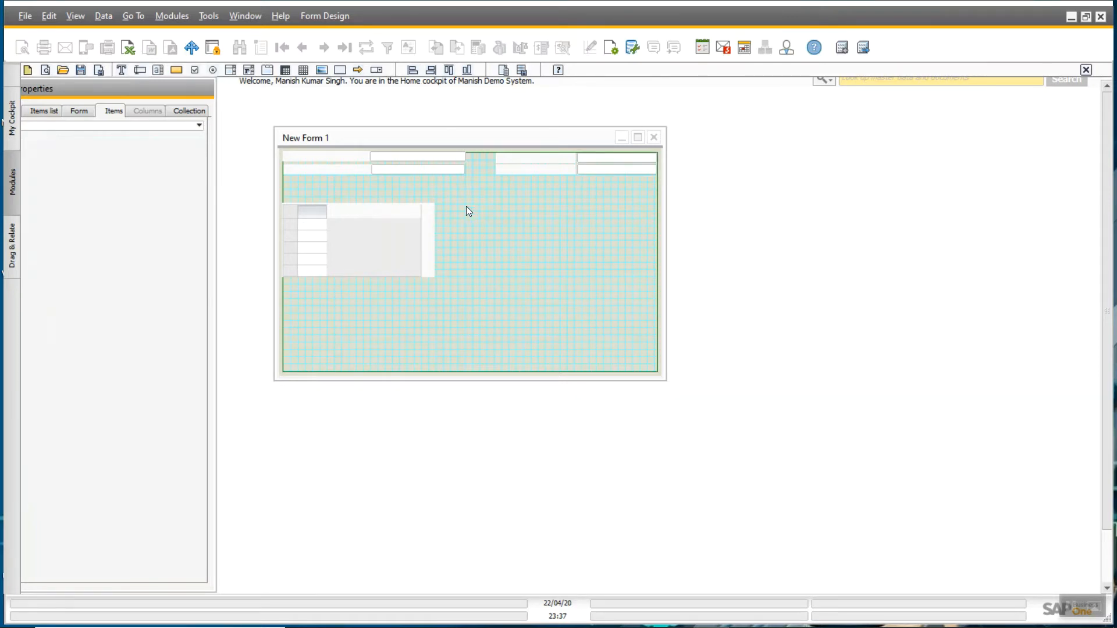
click(411, 156)
ctrl+click(407, 170)
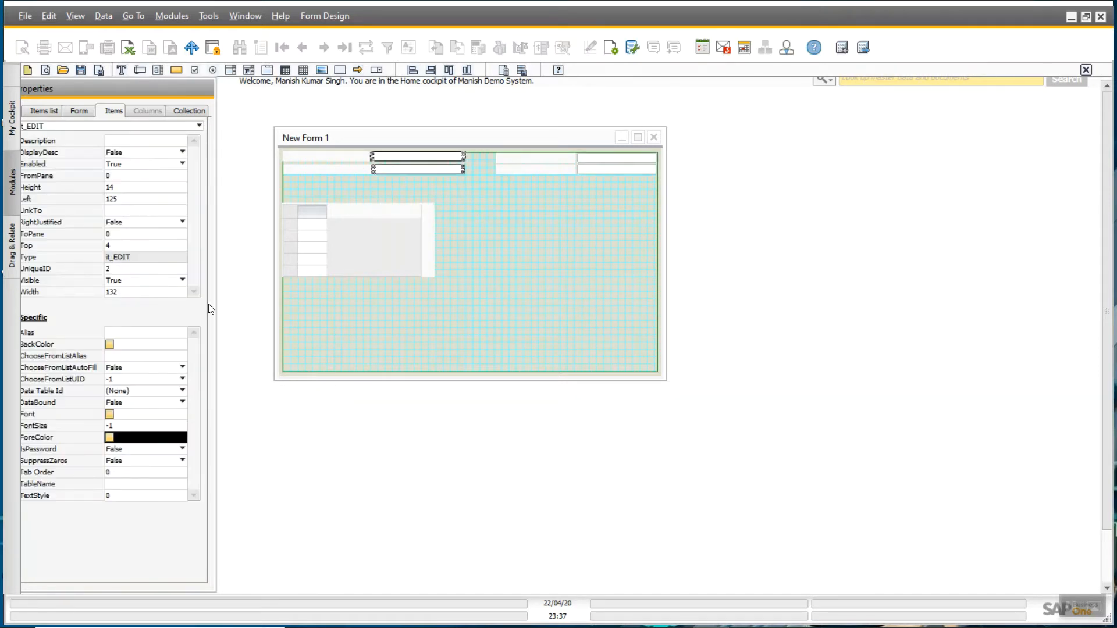
click(141, 292)
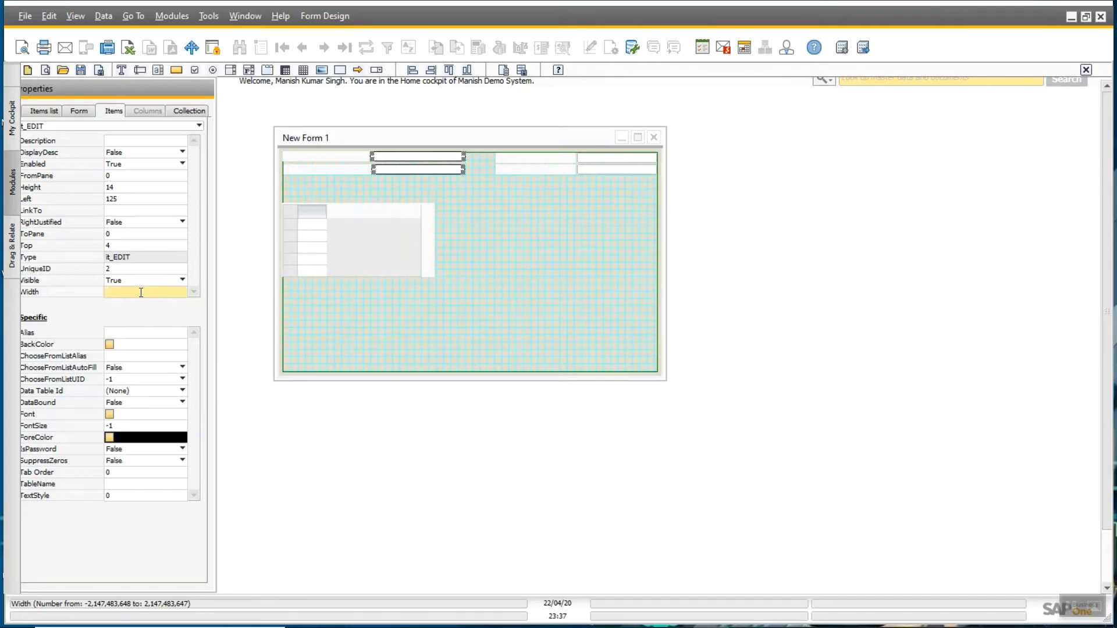
key(Return)
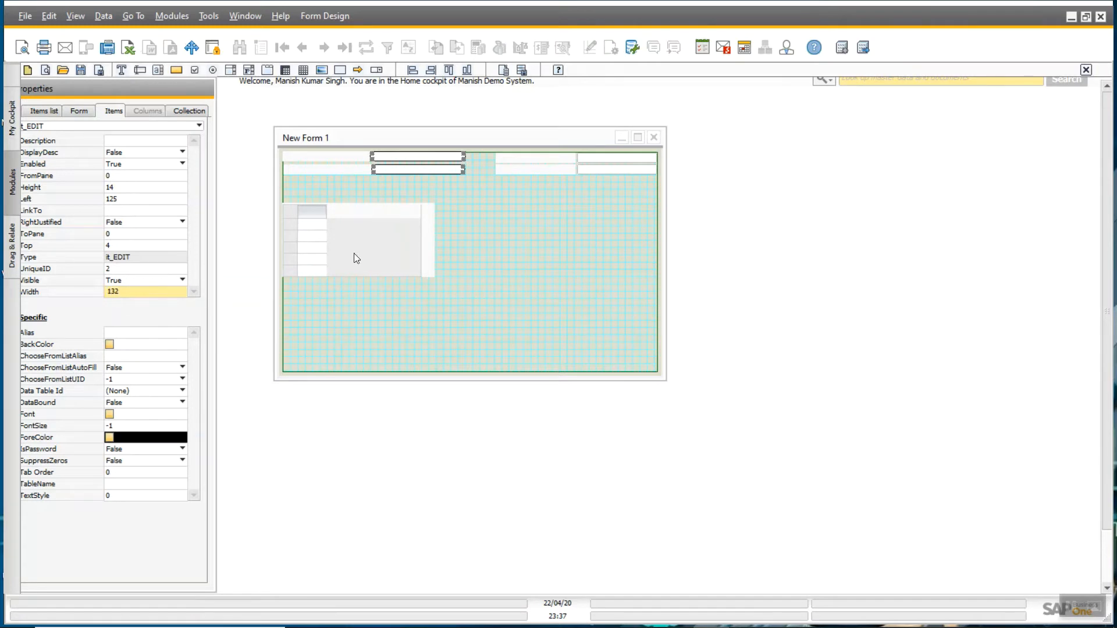
click(403, 190)
click(405, 170)
ctrl+click(406, 158)
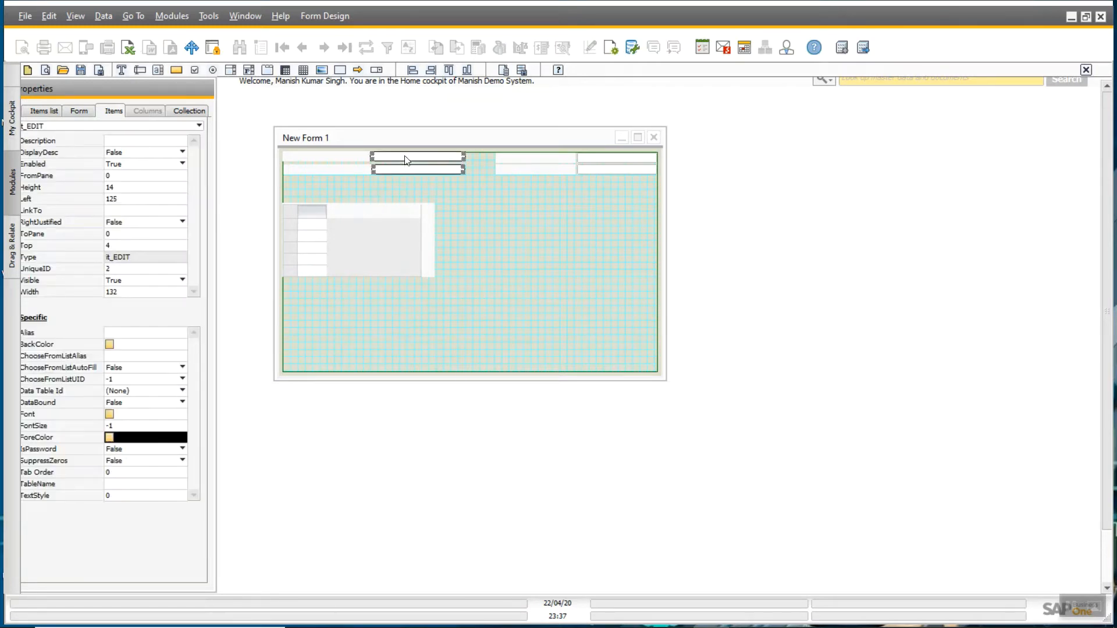
click(429, 70)
- Set the two left labels to width 120
click(344, 168)
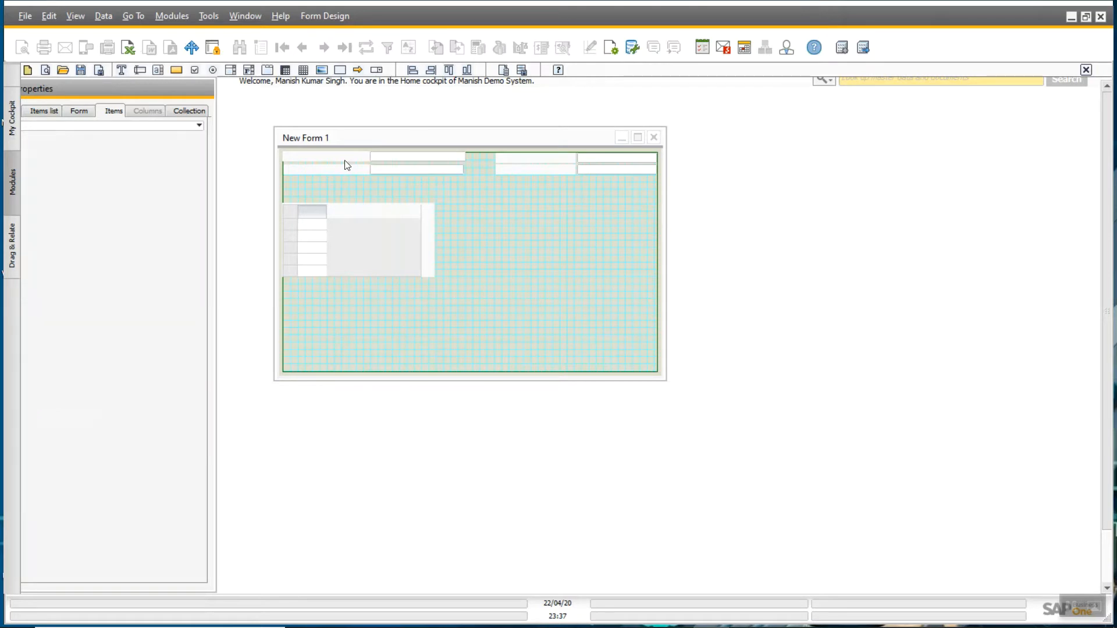
ctrl+click(340, 156)
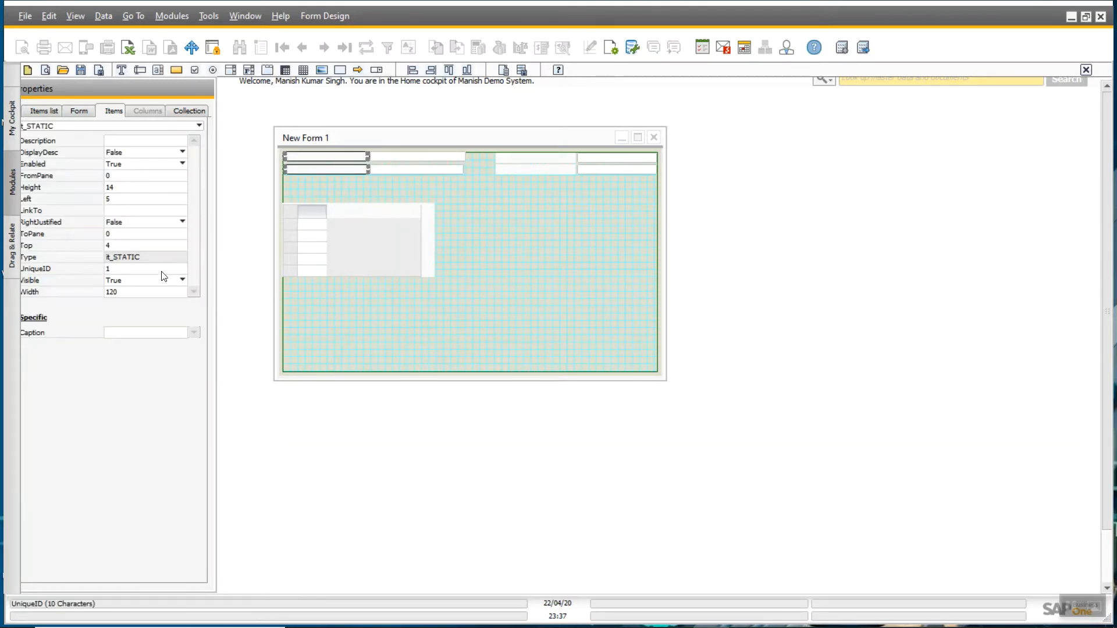
double_click(128, 292)
key(BackSpace)
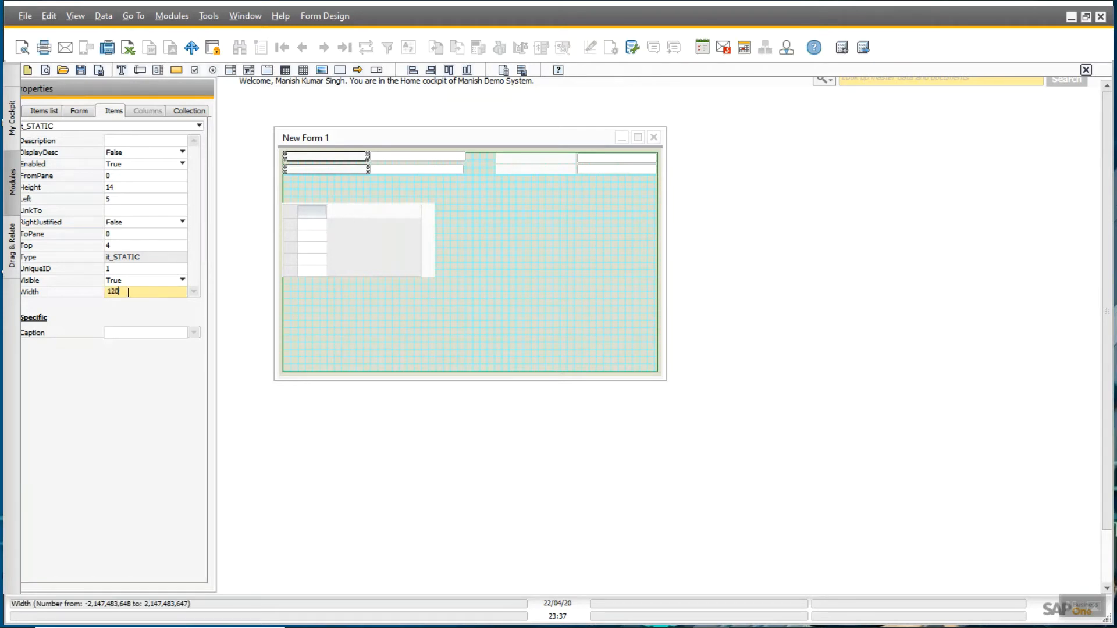
text(120)
click(484, 217)
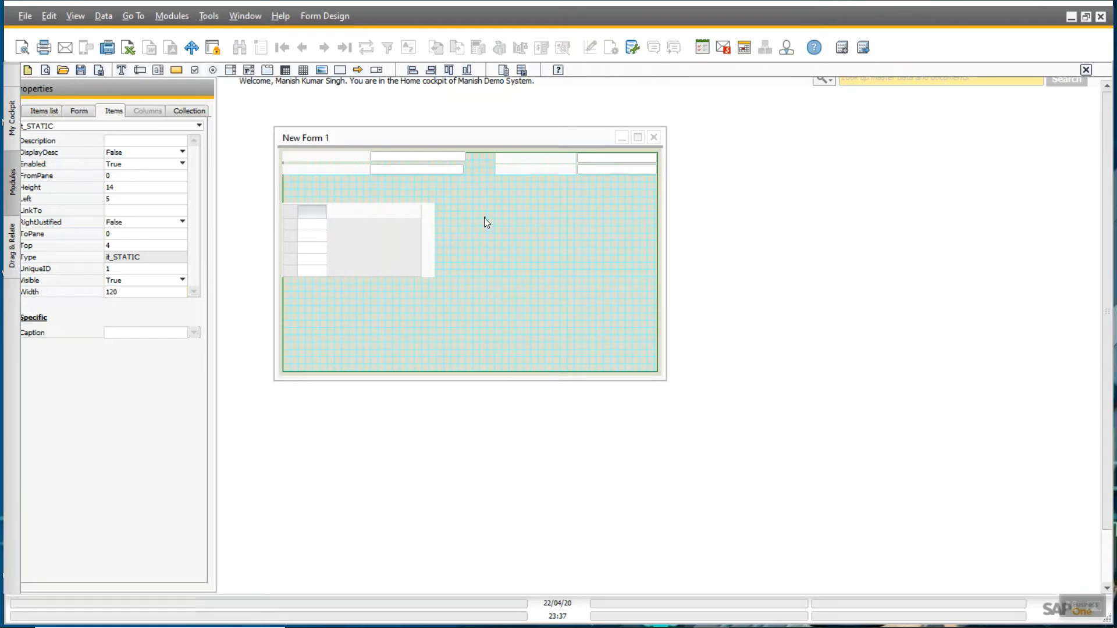
click(409, 169)
ctrl+click(354, 169)
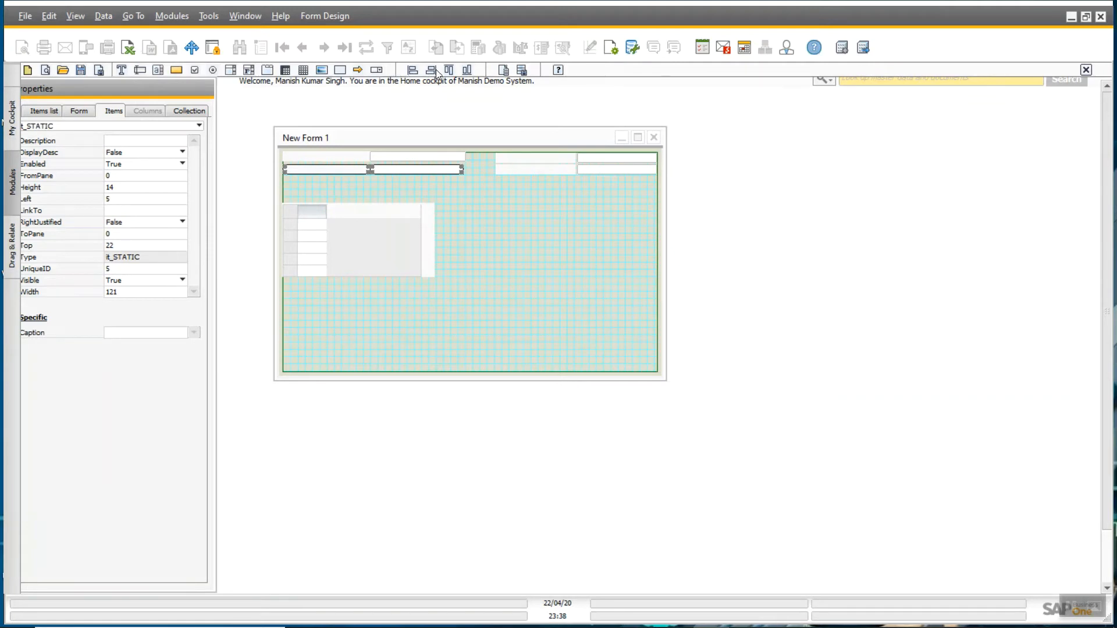
click(447, 205)
- Stretch the item matrix across the full form width to 518
click(414, 231)
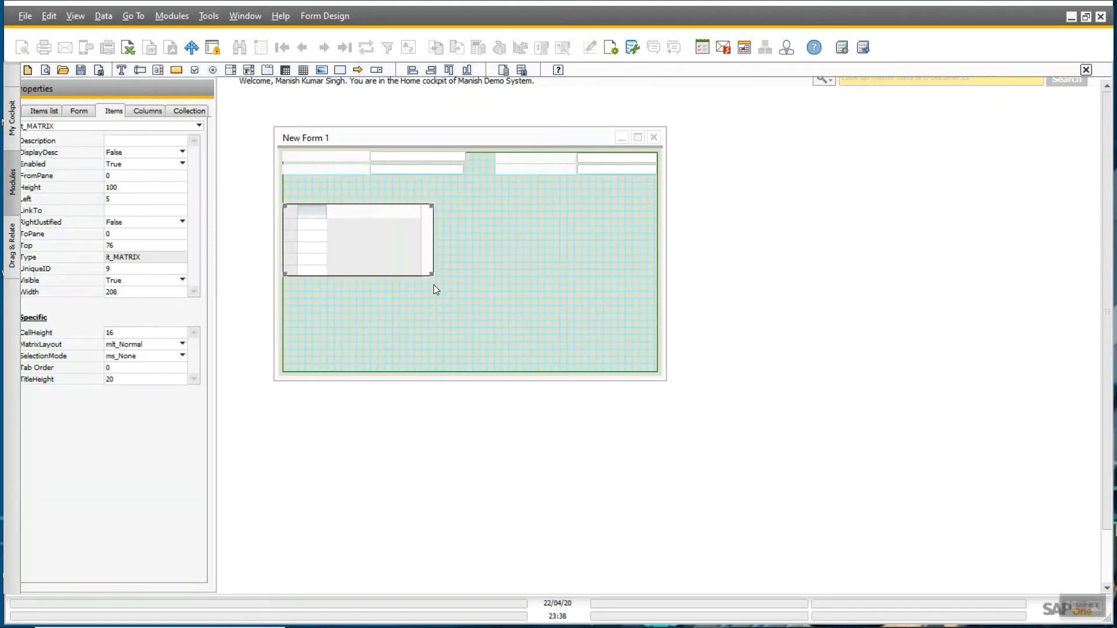
drag(431, 274, 657, 287)
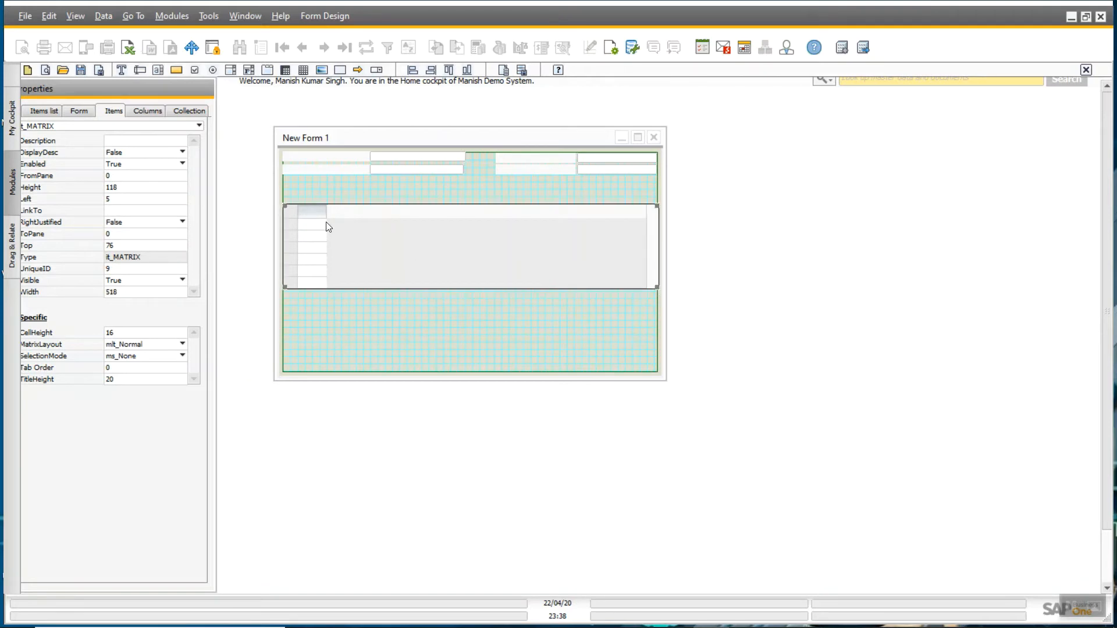
click(337, 310)
click(178, 70)
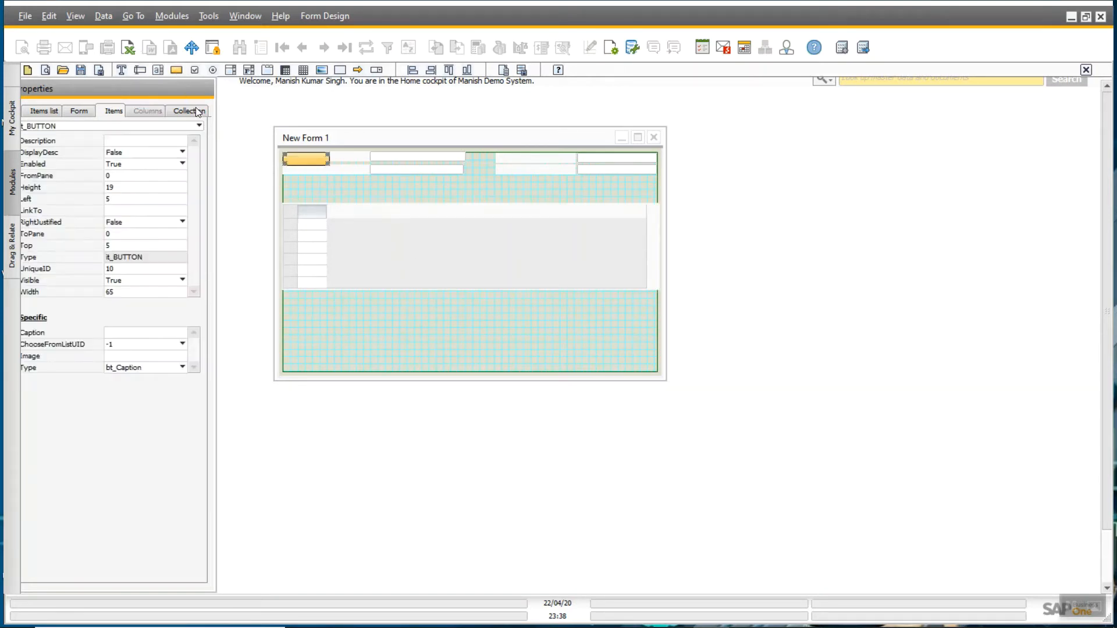
- Place two buttons side by side at the form's bottom-left, widening the second
drag(316, 163, 292, 318)
drag(316, 365, 316, 369)
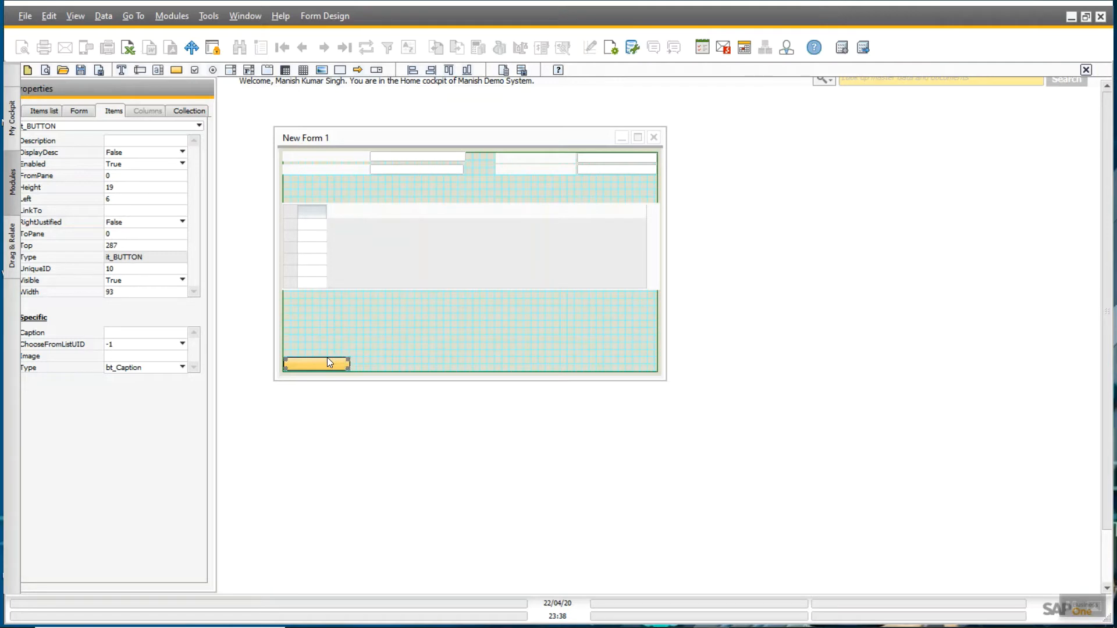
click(177, 69)
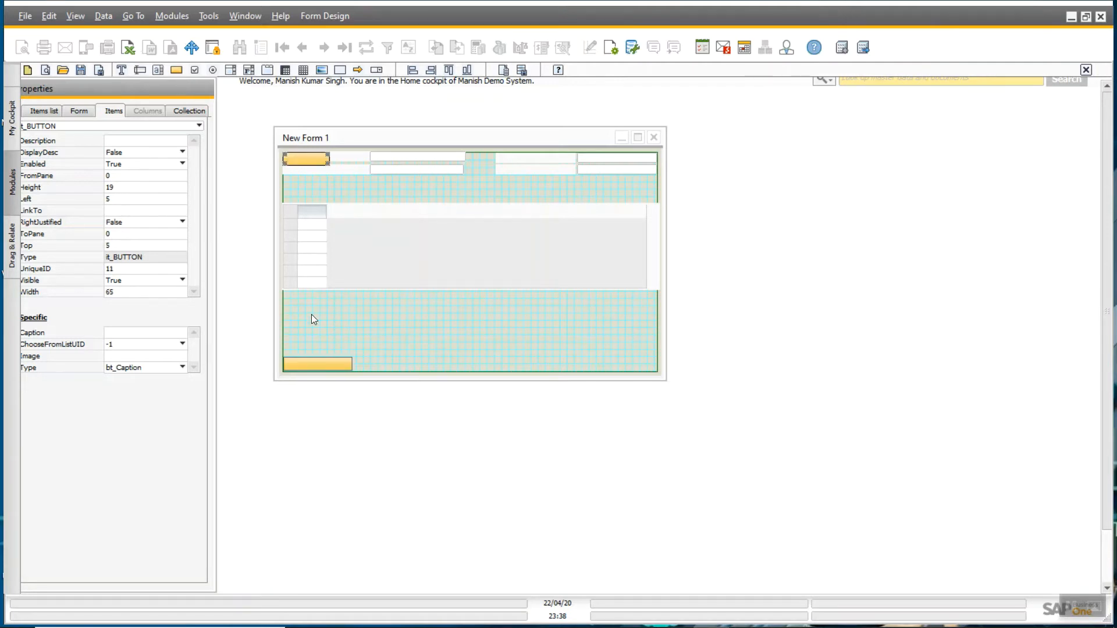
drag(299, 157, 376, 363)
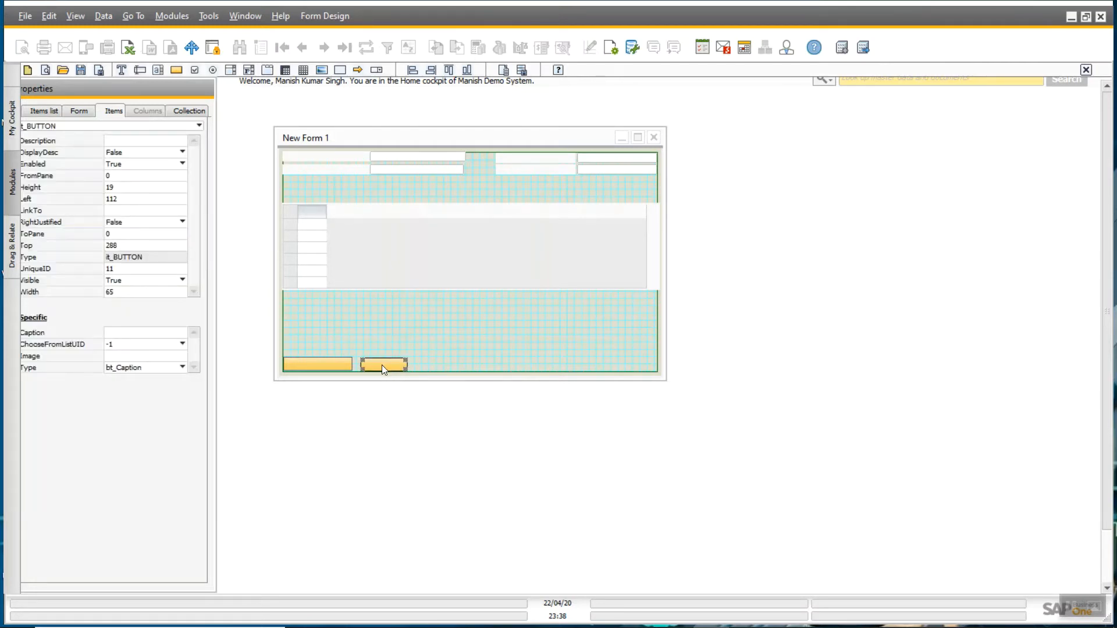
key(shift+Right)
key(shift+Right)
key(shift+Right)
key(shift+Right)
key(shift+Right)
key(shift+Right)
key(shift+Right)
key(shift+Right)
key(shift+Right)
key(shift+Right)
key(shift+Right)
key(shift+Right)
key(shift+Right)
key(shift+Right)
key(shift+Right)
key(shift+Right)
key(shift+Right)
key(shift+Right)
key(shift+Right)
key(shift+Right)
key(shift+Right)
key(shift+Right)
key(shift+Right)
- Caption the left button OK and the right button Cancel
click(330, 365)
click(134, 337)
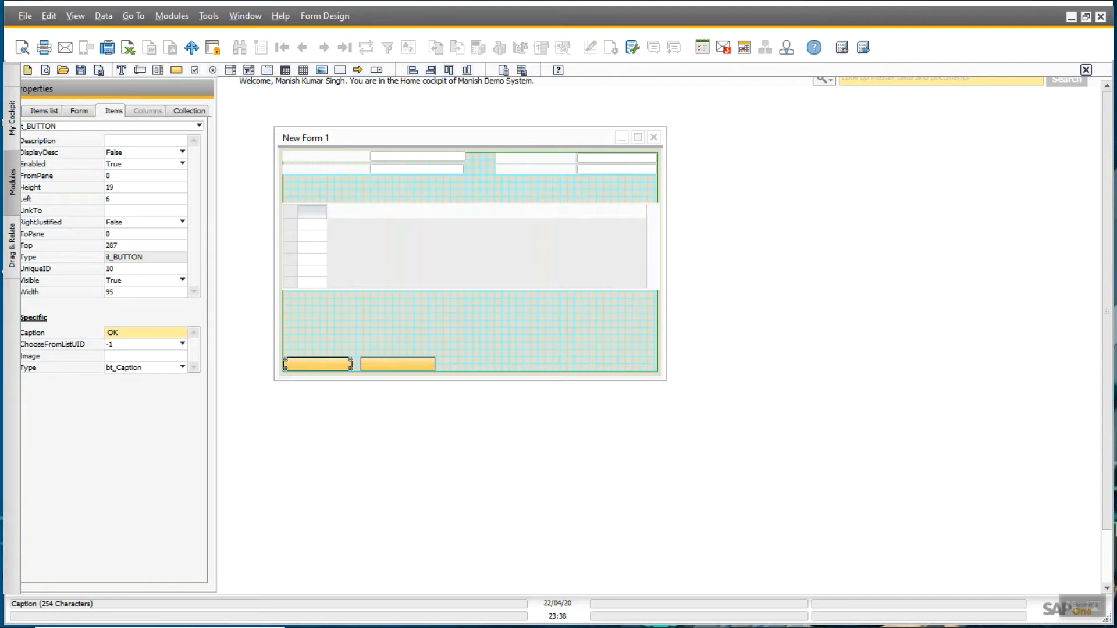
key(Tab)
click(392, 368)
click(115, 333)
key(Tab)
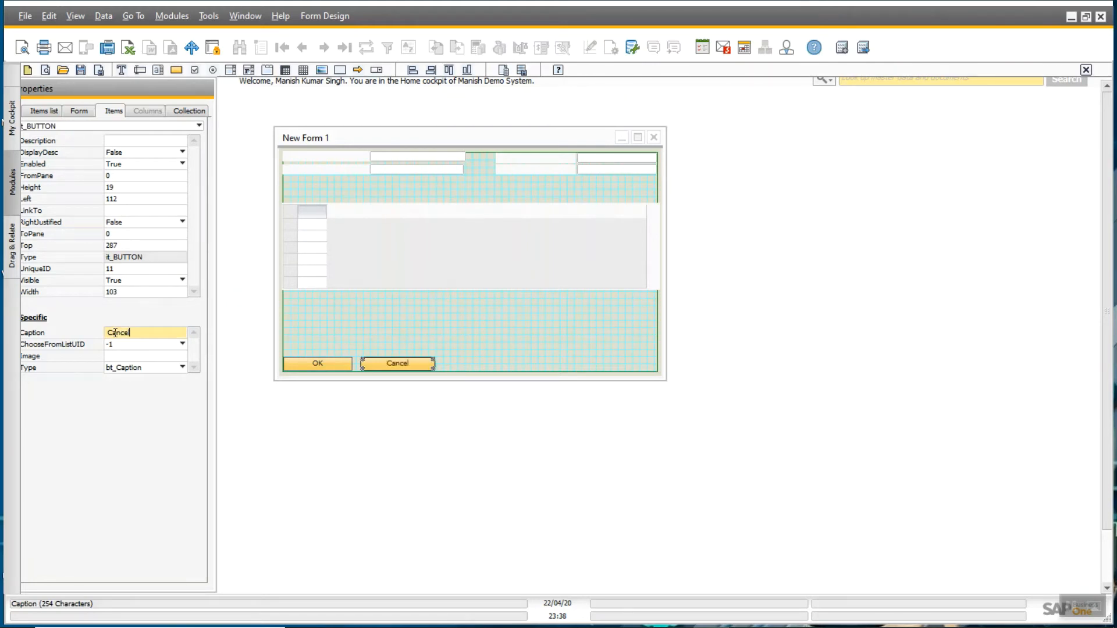
click(349, 312)
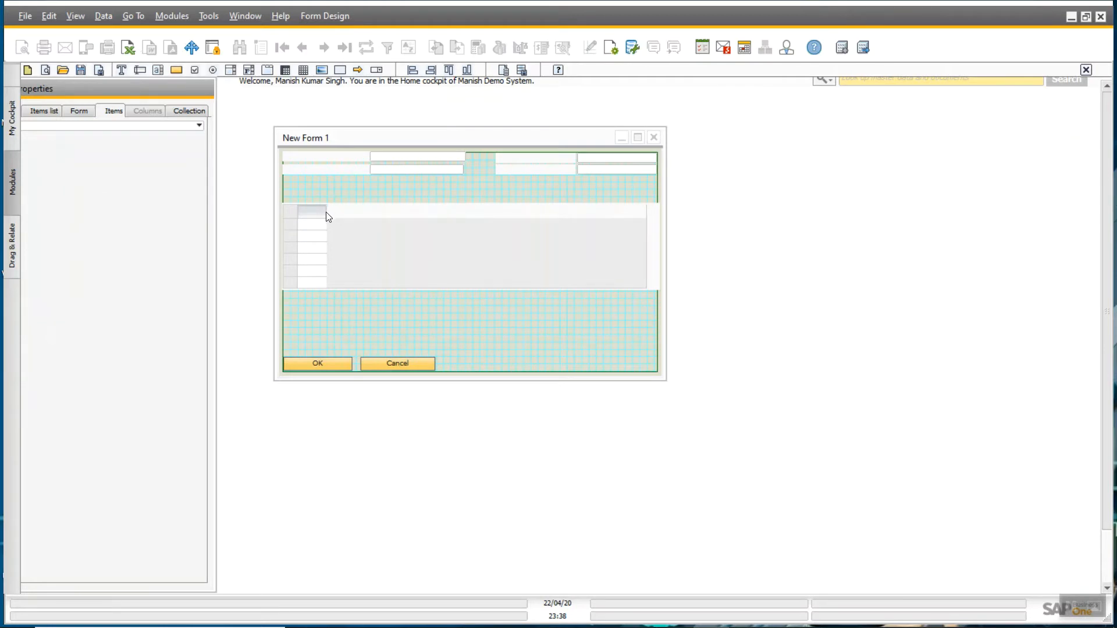
- Give the matrix data column width 100 and the title Item Code
click(326, 215)
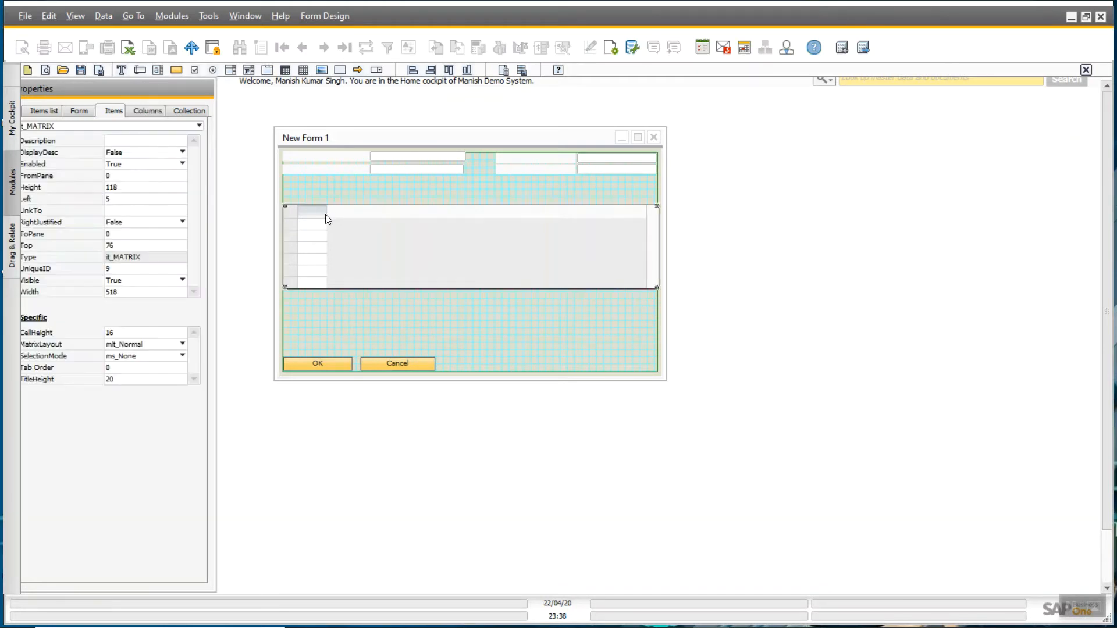
click(146, 111)
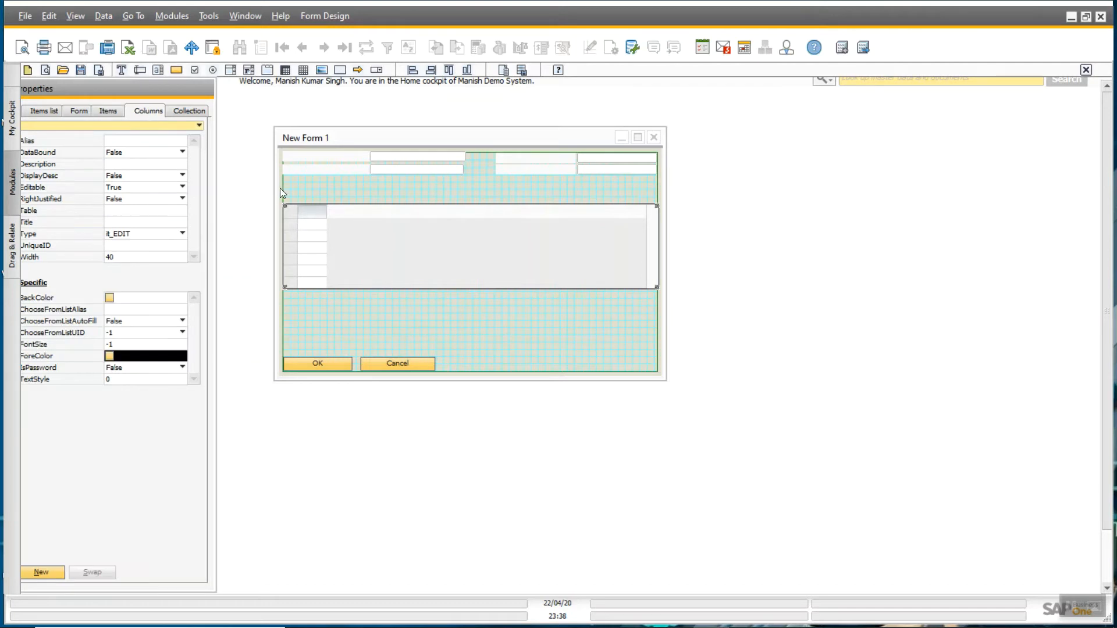
click(312, 232)
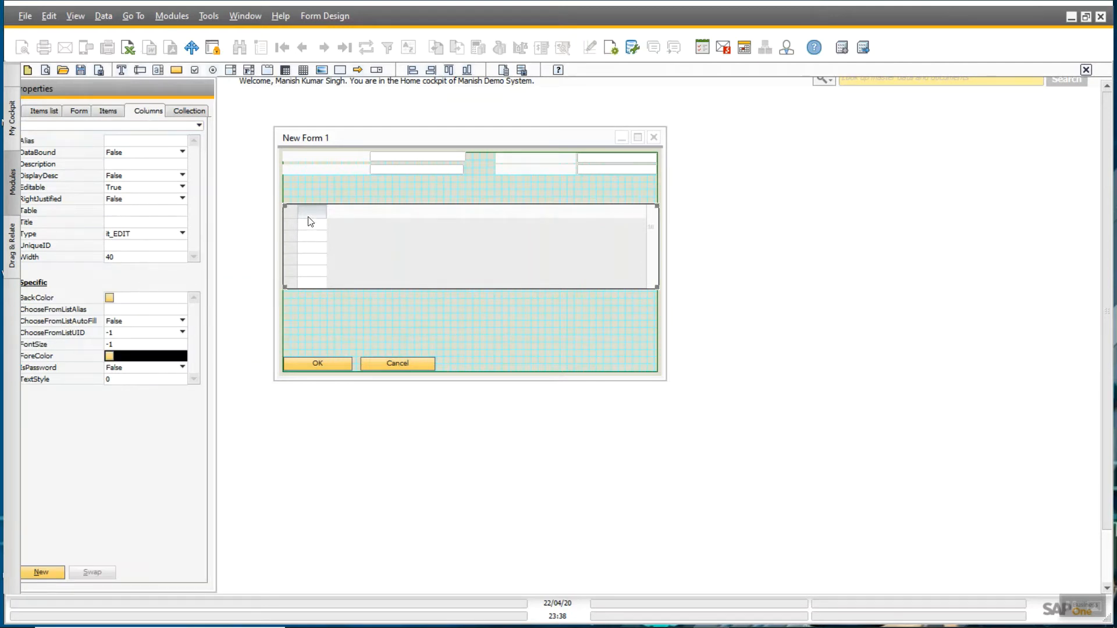
click(128, 258)
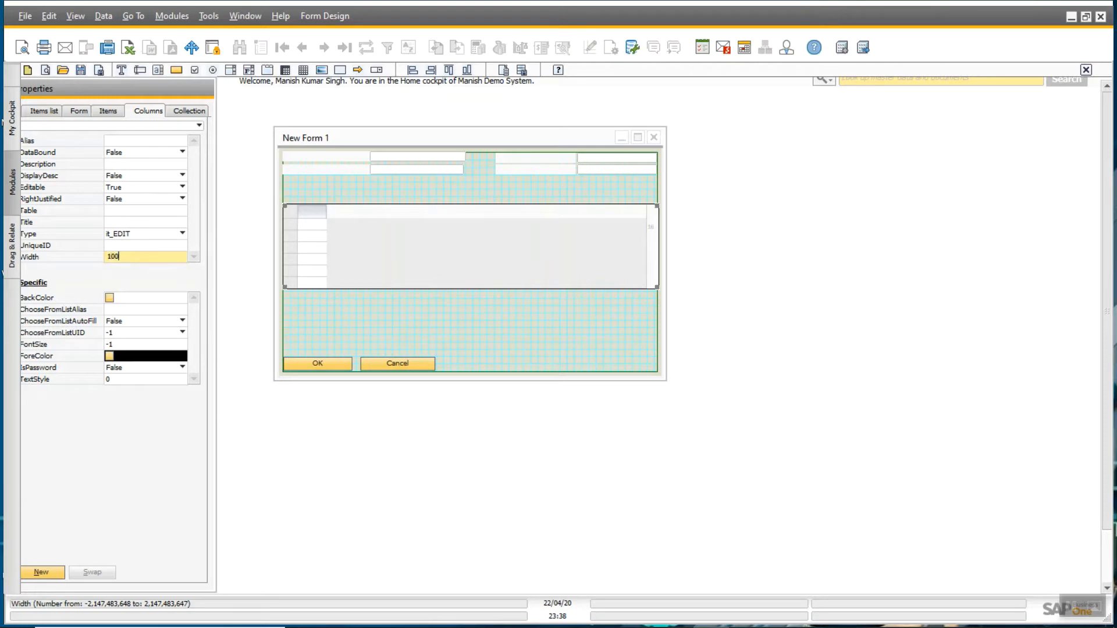
key(Return)
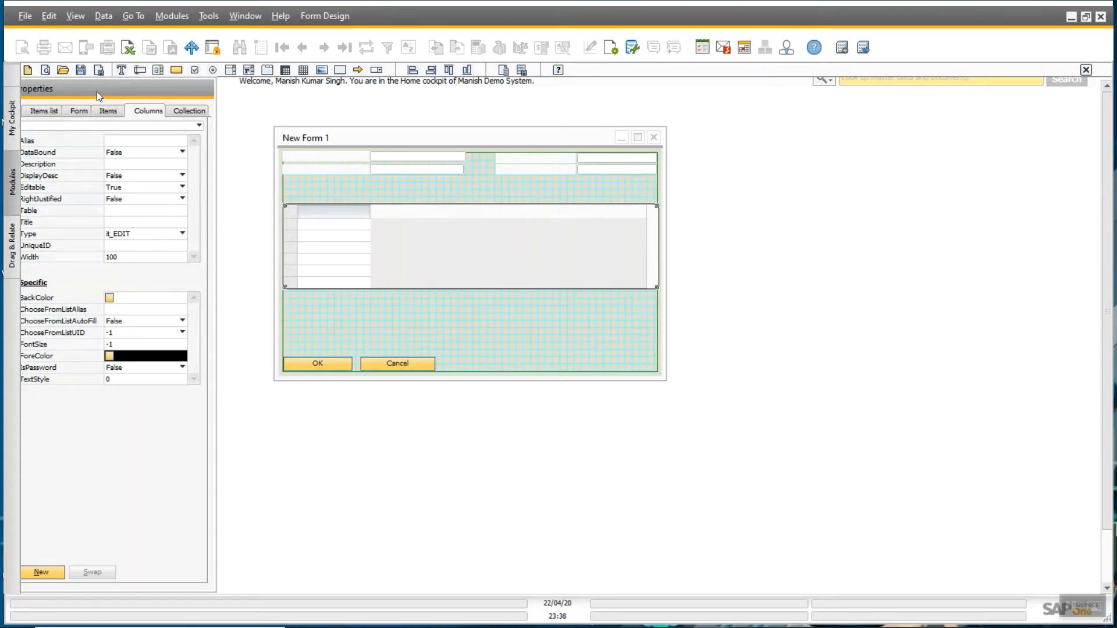
drag(96, 91, 117, 93)
click(143, 223)
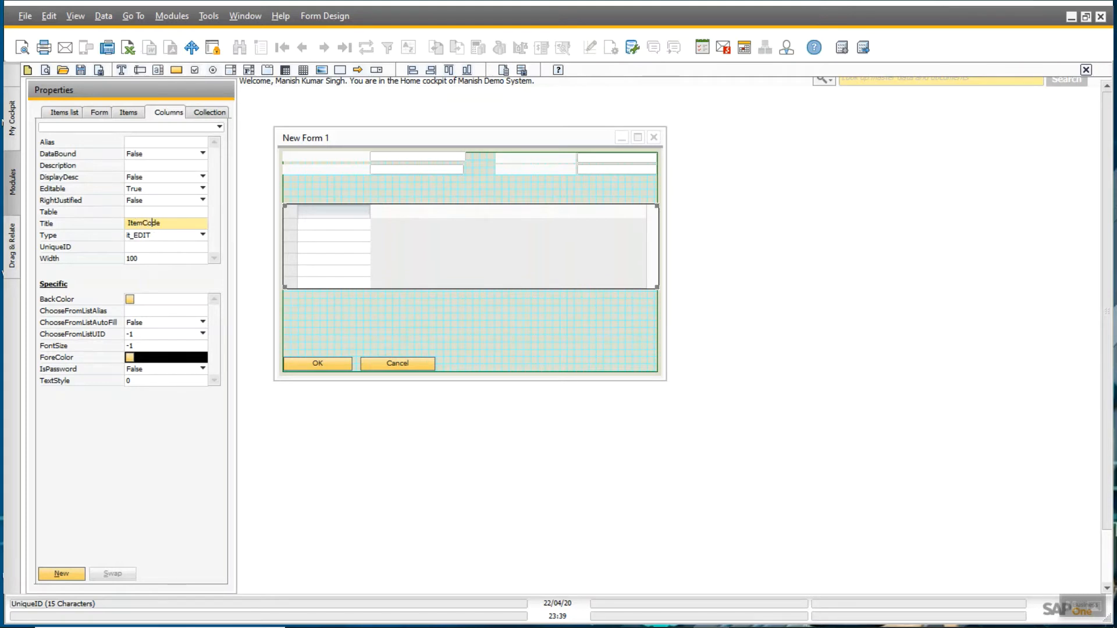
key(Return)
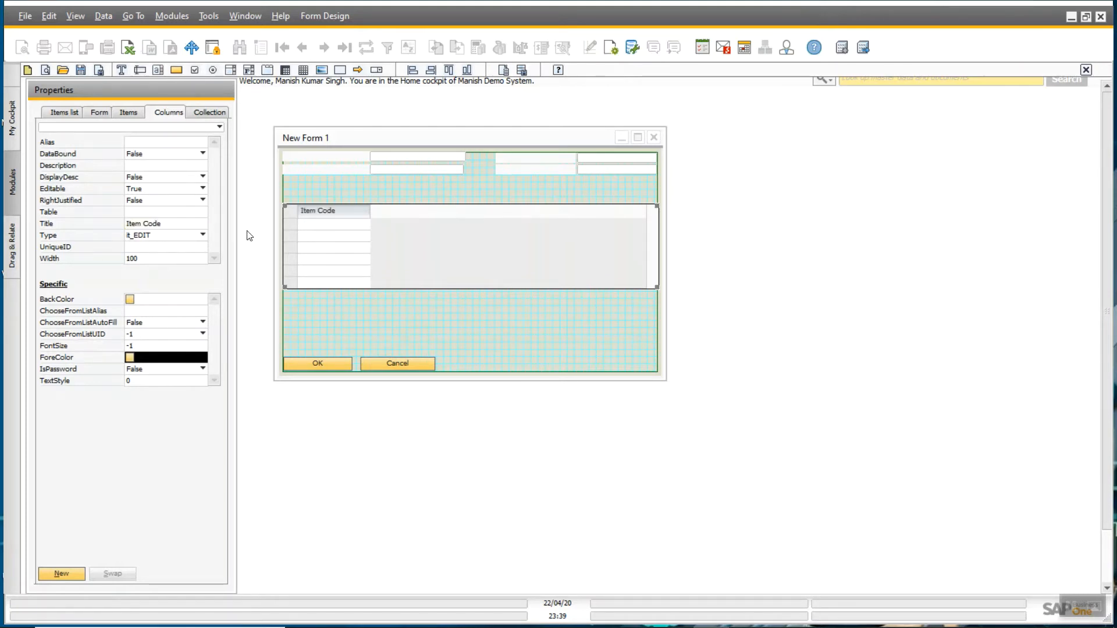
- Title the matrix's first row-number column #
click(343, 315)
click(365, 216)
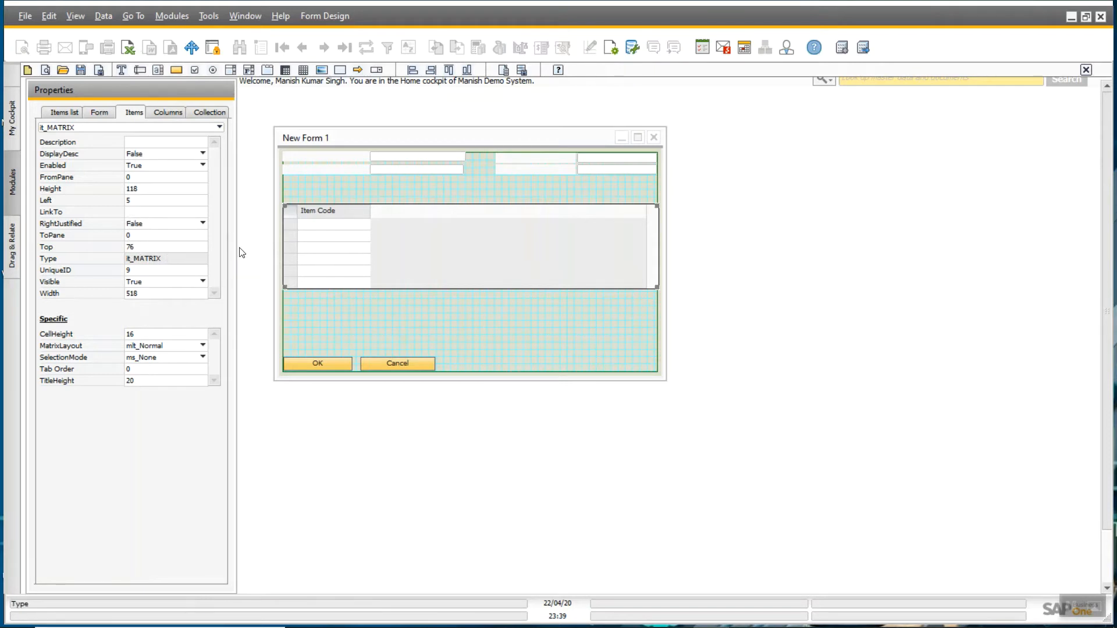
click(172, 111)
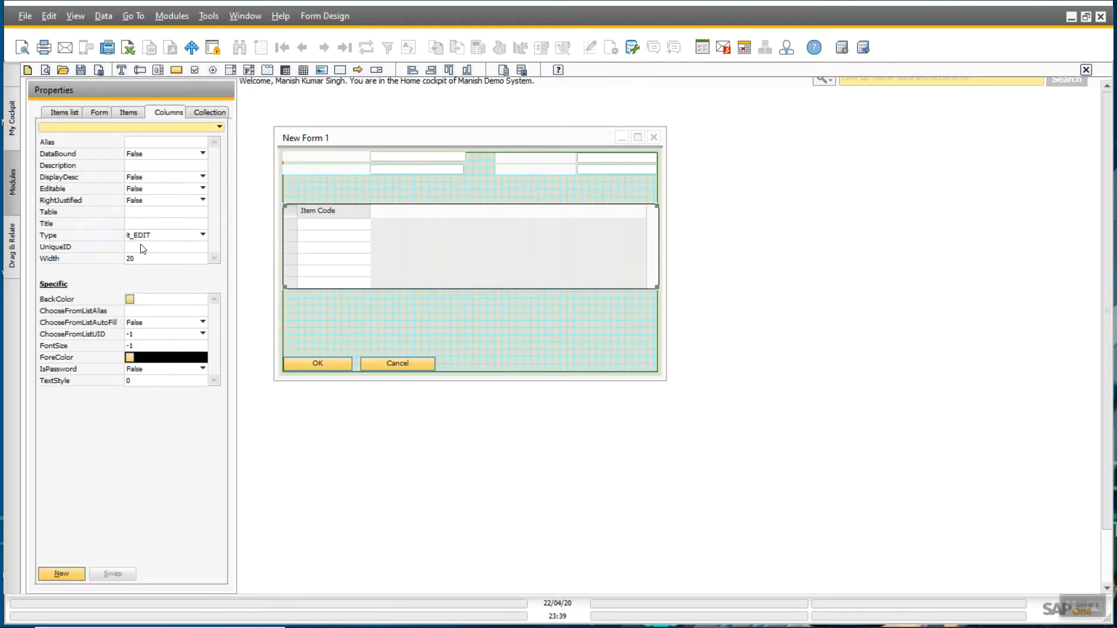
click(139, 224)
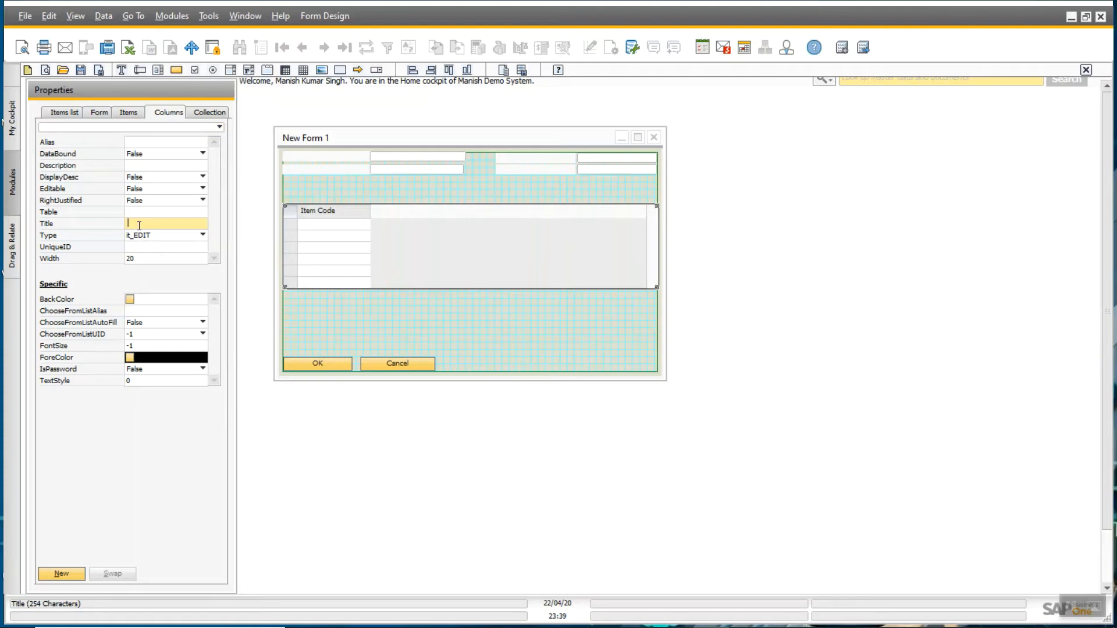
click(379, 308)
click(331, 209)
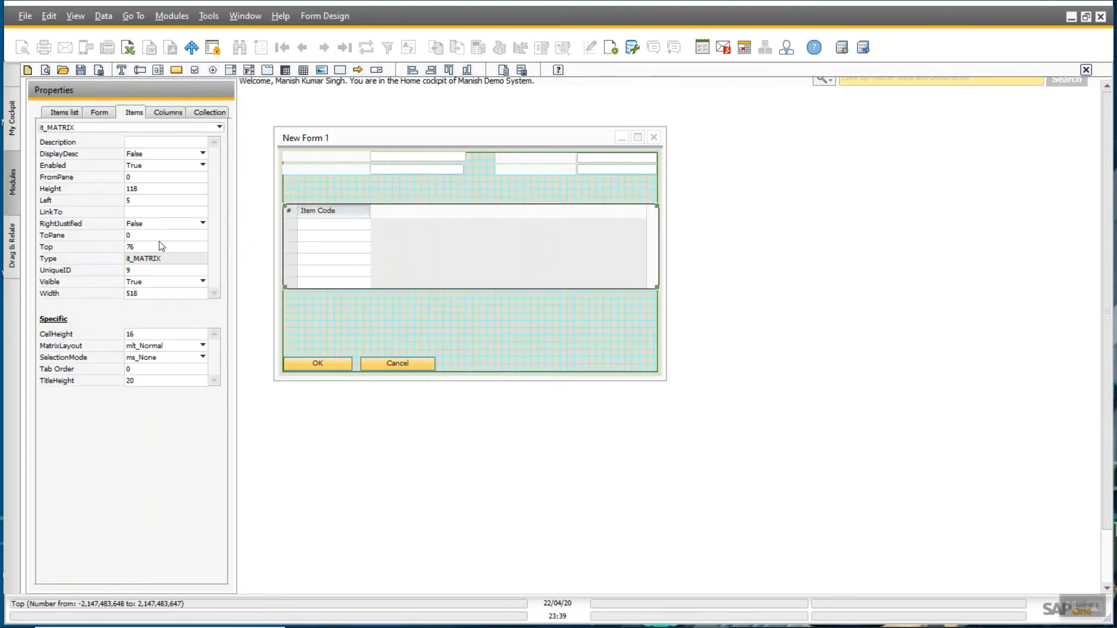
- Add a blank matrix column and swap it so Item Code stays first
click(164, 113)
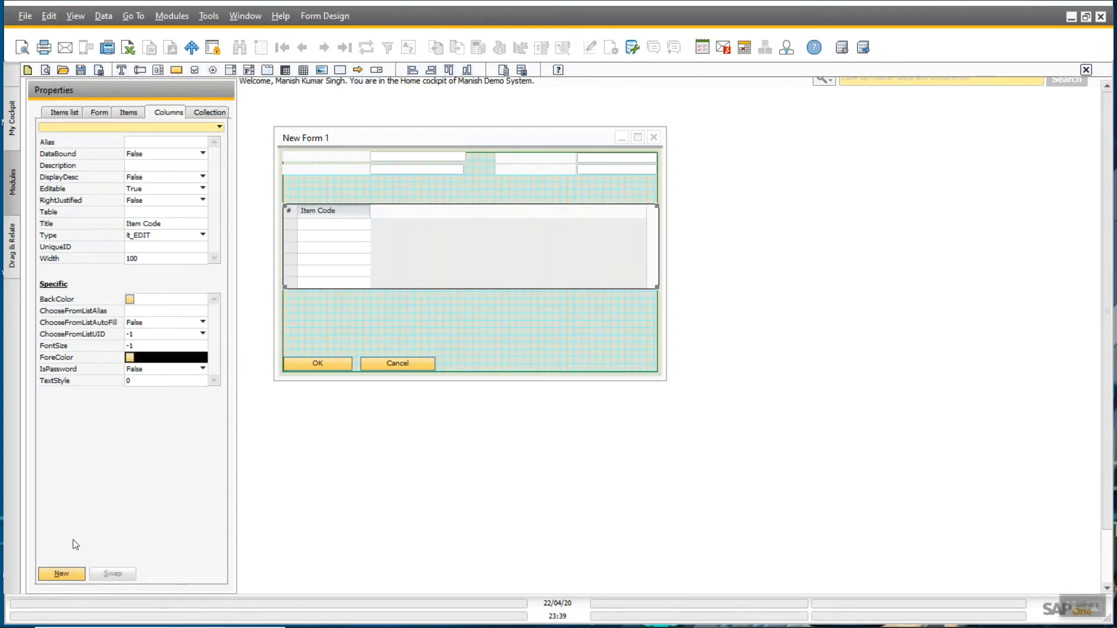
click(61, 573)
click(307, 216)
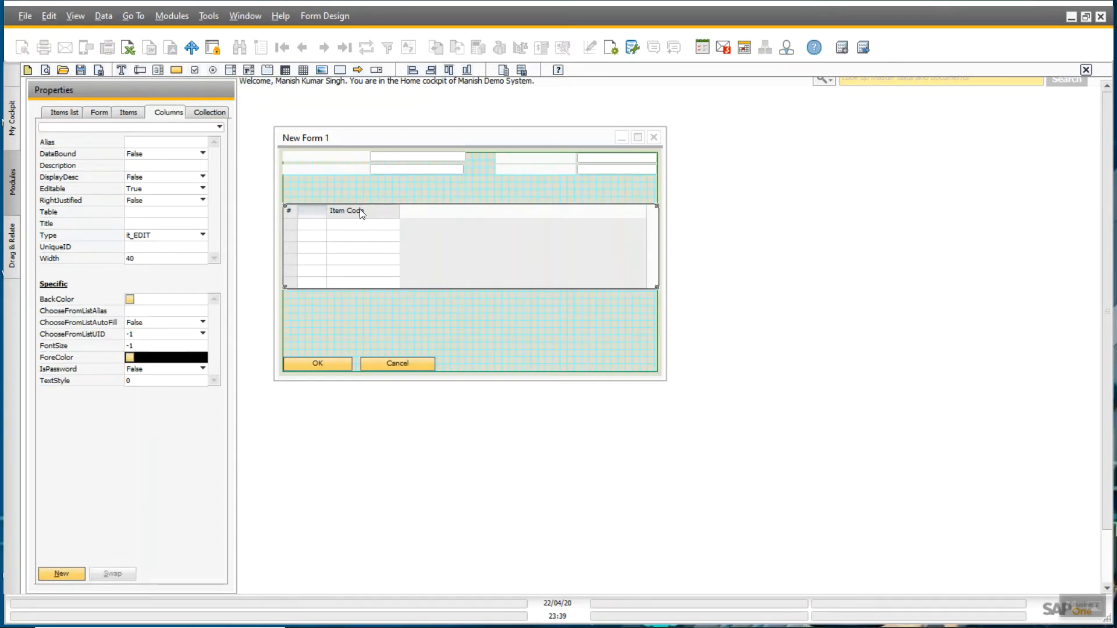
click(361, 210)
click(319, 219)
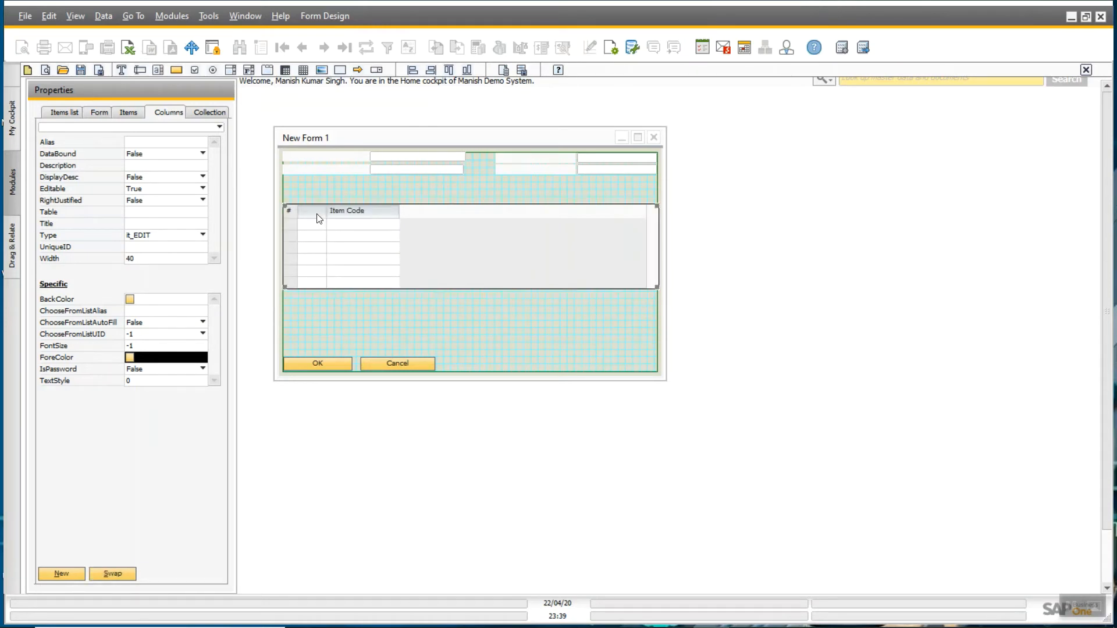
click(350, 214)
click(351, 213)
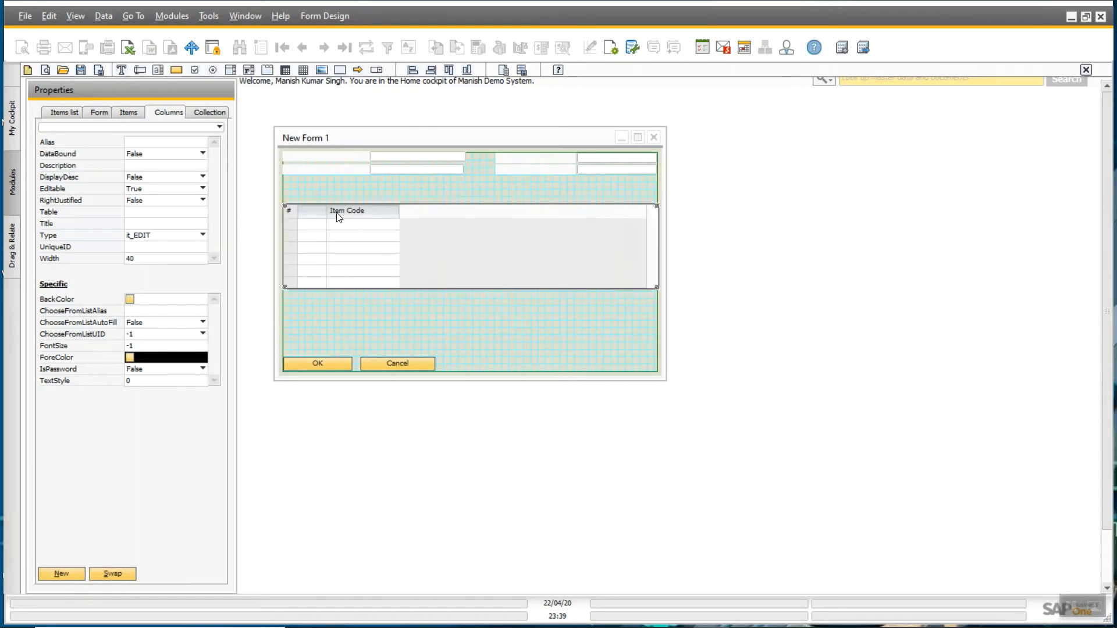
click(110, 575)
- Add three more blank columns, swapping each time to keep Item Code first
click(53, 571)
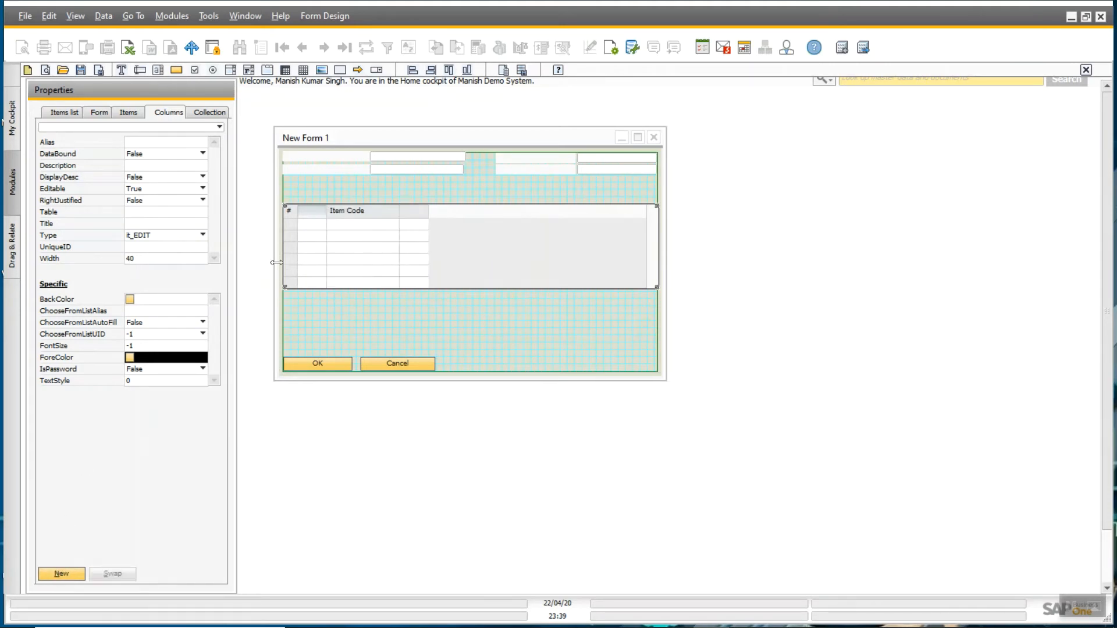
click(311, 208)
ctrl+click(368, 209)
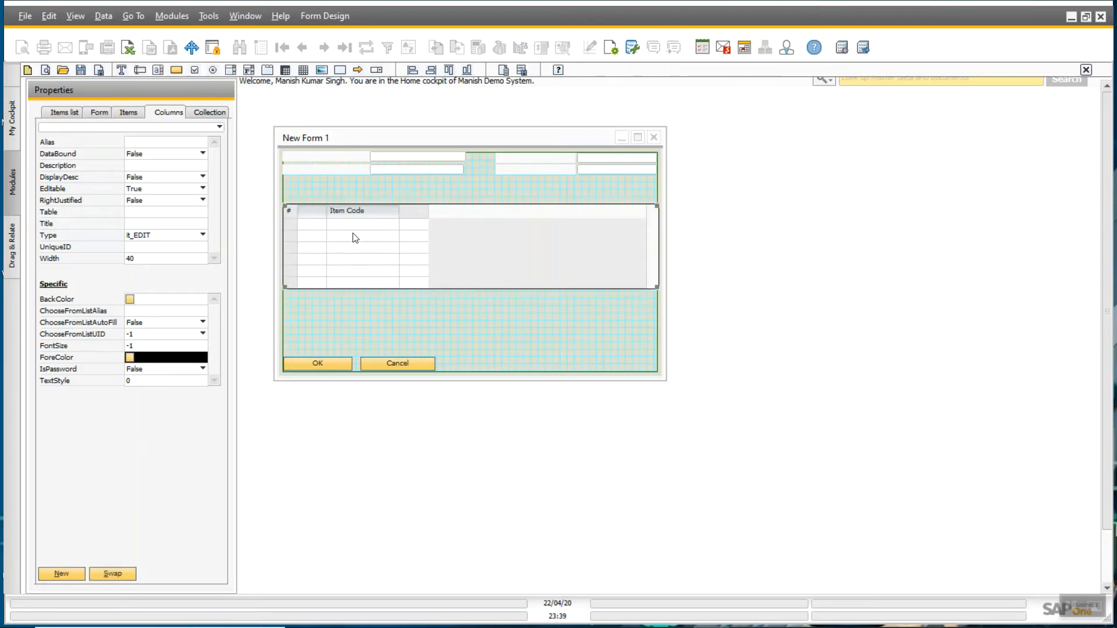
click(116, 574)
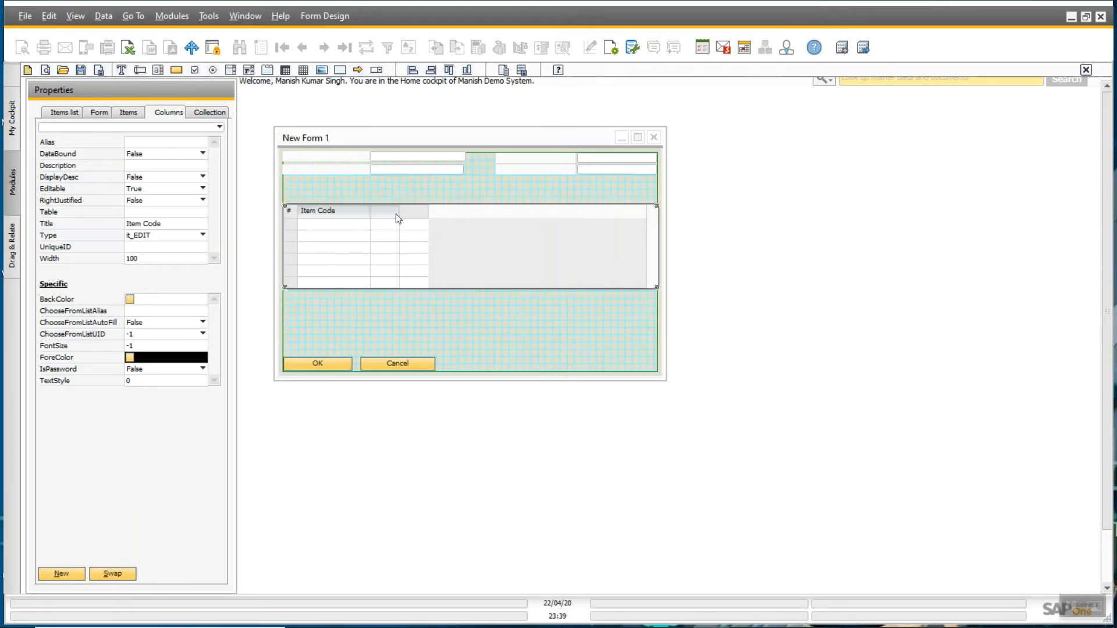
click(62, 574)
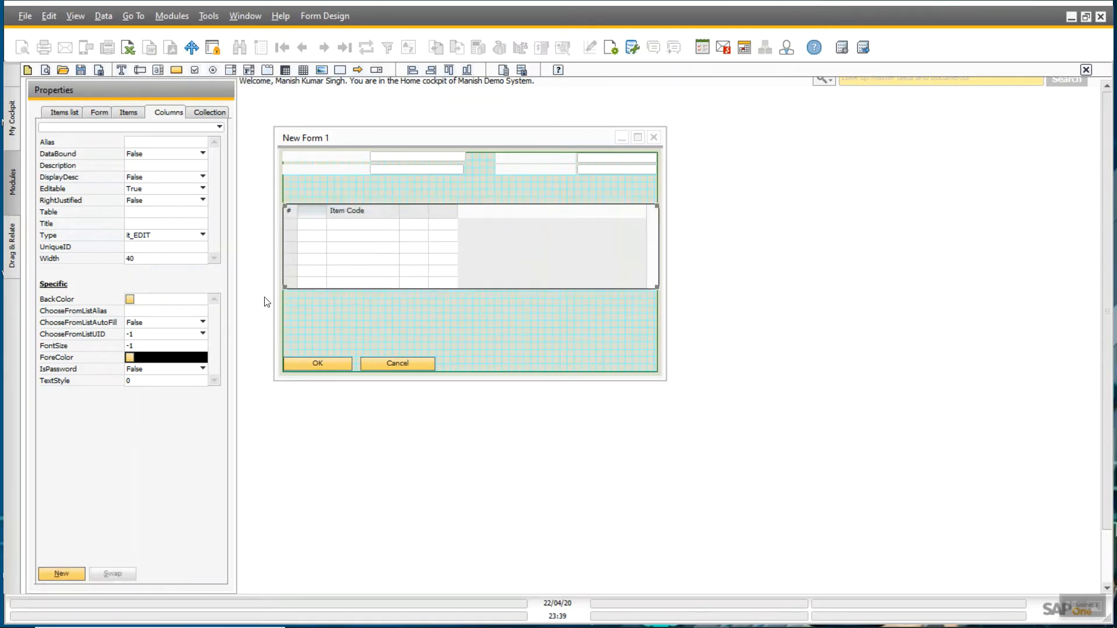
ctrl+click(377, 214)
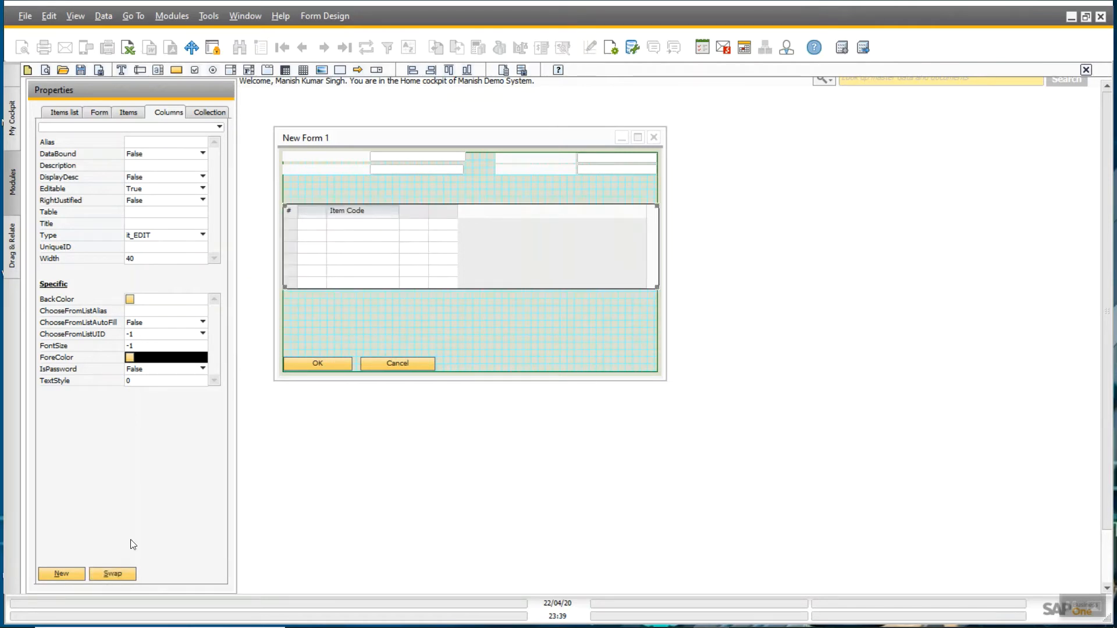
click(100, 574)
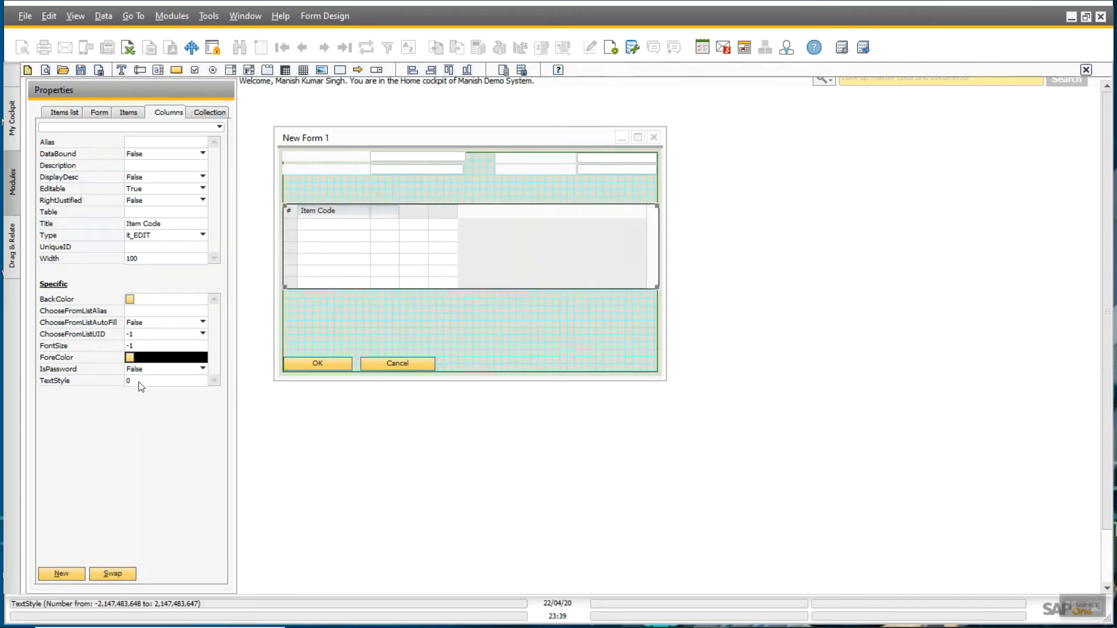
click(52, 576)
ctrl+click(342, 214)
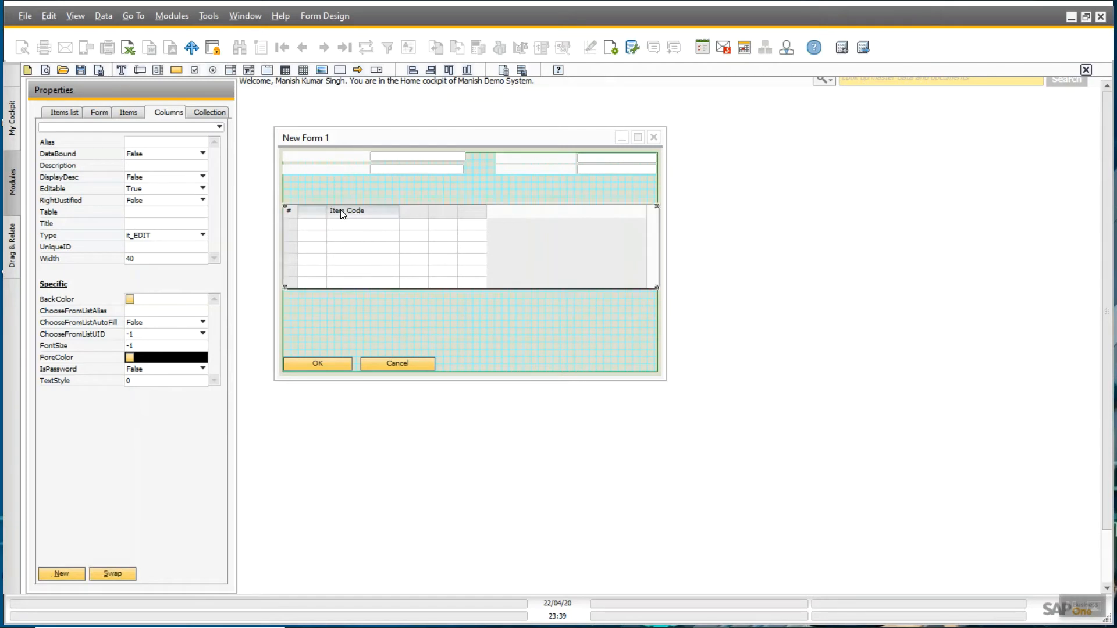
ctrl+click(342, 214)
click(114, 574)
- Widen the Item Code column to 135
drag(398, 210, 425, 214)
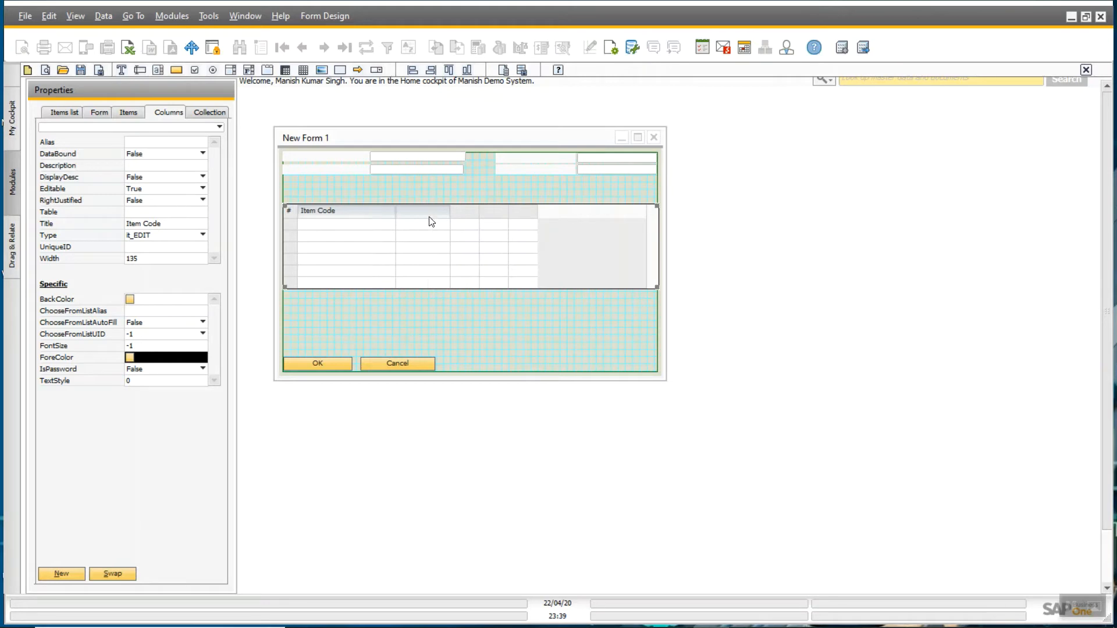
click(481, 214)
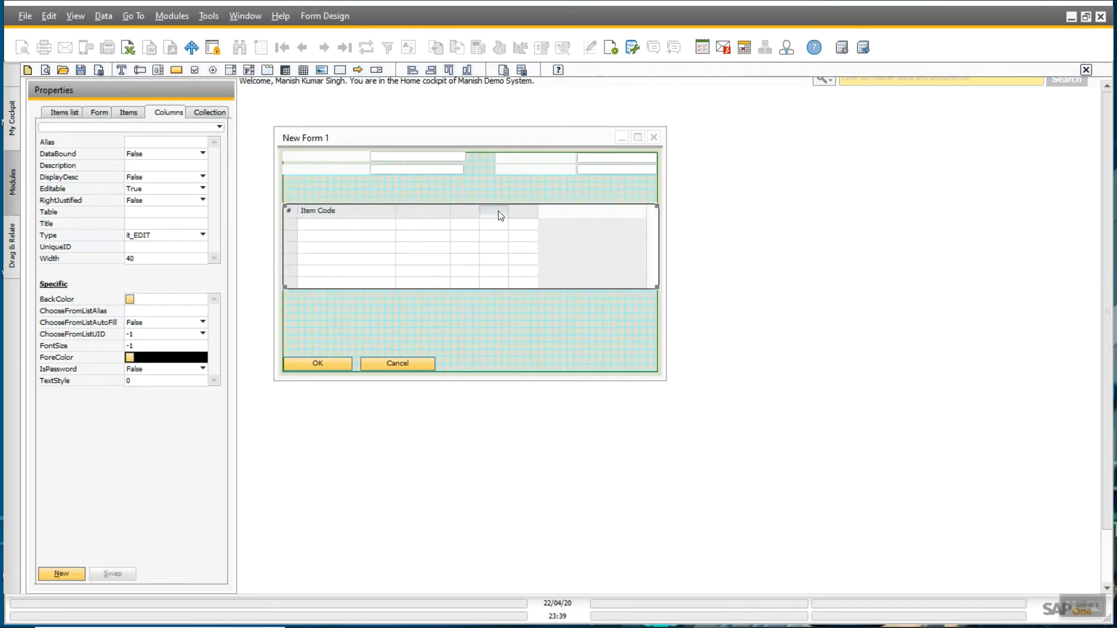
click(478, 298)
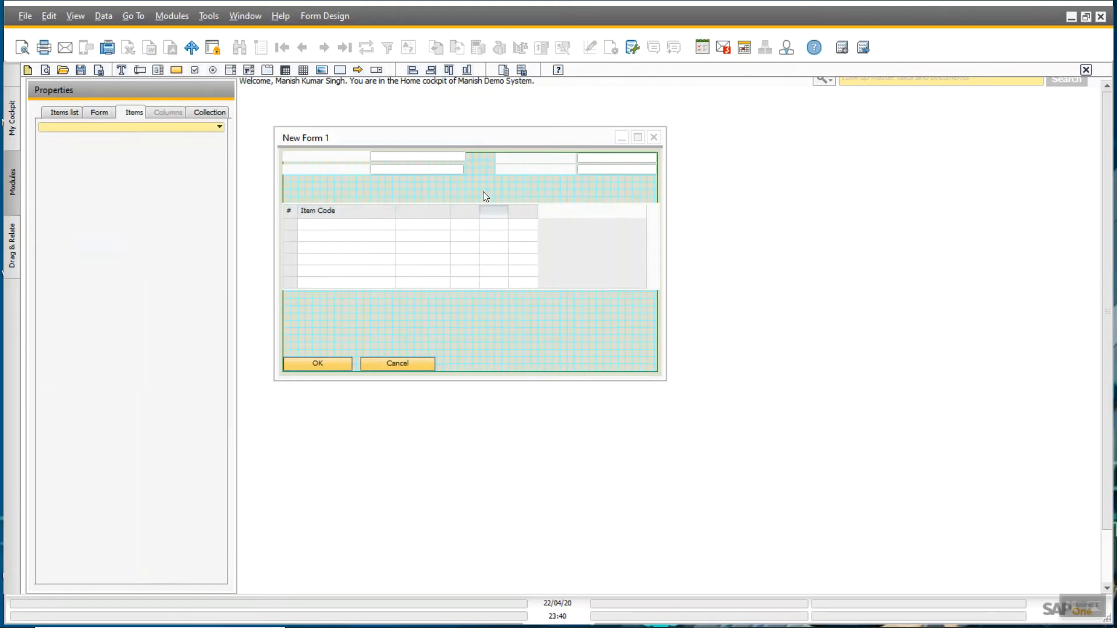
- Widen a blank matrix column and shift the item matrix slightly up and left
click(477, 230)
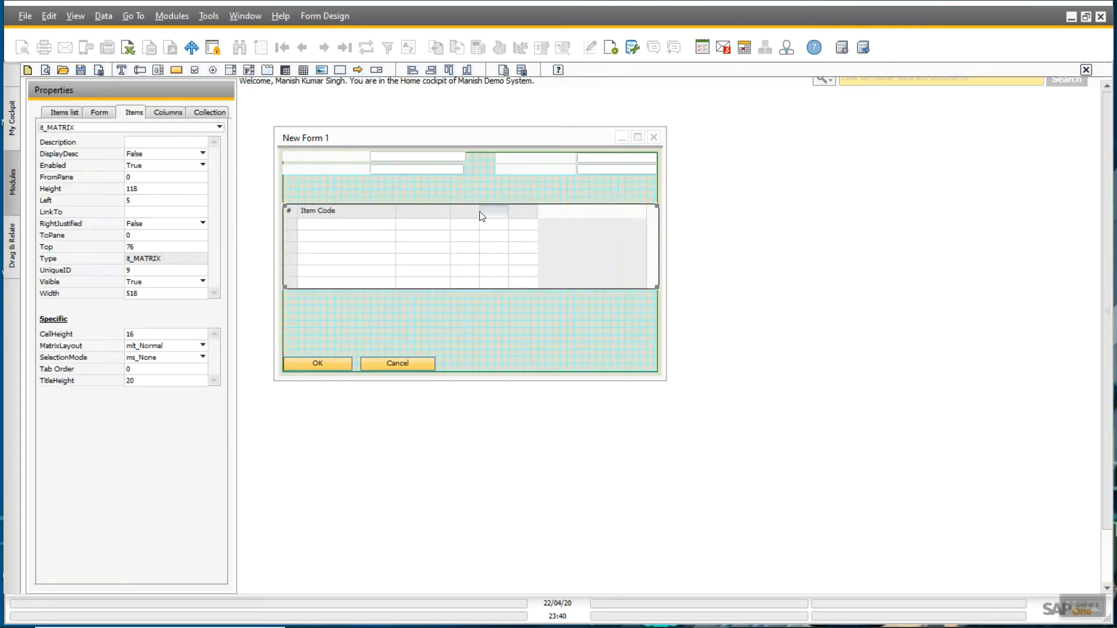
drag(479, 211, 629, 214)
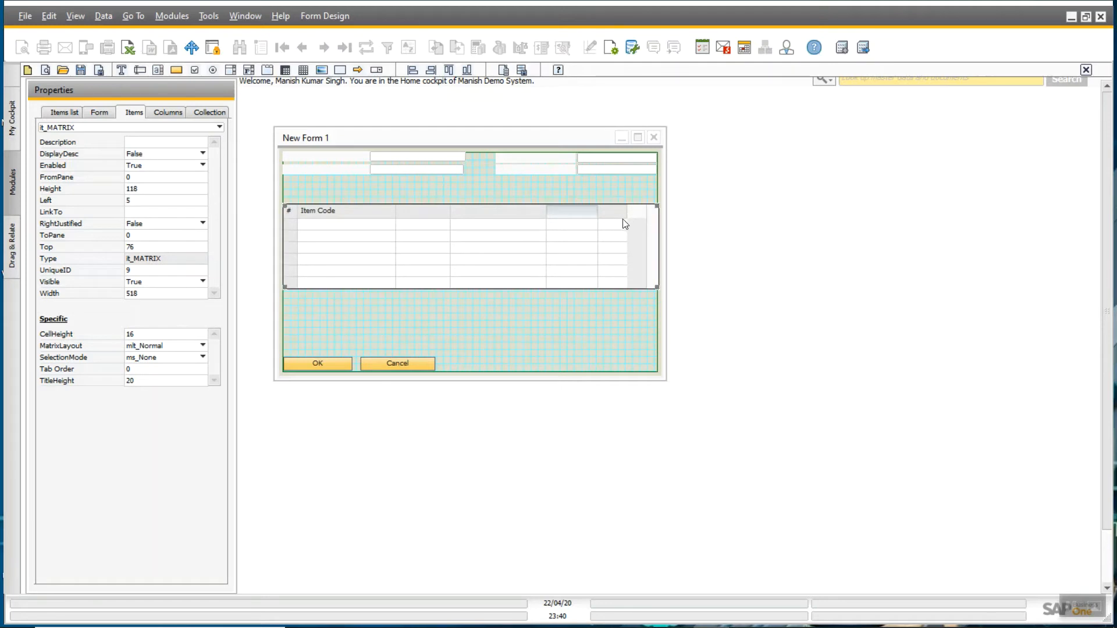
click(606, 214)
drag(626, 214, 588, 220)
click(573, 288)
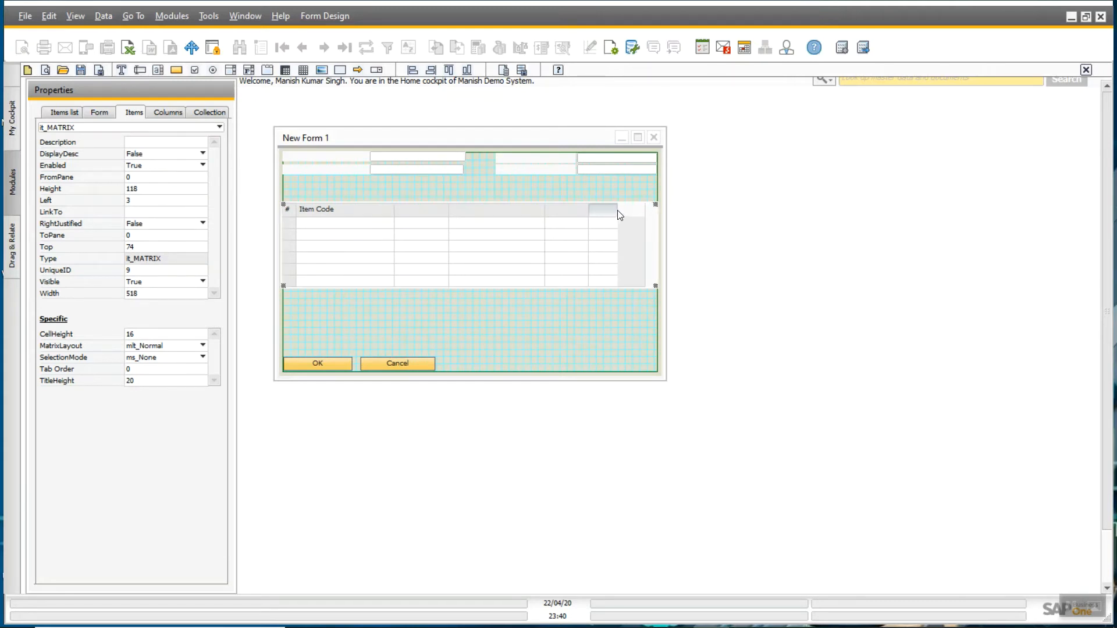
- Enter a new width for the selected matrix column in its Properties
click(173, 111)
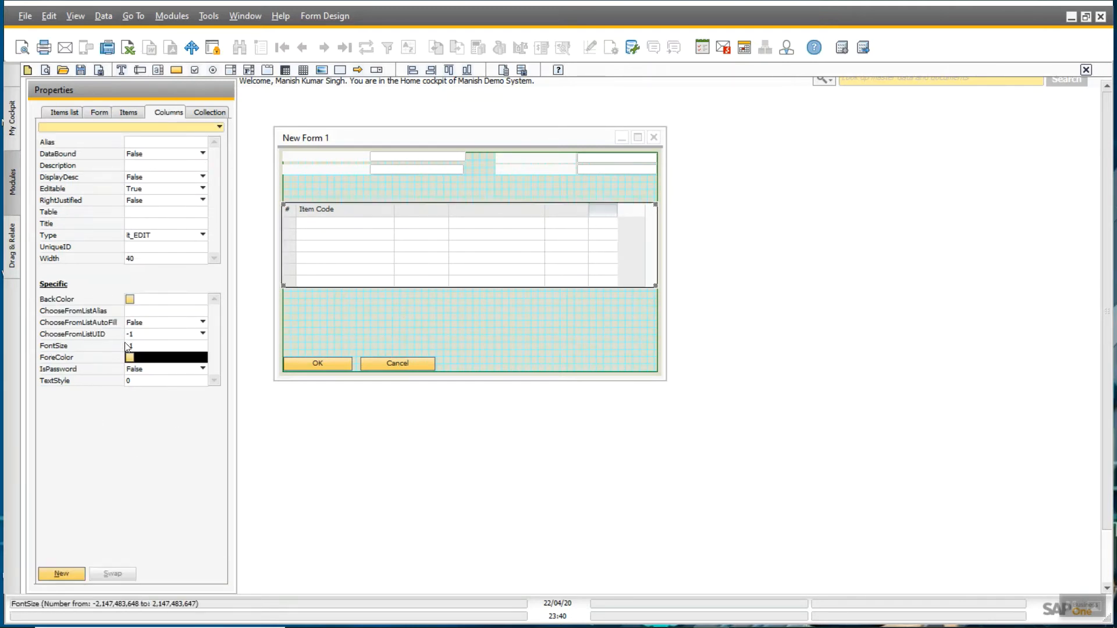
click(153, 257)
text(100)
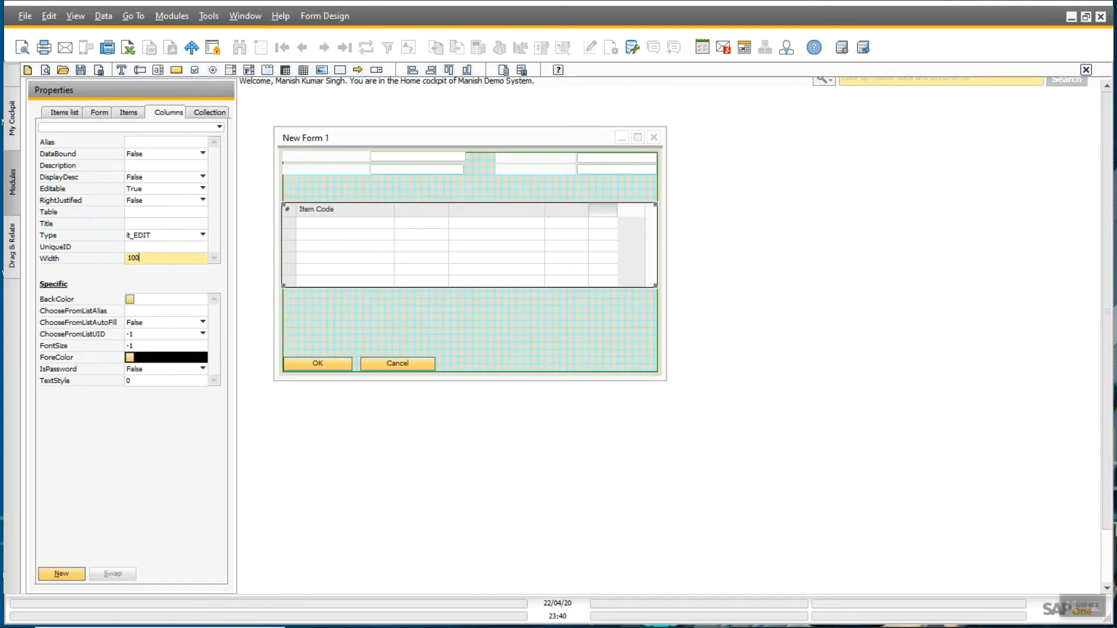
key(Return)
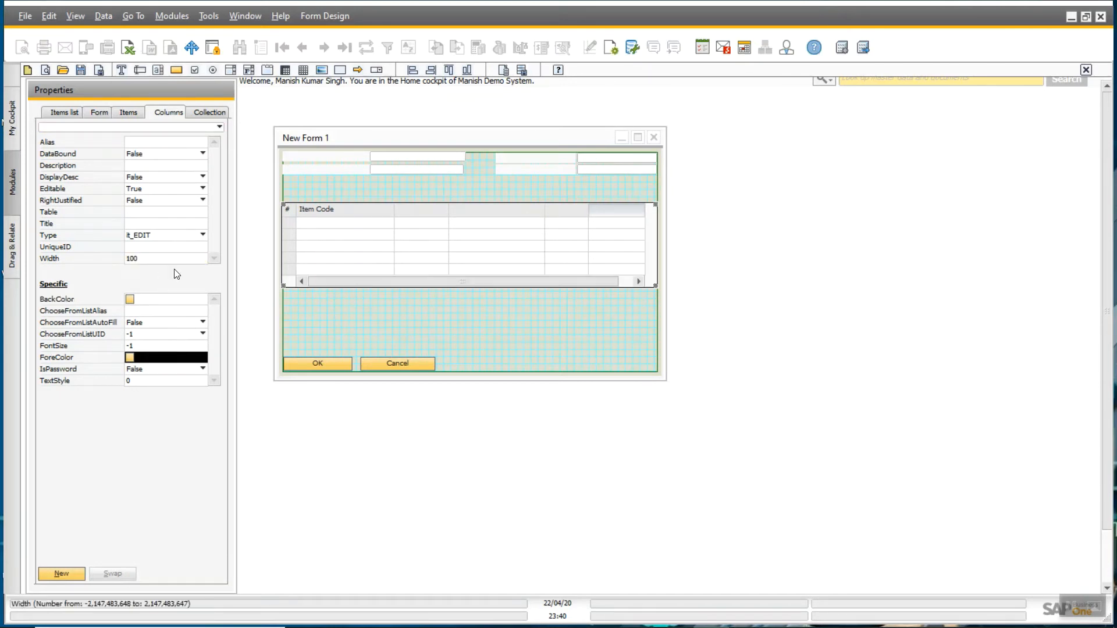
click(428, 287)
- Make the item matrix taller and fine-tune its width and horizontal position
click(422, 285)
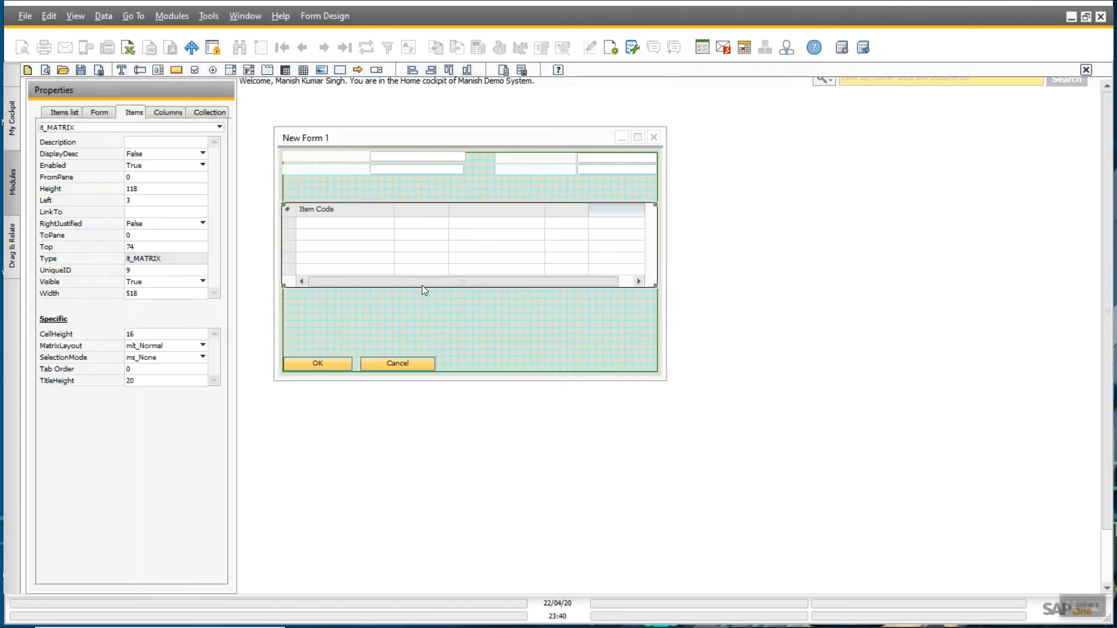
drag(654, 285, 658, 313)
click(655, 286)
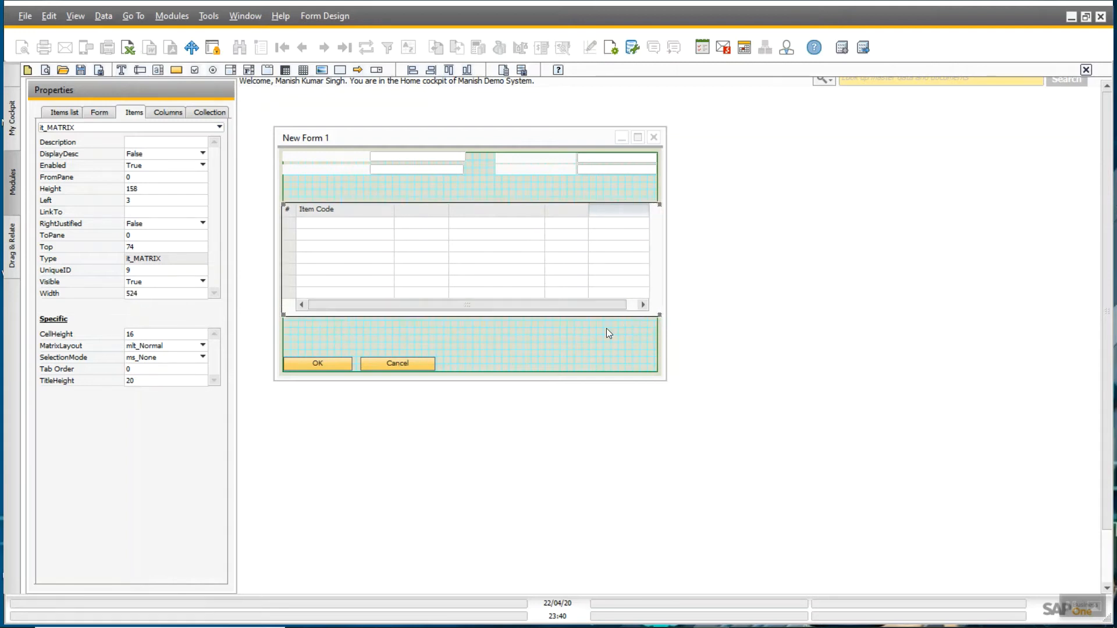
click(454, 267)
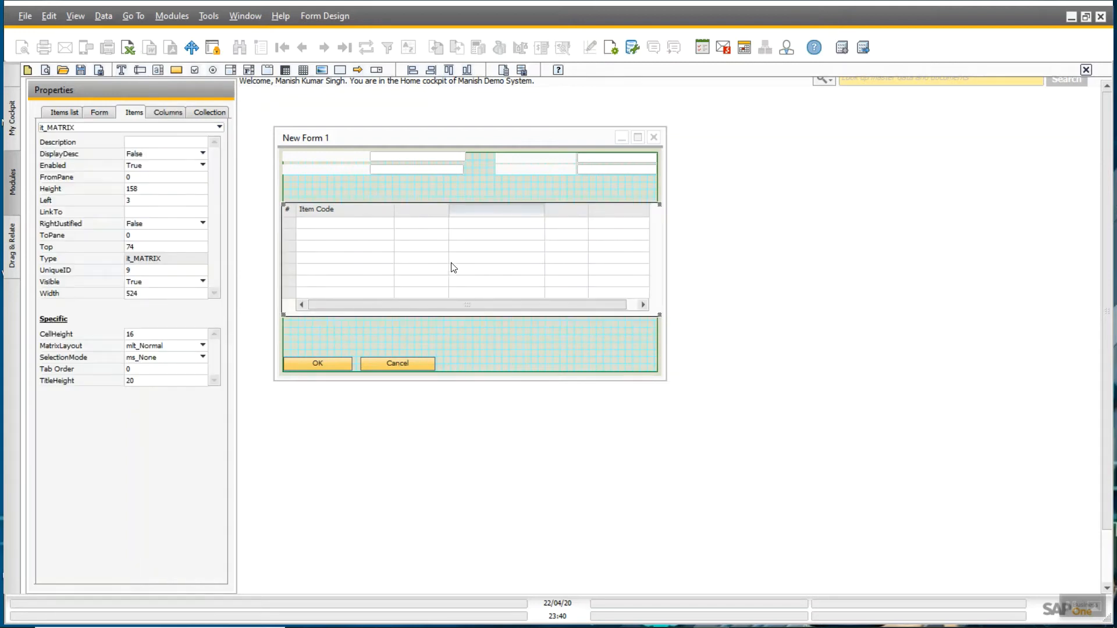
key(shift+Left)
key(shift+Left)
key(shift+Left)
key(shift+Left)
key(shift+Left)
key(Right)
key(Right)
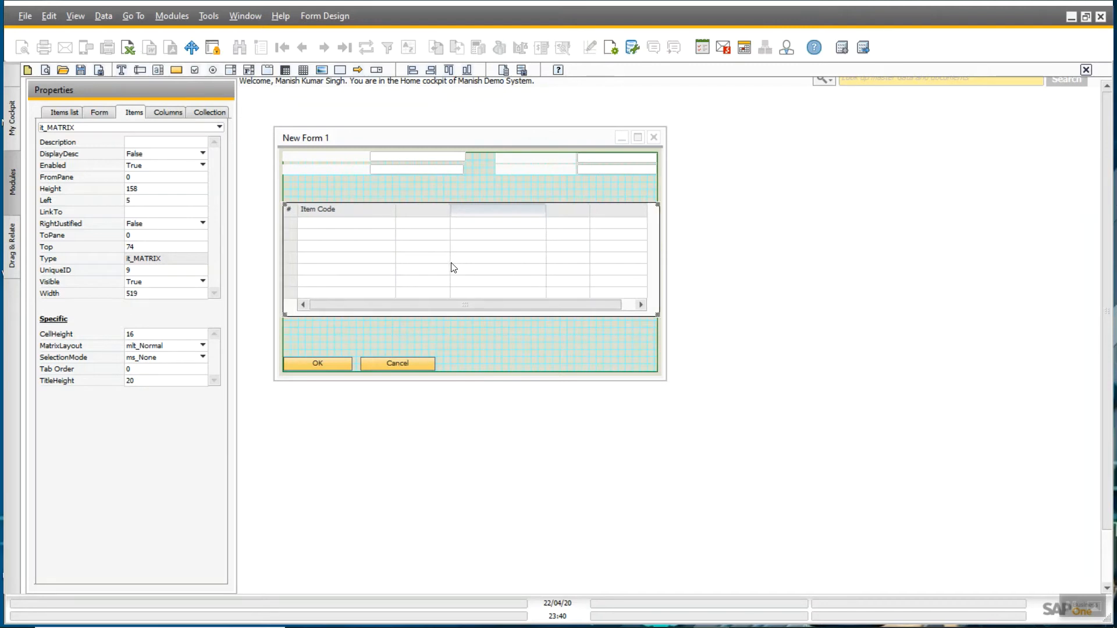
- Set the third column's width to 80 and the second column's to 100
click(397, 209)
click(491, 213)
click(169, 113)
click(144, 257)
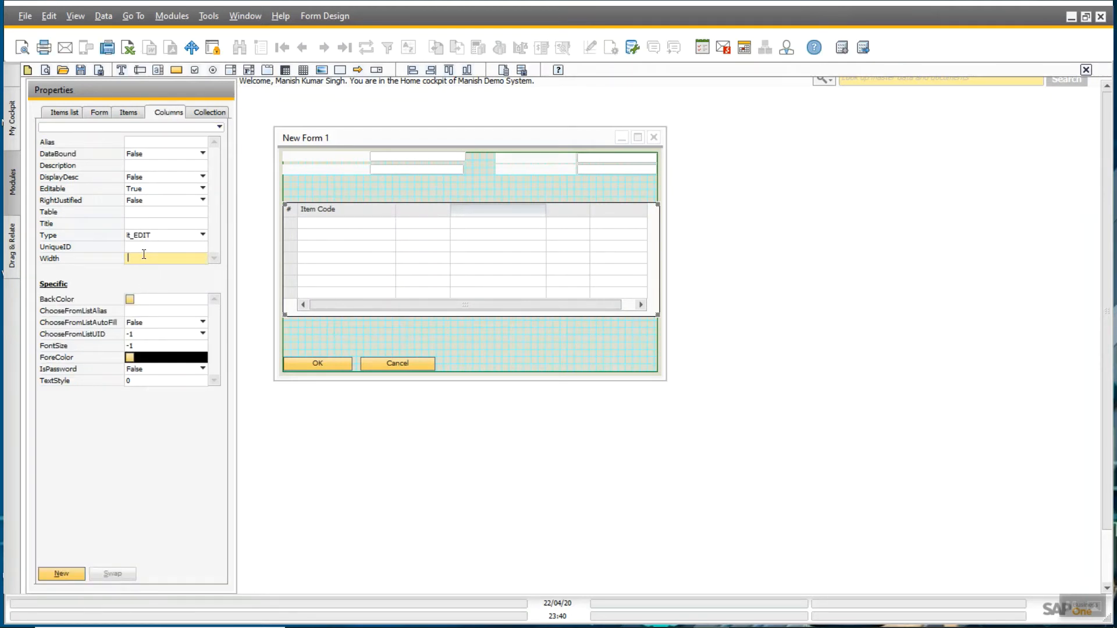
text(80)
key(Return)
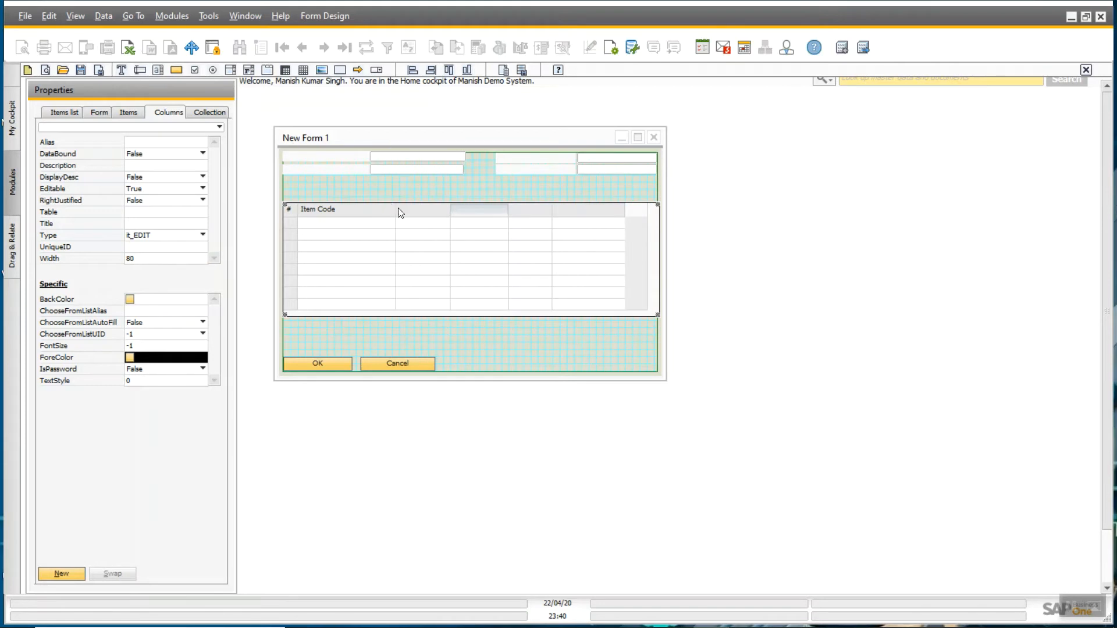
click(400, 213)
double_click(153, 258)
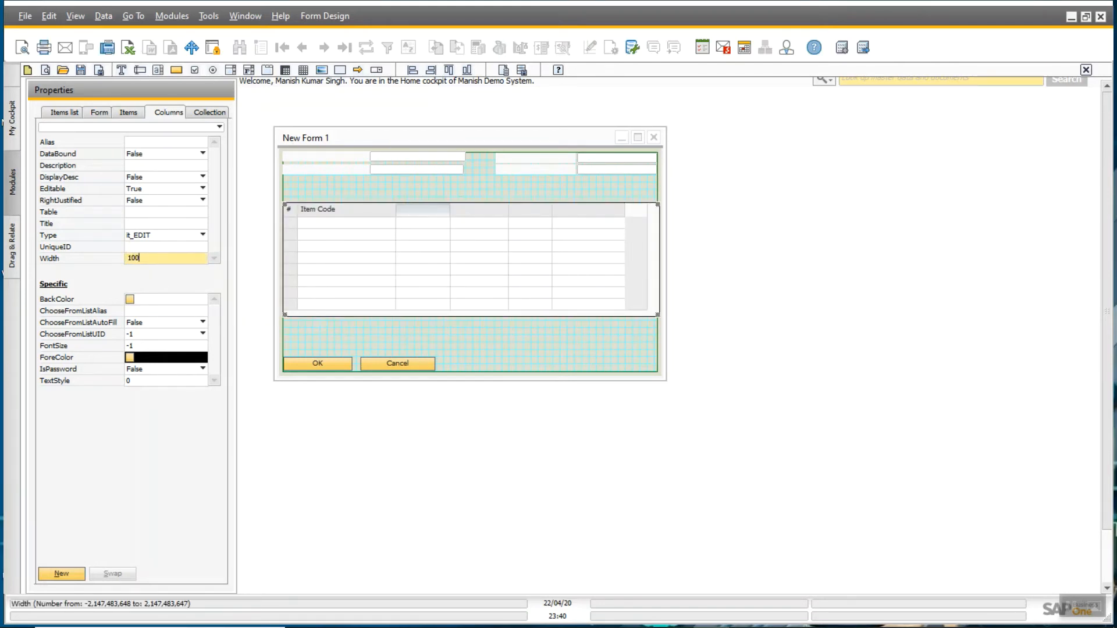
key(Return)
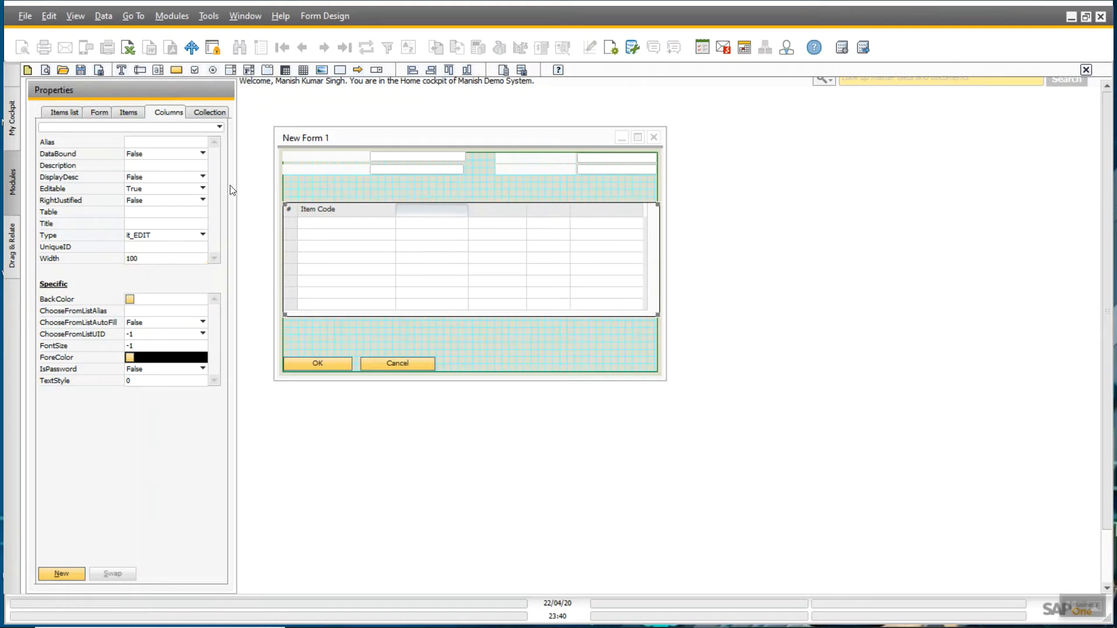
- Set the Item Code column width to 100 and the fourth column to 101
click(305, 208)
click(135, 260)
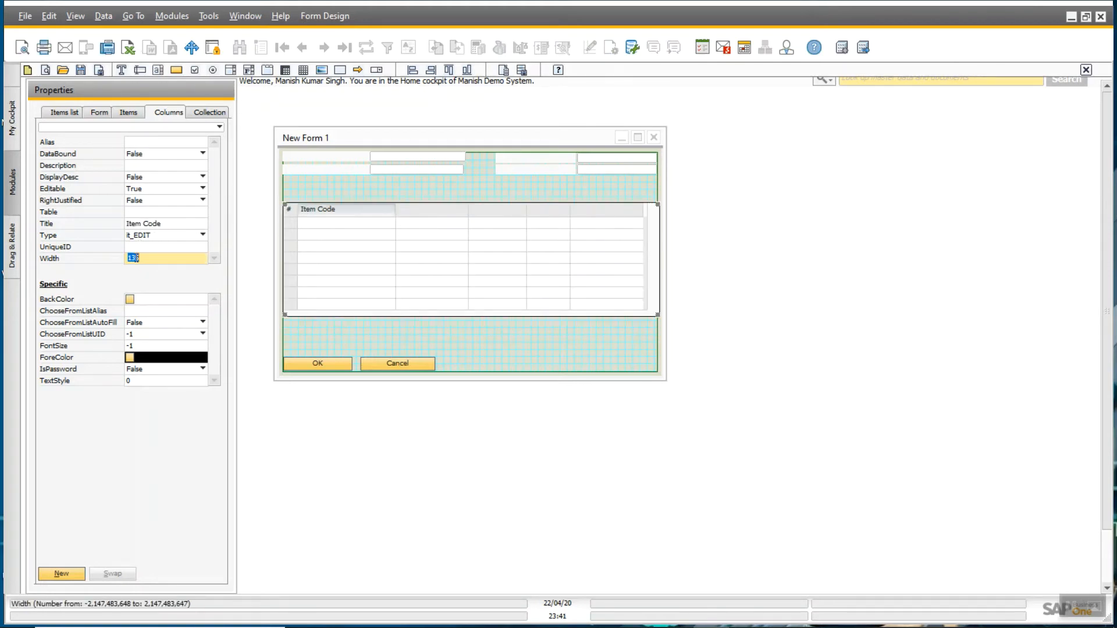
key(BackSpace)
text(100)
key(Return)
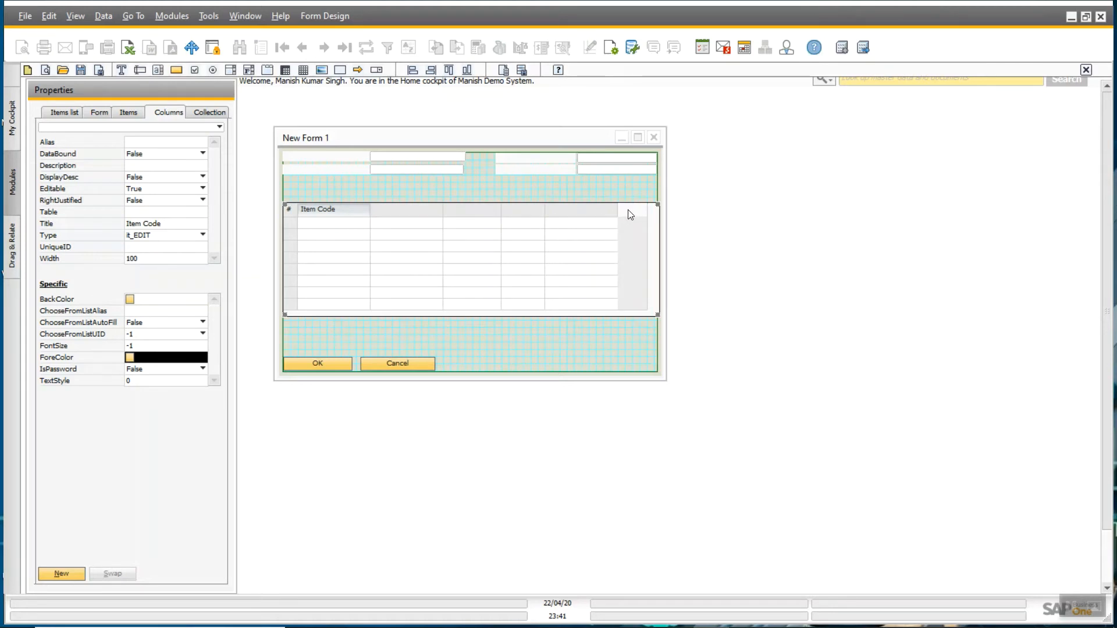
click(522, 209)
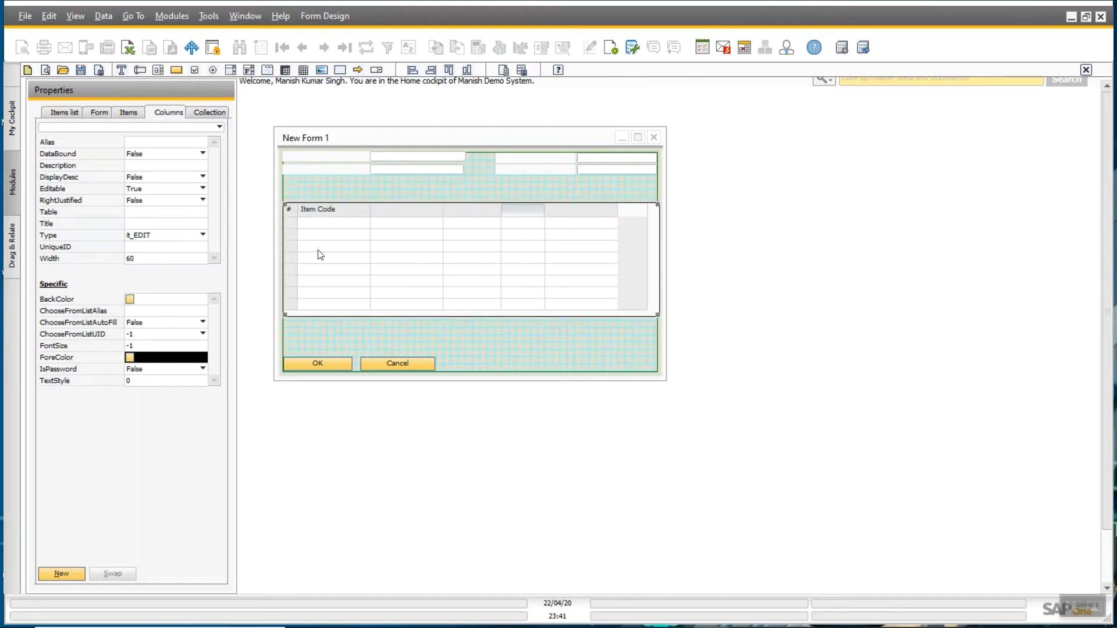
double_click(144, 259)
text(101)
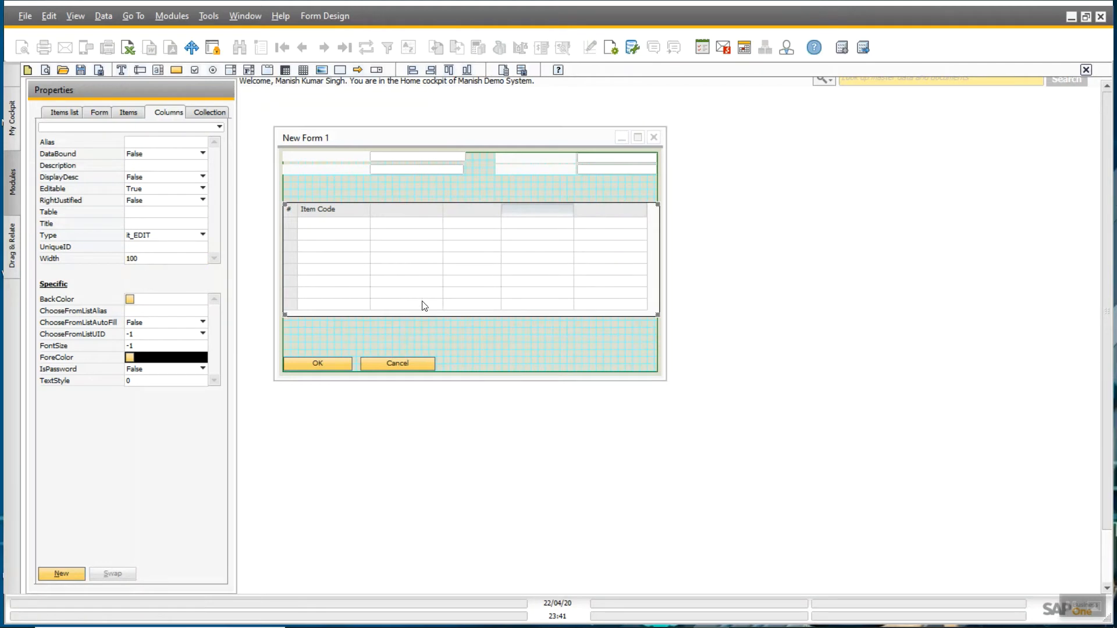
click(557, 346)
- Drag the item matrix slightly higher on the form, to top 68
click(570, 284)
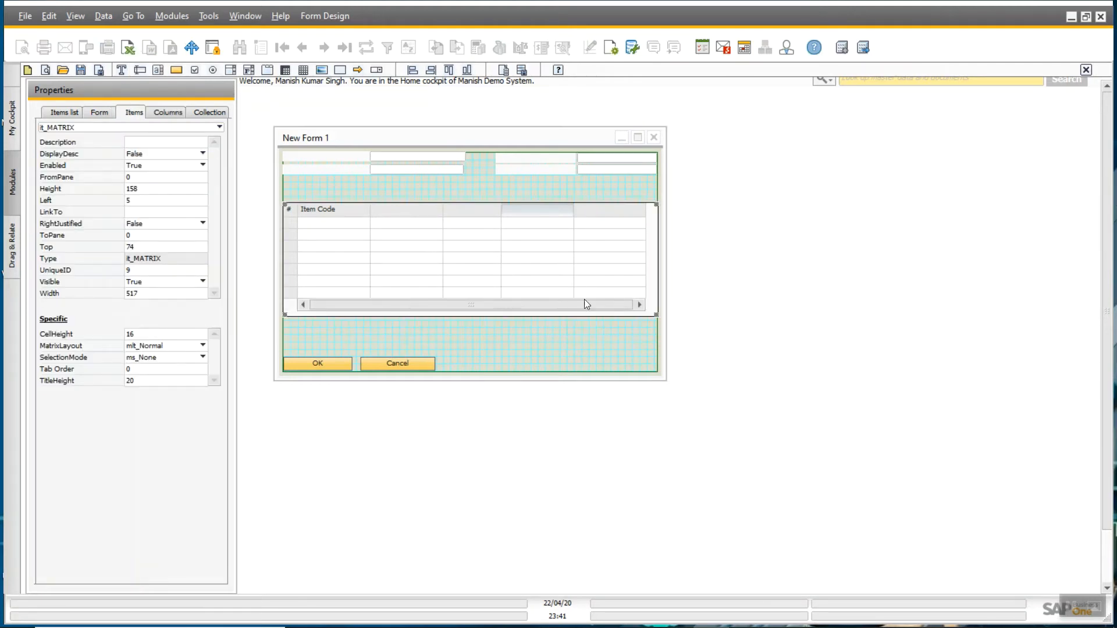
click(582, 330)
click(401, 208)
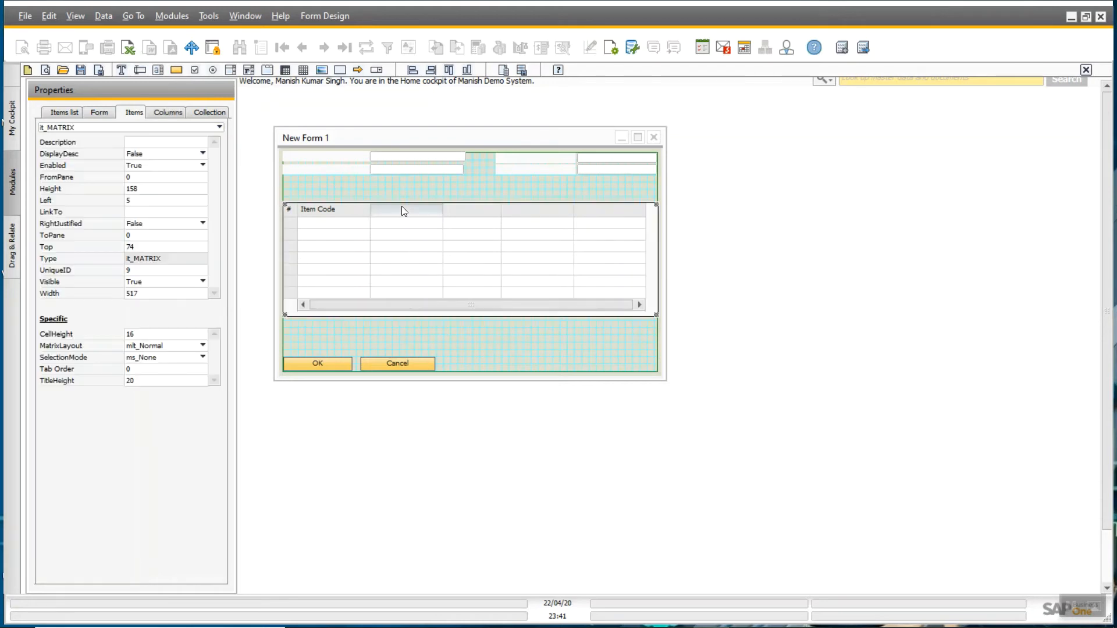
drag(402, 206, 482, 176)
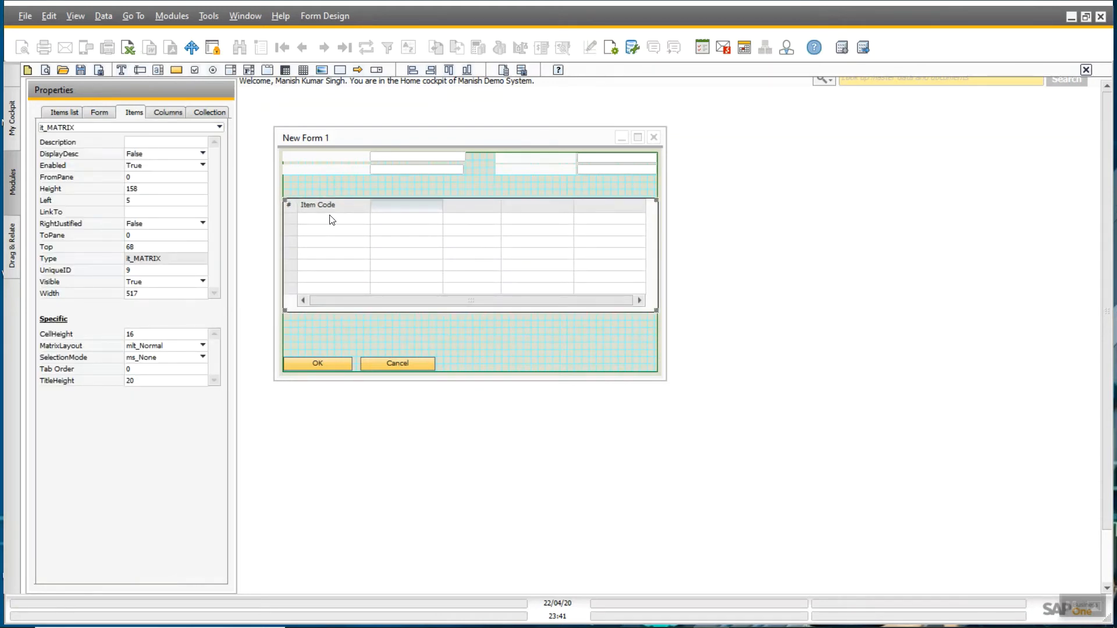
click(142, 68)
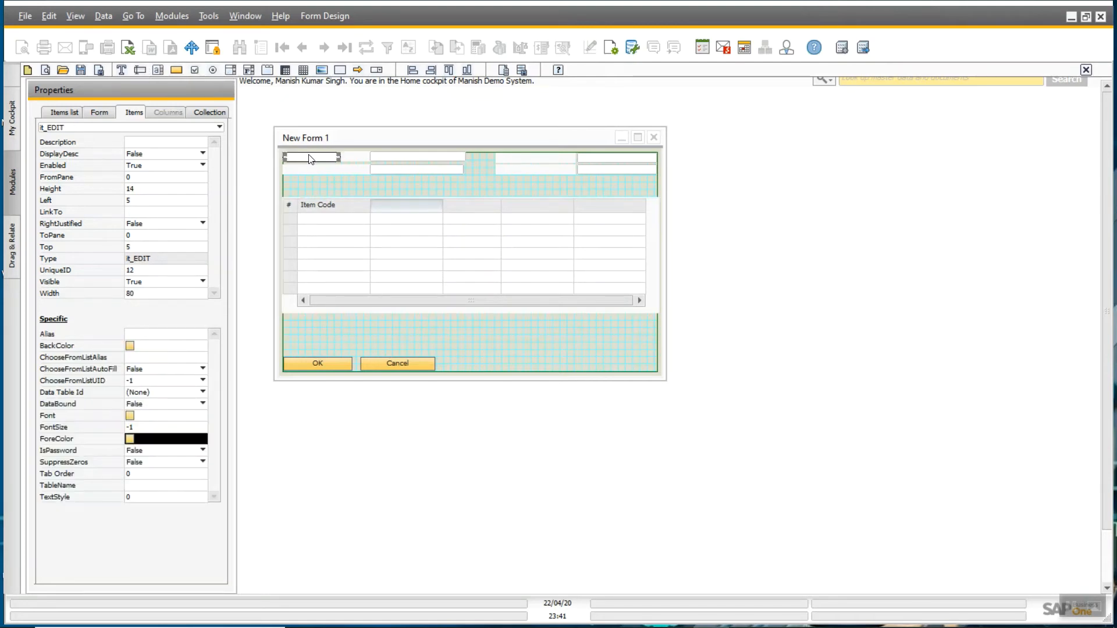
- Place an enlarged Edit Text field just below the item matrix
drag(310, 159, 520, 347)
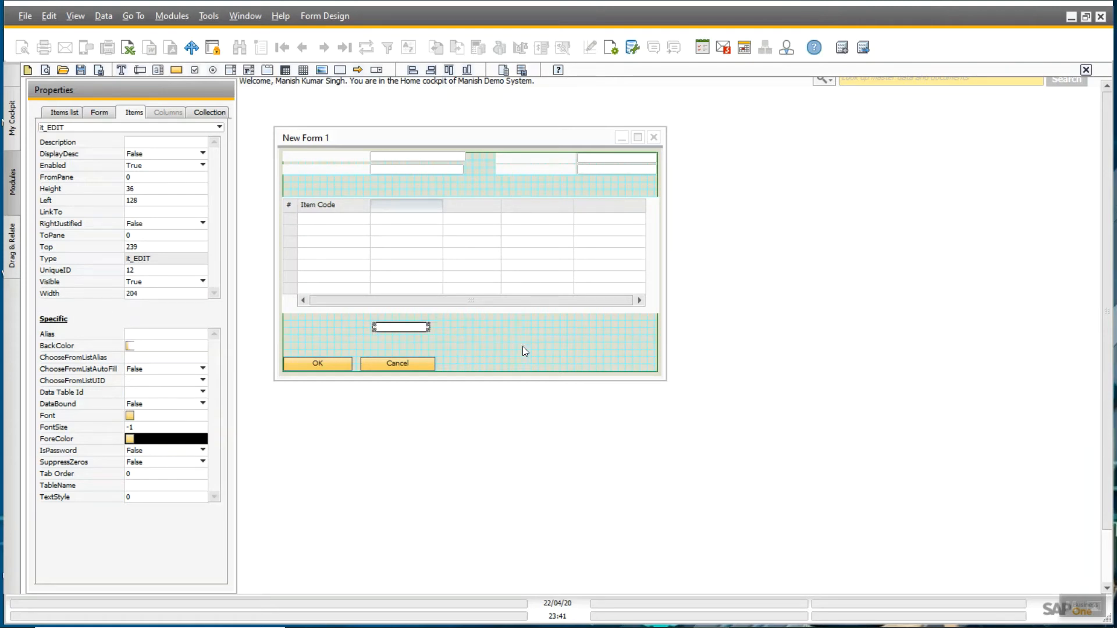
click(389, 328)
key(Up)
key(Up)
key(Left)
key(Left)
key(Left)
key(Left)
key(Left)
key(Left)
key(Left)
key(Left)
key(Left)
key(Left)
key(Left)
key(Left)
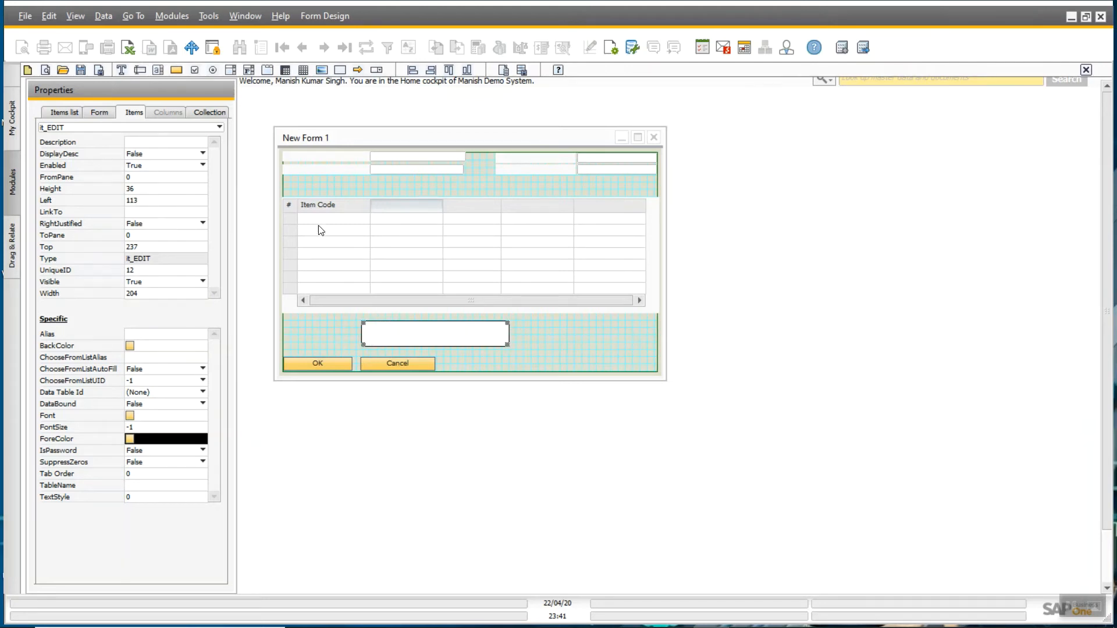
- Add a Static Text label to the left of the new text field
click(123, 70)
drag(304, 160, 302, 345)
click(377, 335)
click(323, 345)
drag(338, 344, 361, 348)
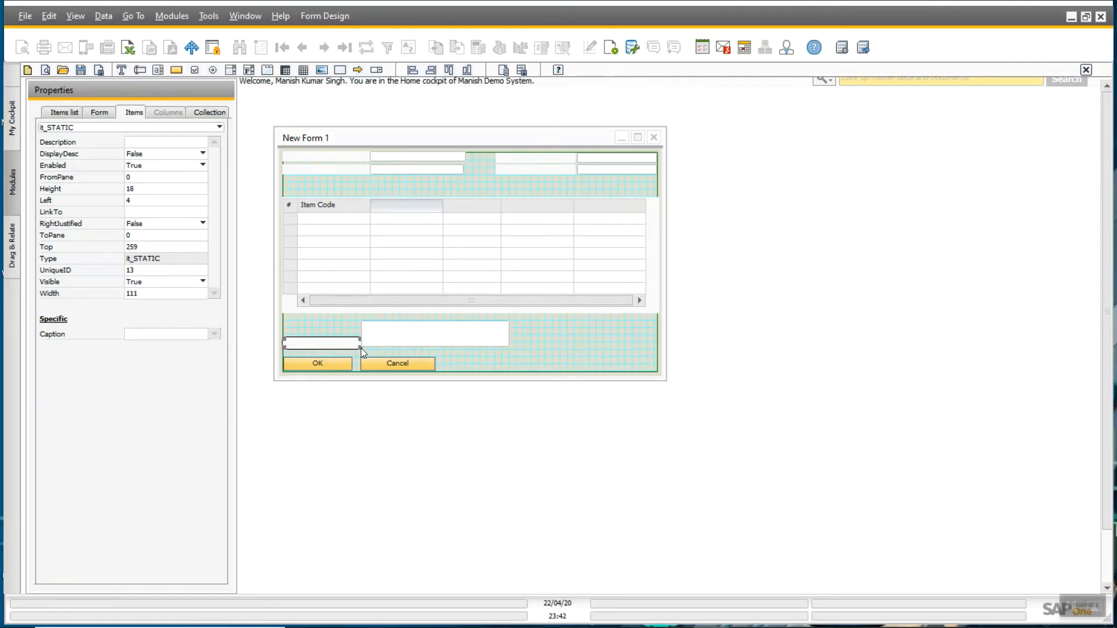
key(ctrl+z)
key(shift+Right)
key(shift+Right)
key(shift+Right)
key(shift+Right)
key(shift+Right)
key(shift+Right)
click(373, 342)
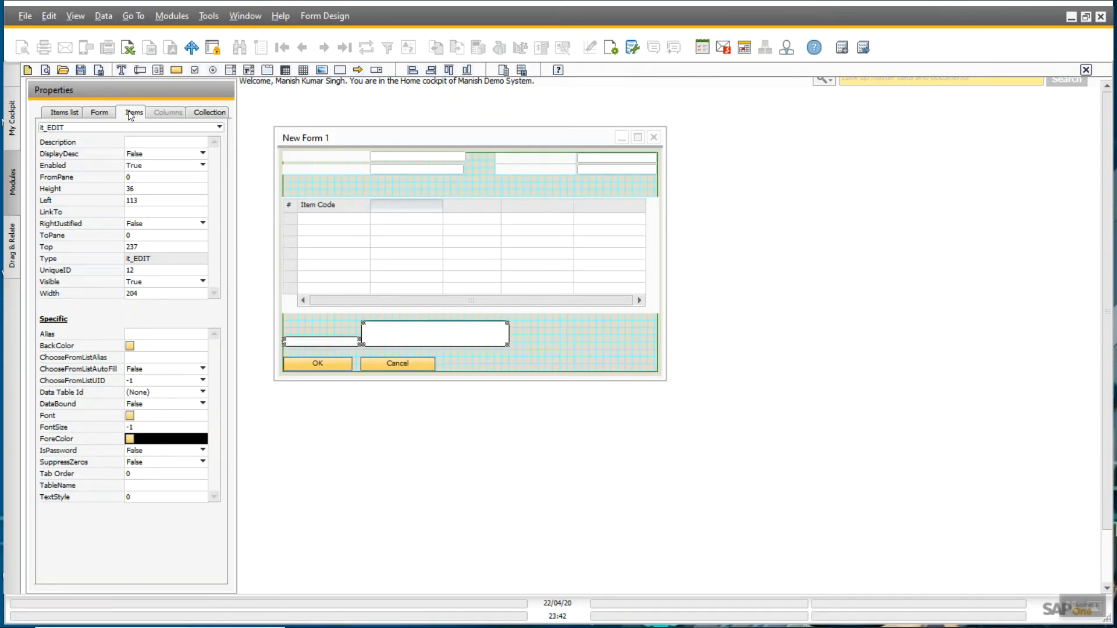
- Set the label's Caption to 'Remarks'
click(305, 344)
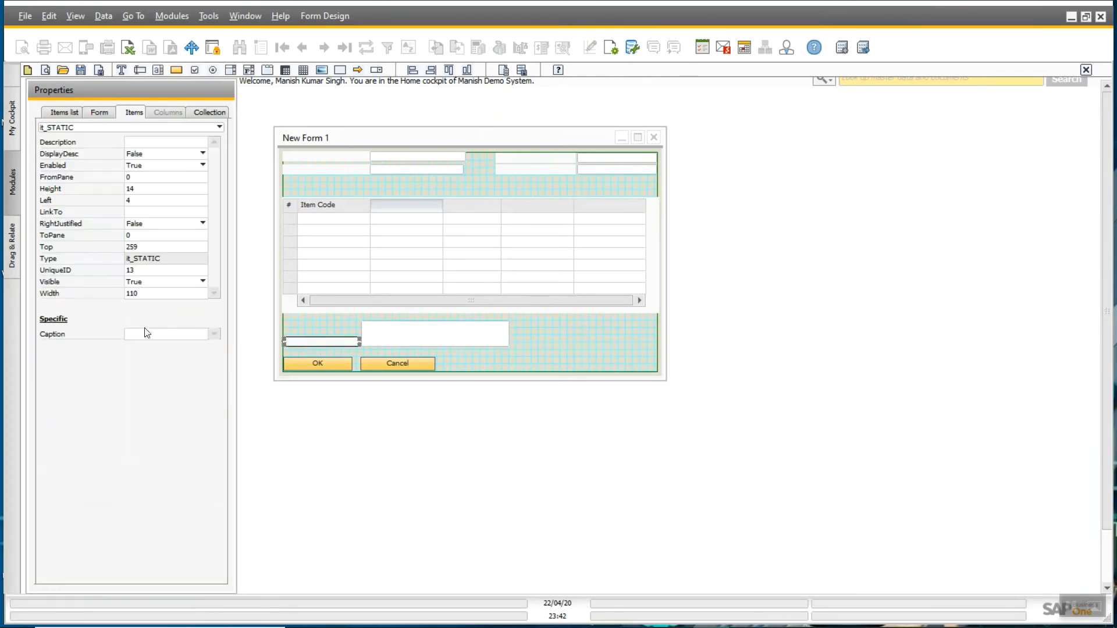
click(148, 333)
text(Remar)
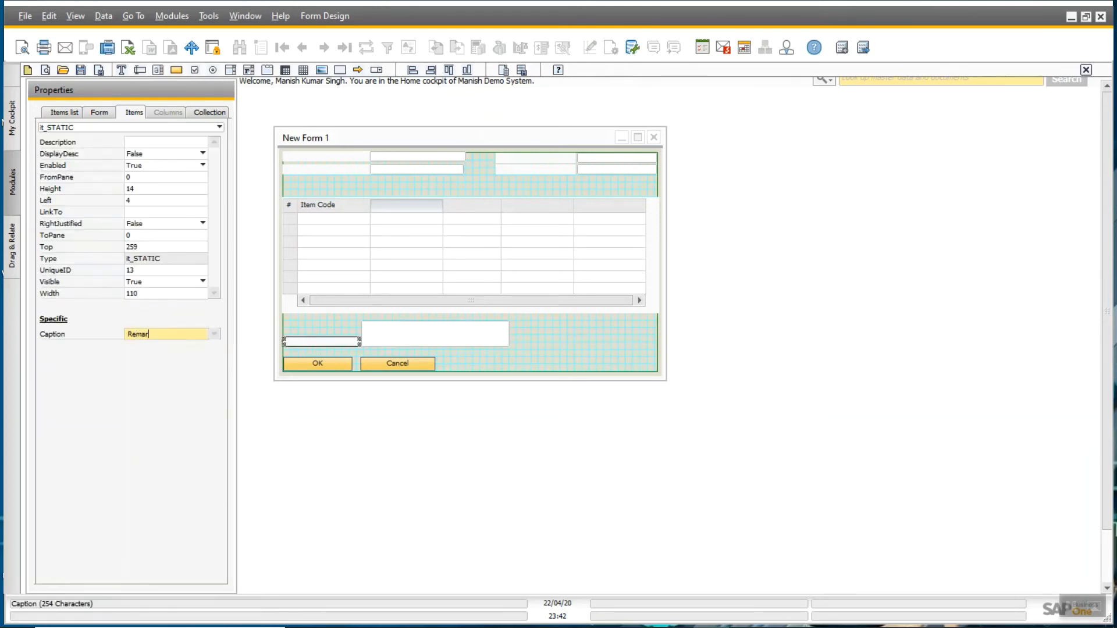
text(ks)
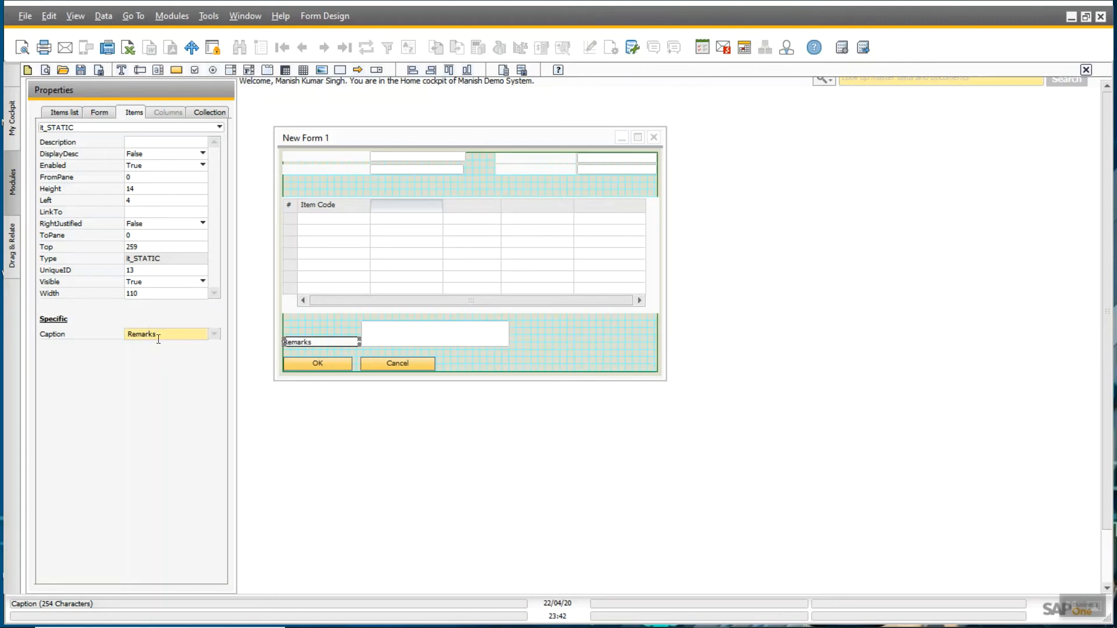
click(340, 308)
click(377, 340)
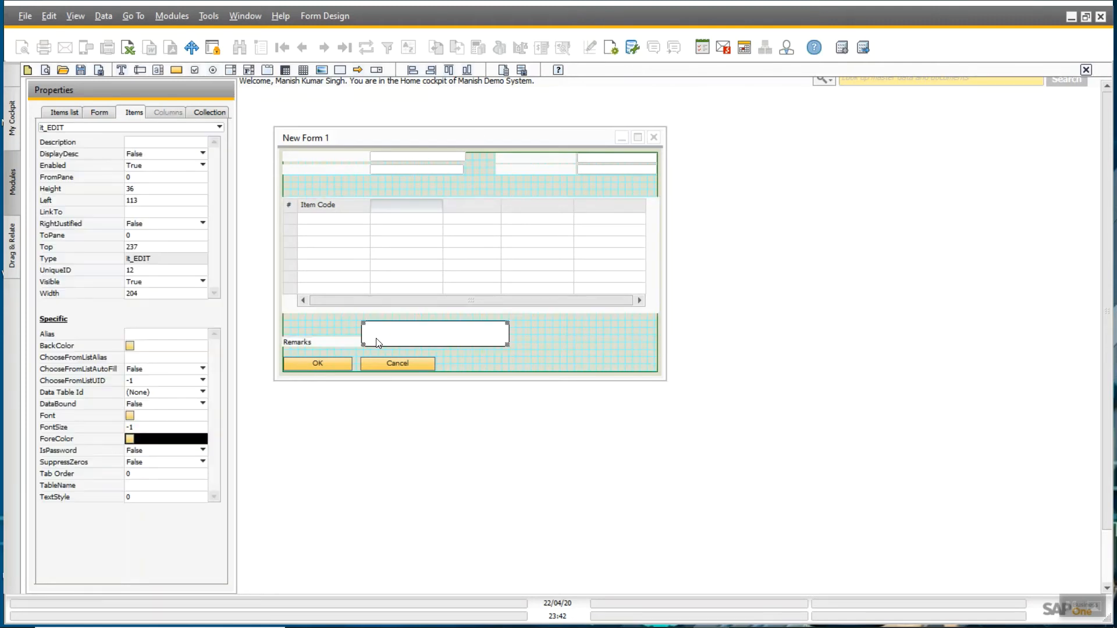
click(356, 338)
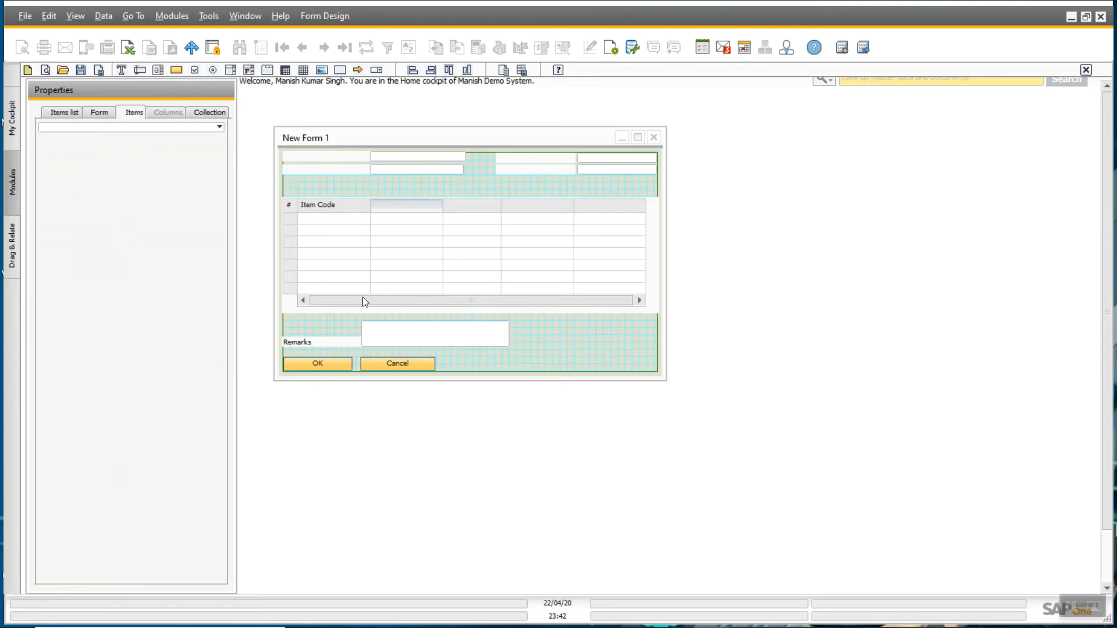
- Caption the top-left header label 'CardCode' and give it the ID etCrdCod
click(326, 159)
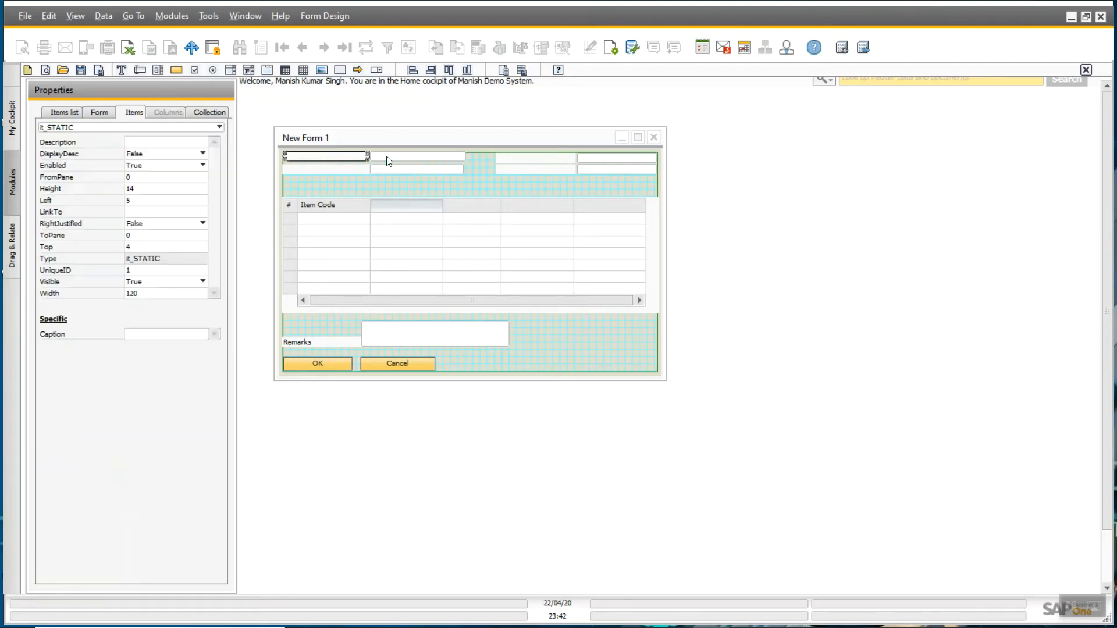
click(147, 334)
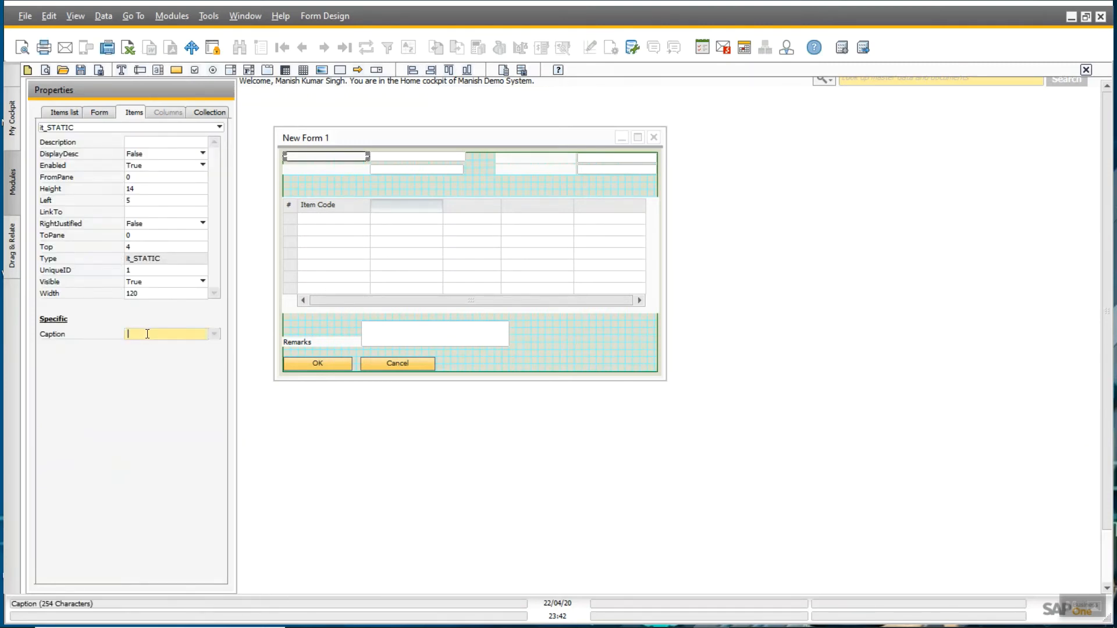
text(CardCode)
key(Return)
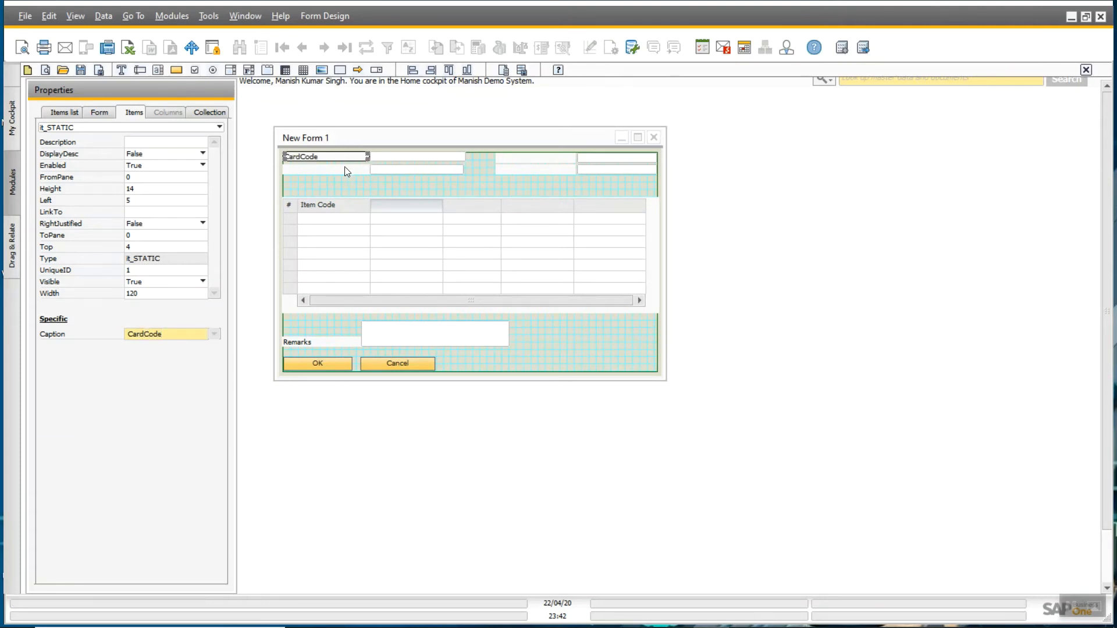
click(142, 271)
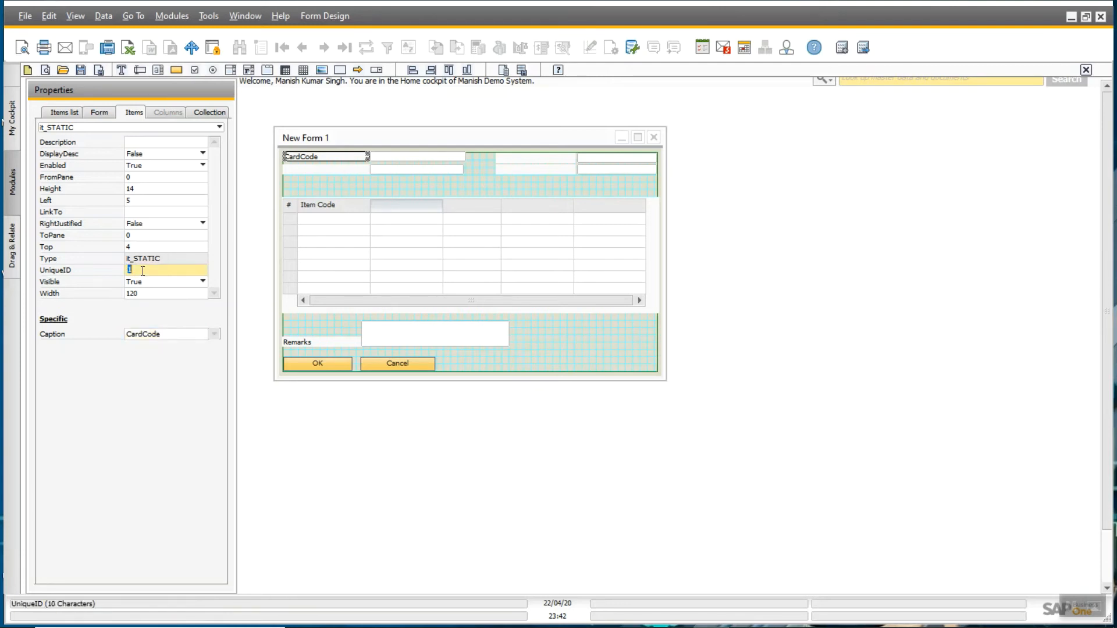
text(etCrdCod)
double_click(143, 269)
key(ctrl+c)
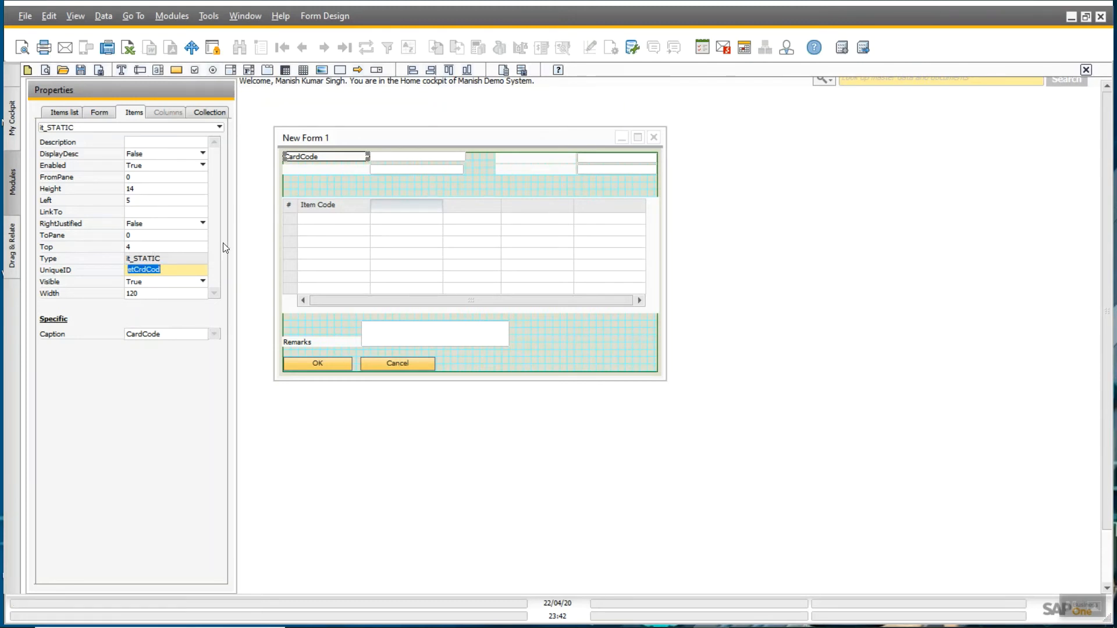
- Give the adjacent field ID etCrdCod, link the CardCode label to it, and rename the label stCrdCod
click(402, 156)
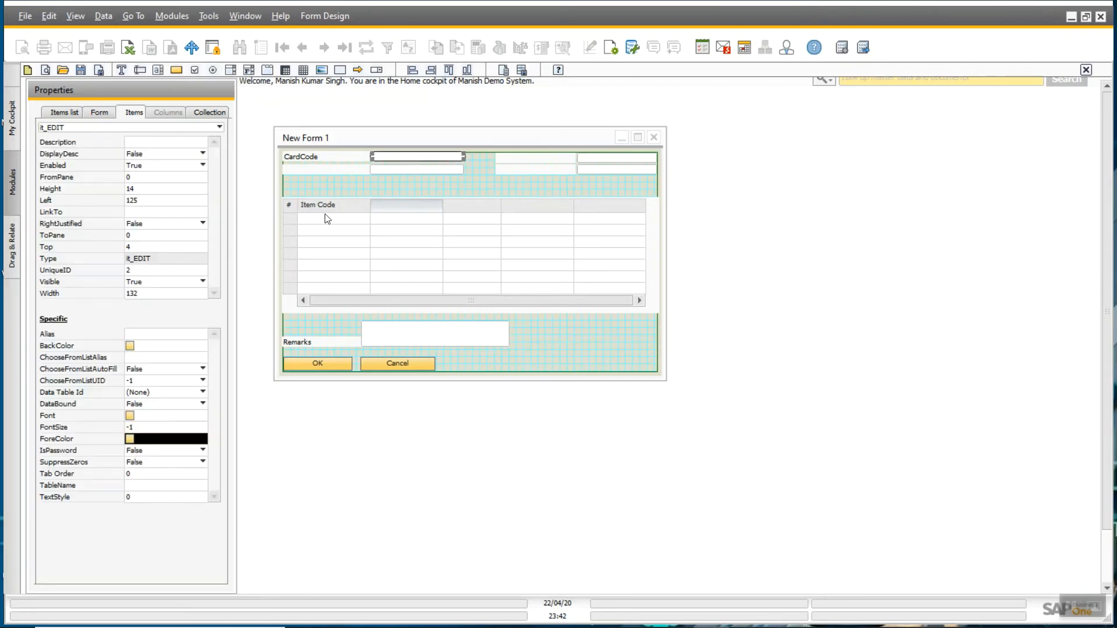
double_click(147, 270)
key(BackSpace)
key(ctrl+v)
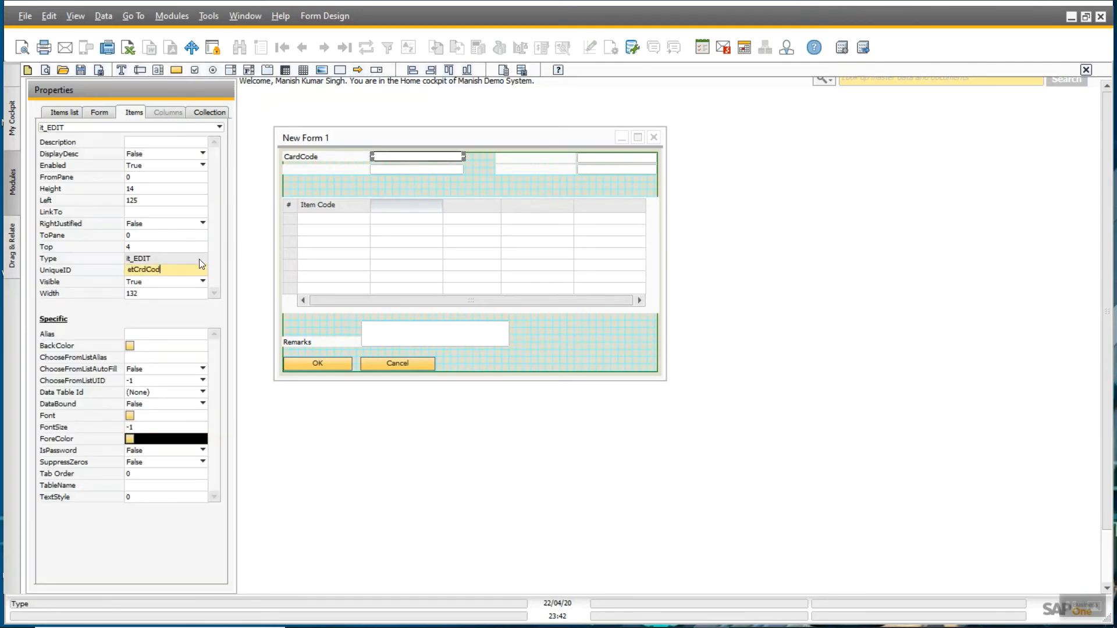
click(323, 160)
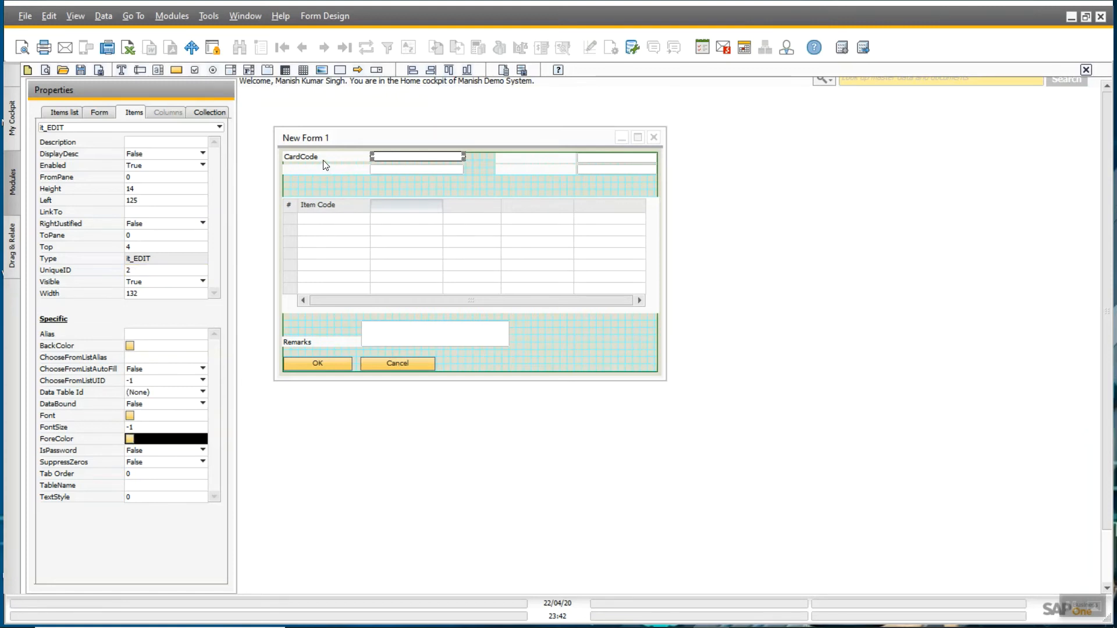
click(143, 212)
key(ctrl+v)
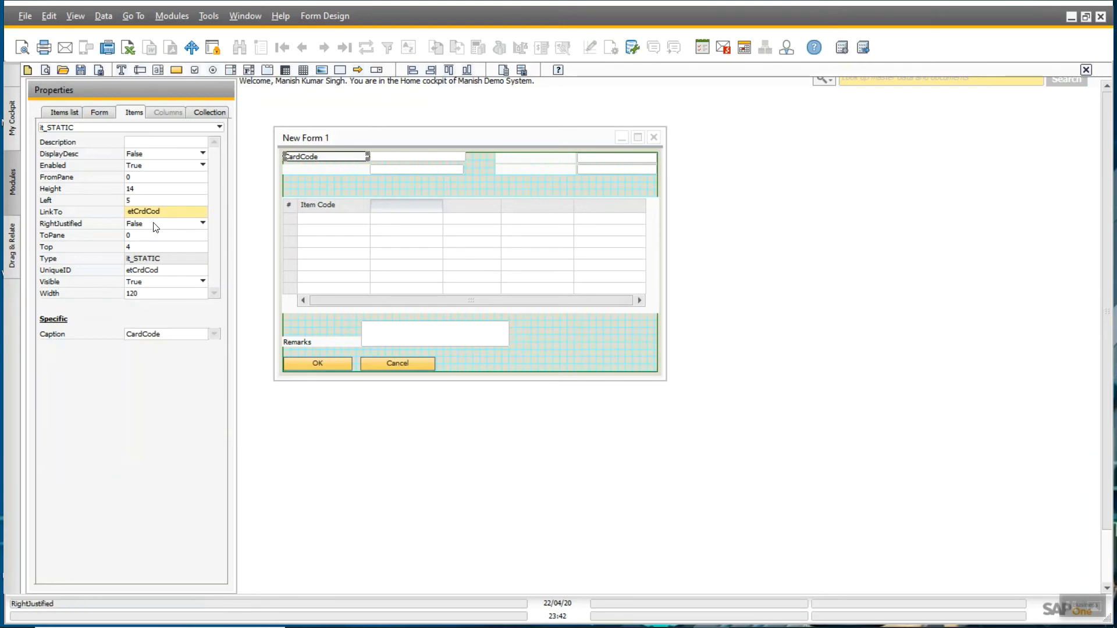
double_click(136, 271)
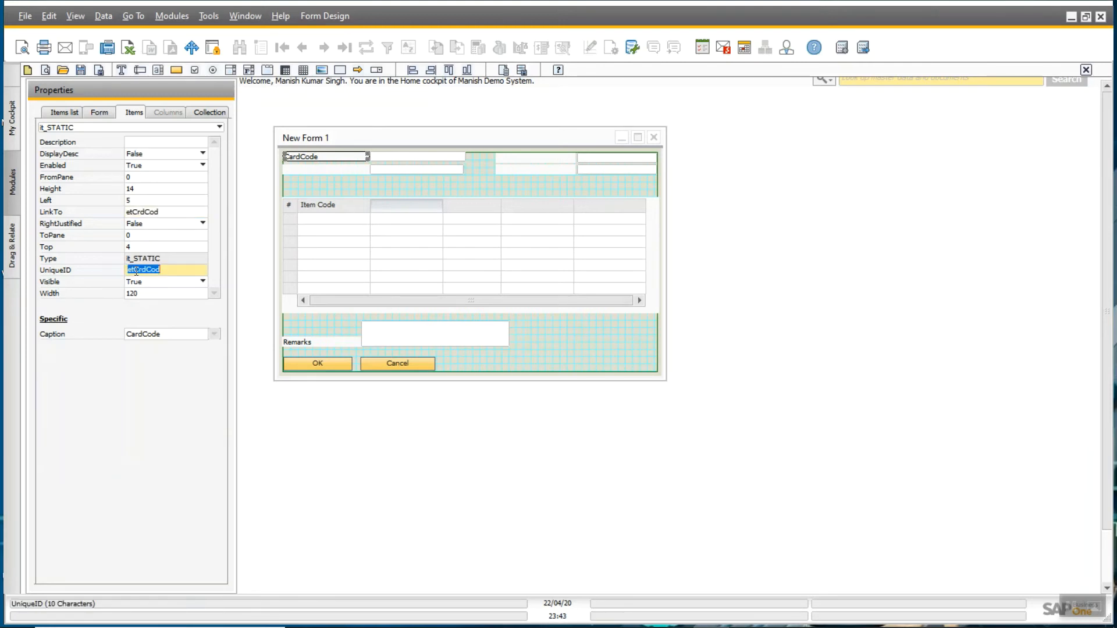
key(Left)
key(Delete)
text(s)
- Give the customer name field ID etCrdNam and link its label, with ID stCrdNam, to it
click(387, 171)
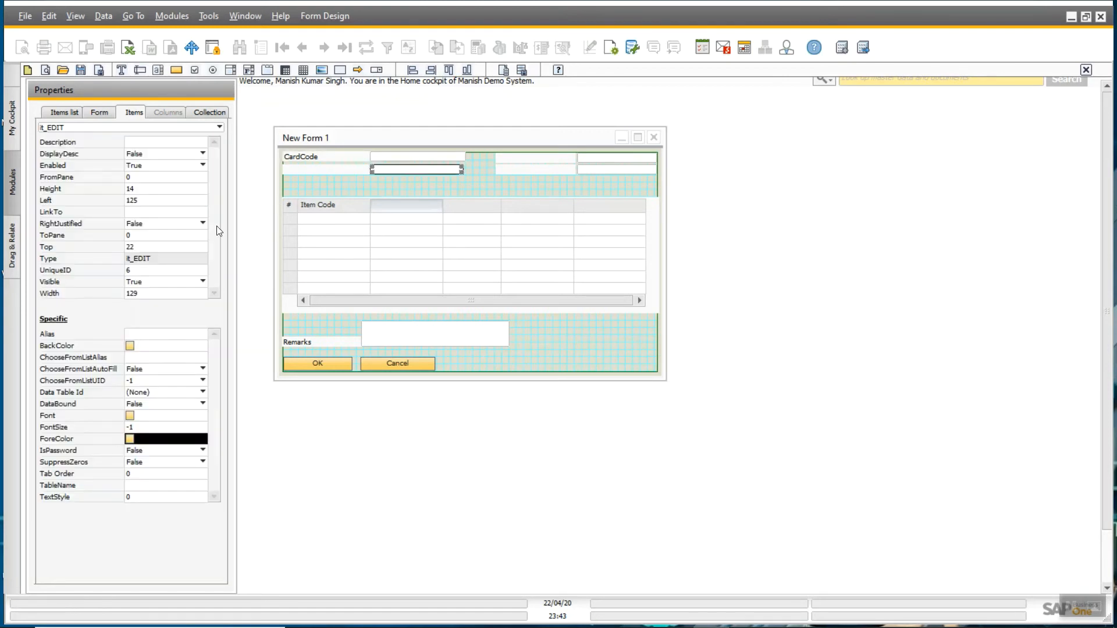
click(130, 271)
text(et)
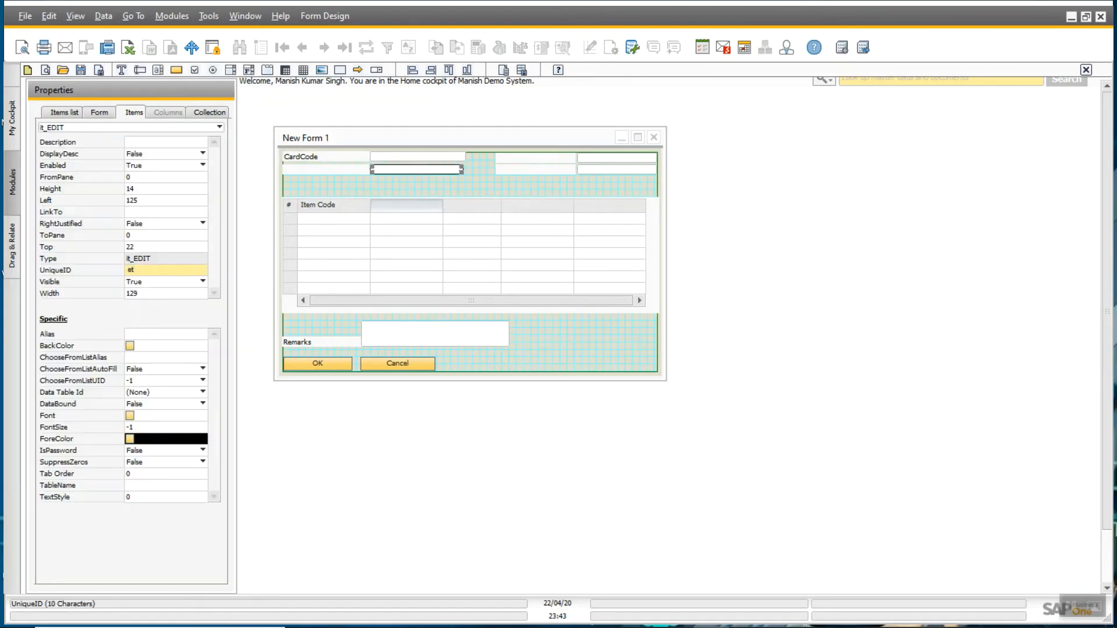
text(CrdNam)
double_click(131, 273)
key(ctrl+c)
click(326, 170)
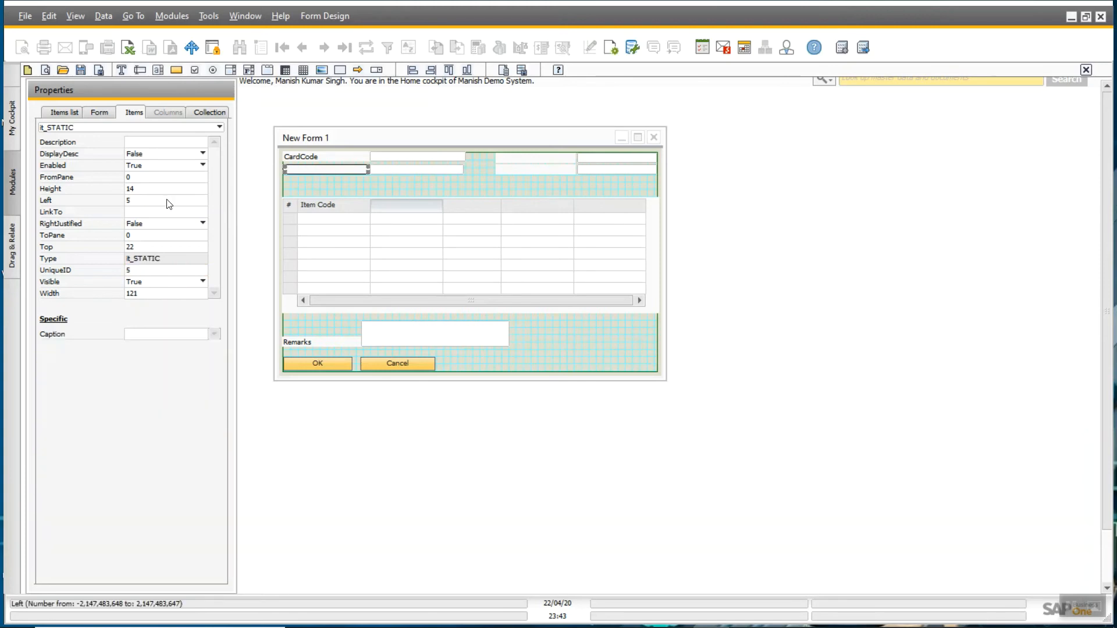
click(137, 212)
key(ctrl+v)
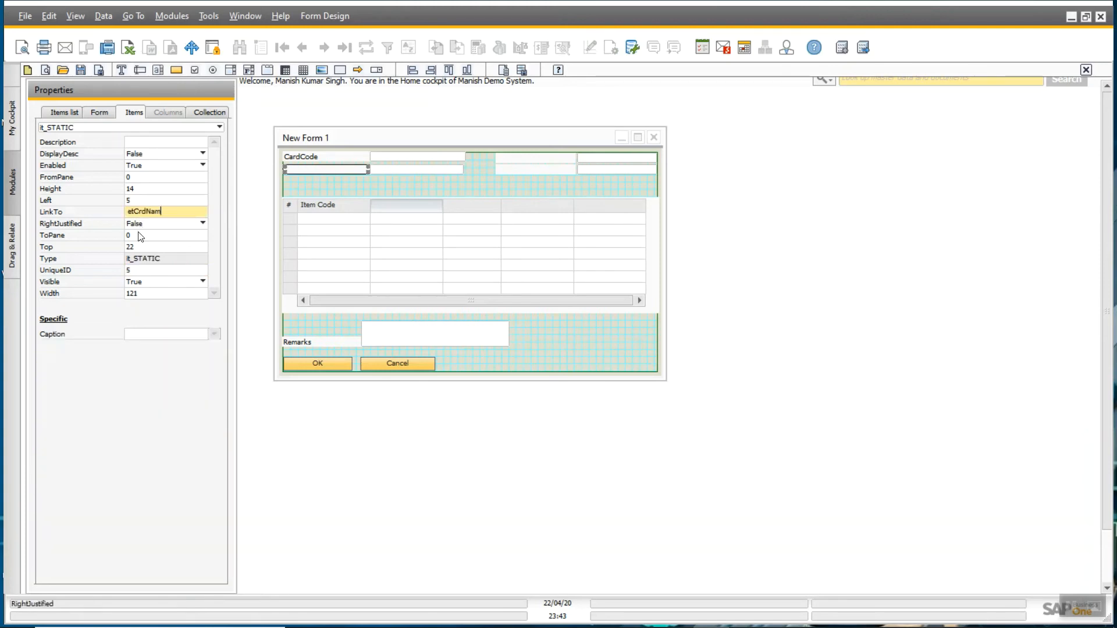
double_click(138, 269)
key(ctrl+v)
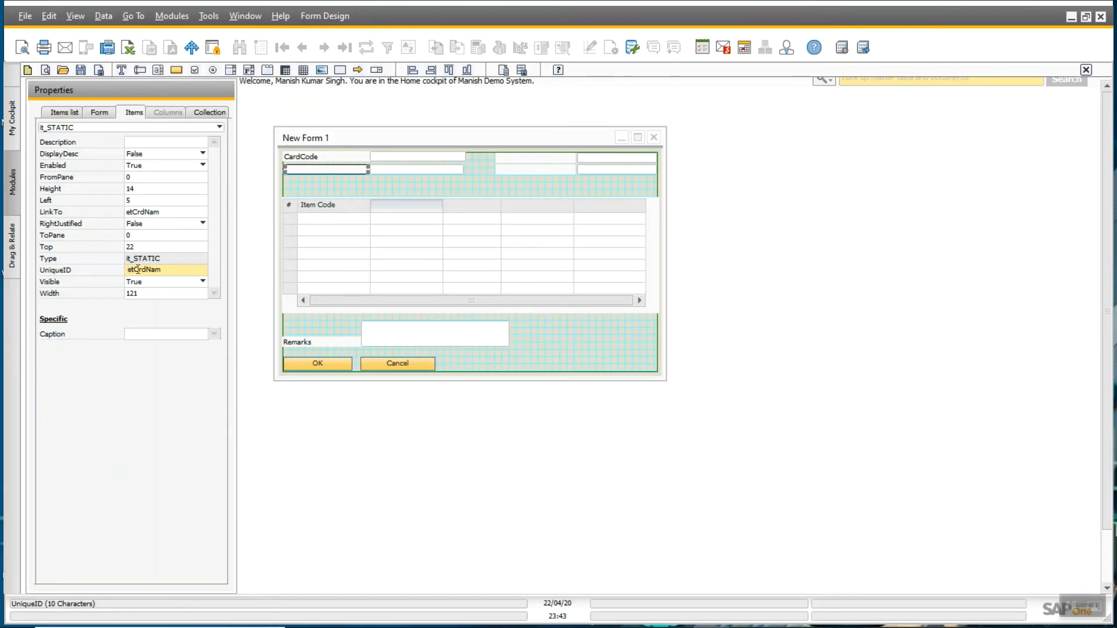
click(131, 269)
key(BackSpace)
text(s)
click(402, 180)
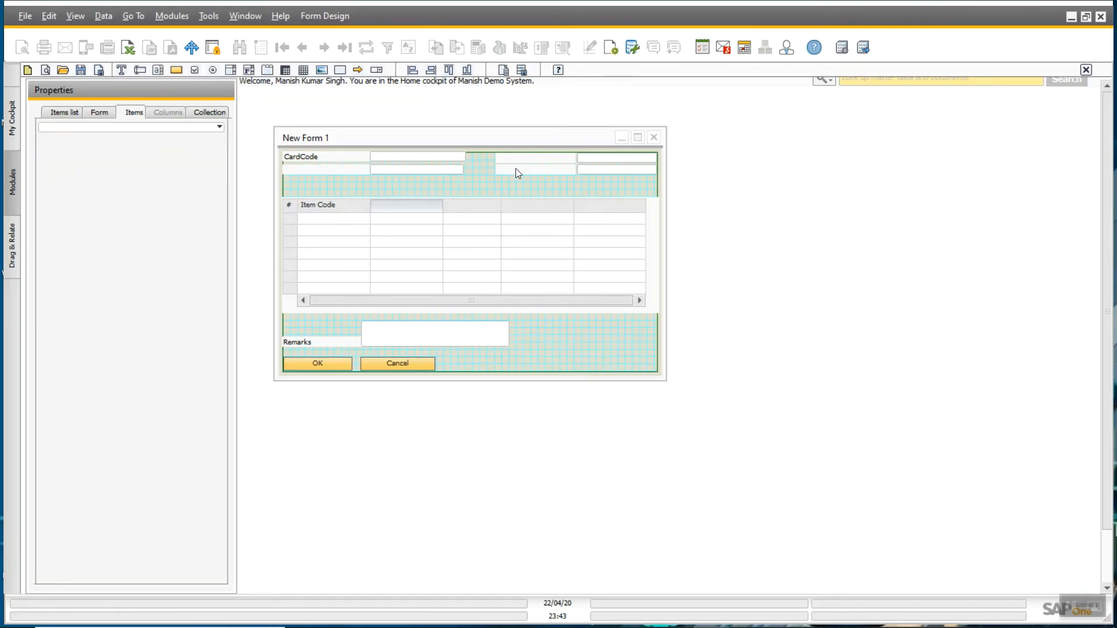
- Give the document number field ID etDocNum and link its label, with ID stDocNum, to it
click(591, 159)
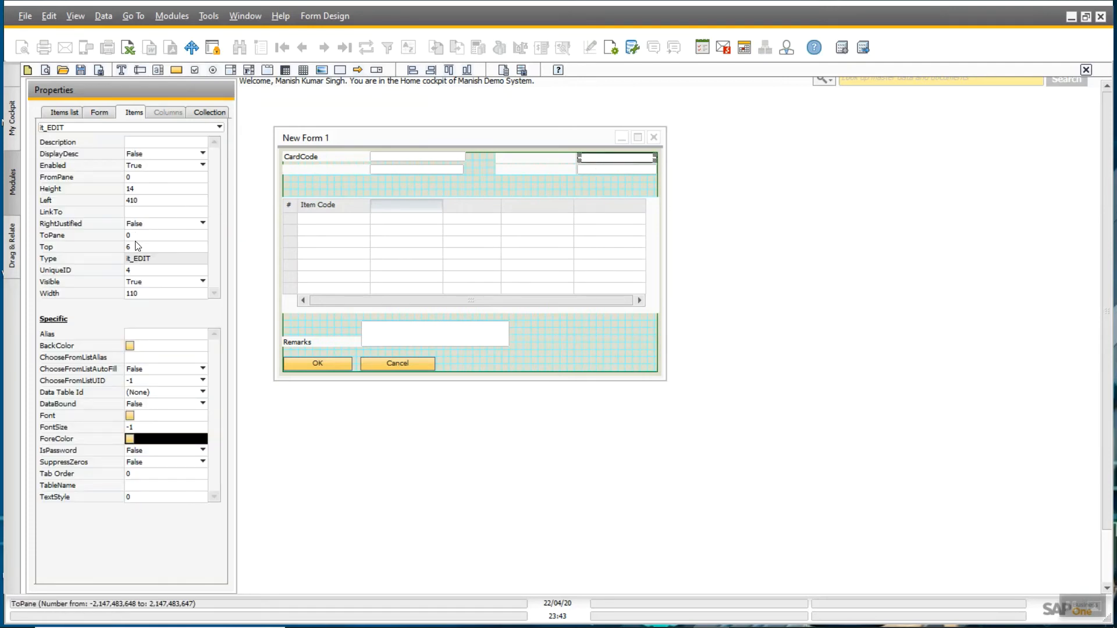
click(128, 271)
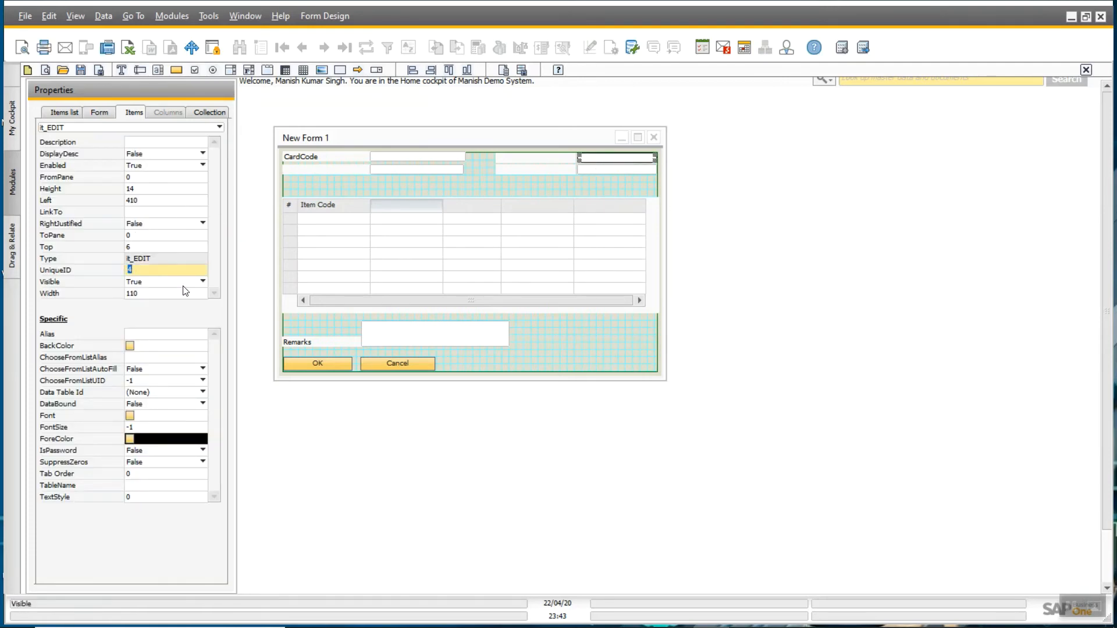
text(etDocNum)
key(Tab)
key(ctrl+c)
click(563, 167)
click(146, 213)
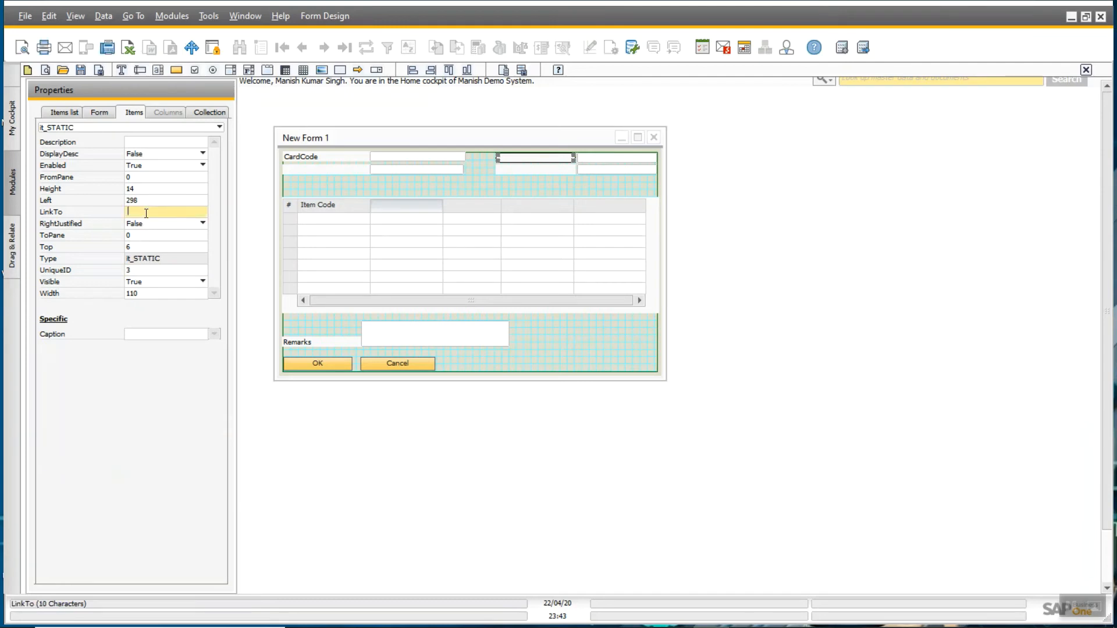
key(ctrl+v)
click(137, 270)
key(ctrl+v)
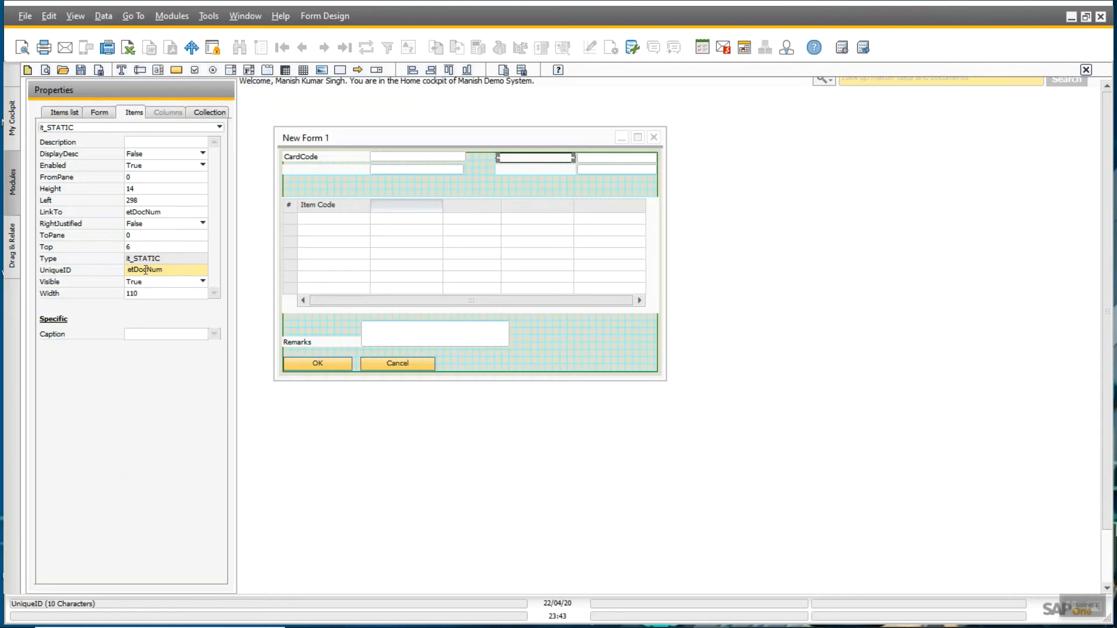
key(Delete)
text(s)
- Give the document date field ID etDocDate and link its label to it, adjusting the label's ID
click(599, 170)
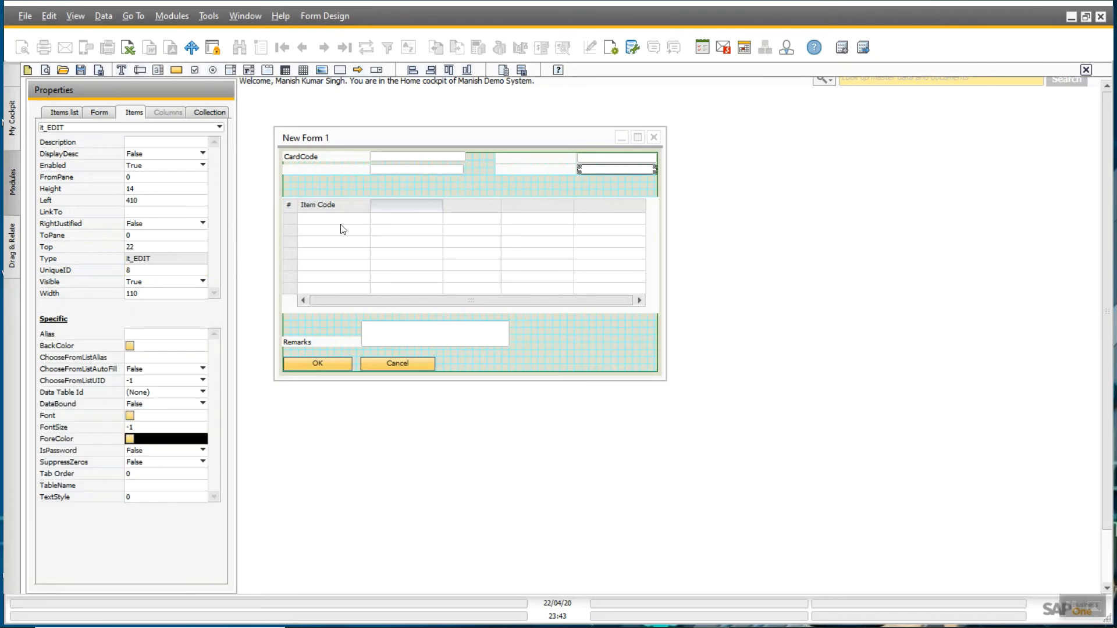
click(142, 271)
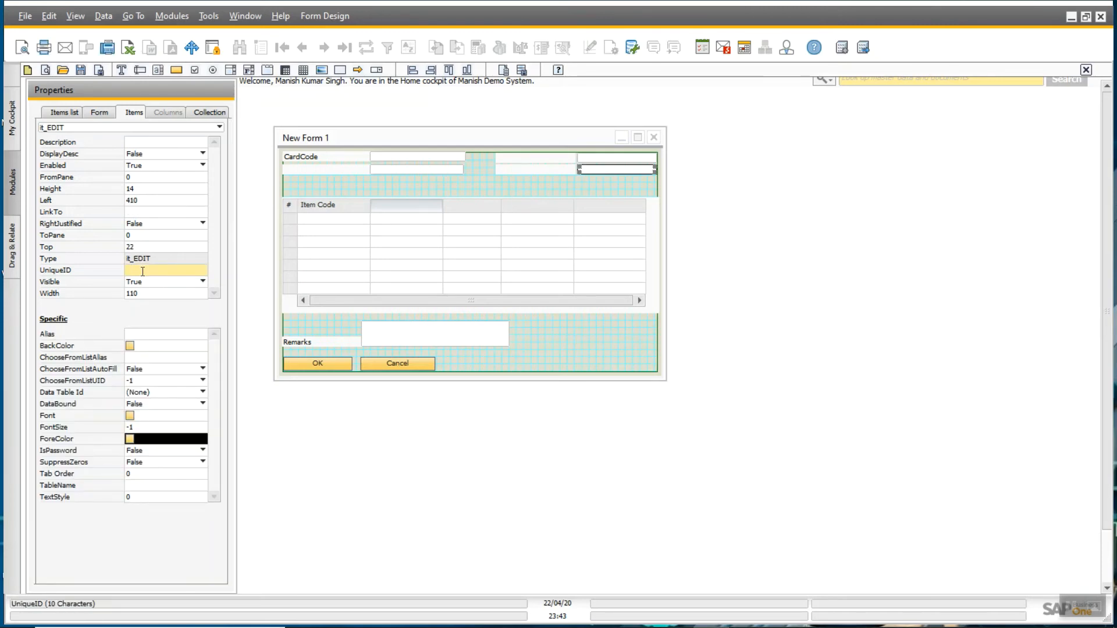
text(etDocDate)
double_click(143, 270)
key(ctrl+c)
click(511, 169)
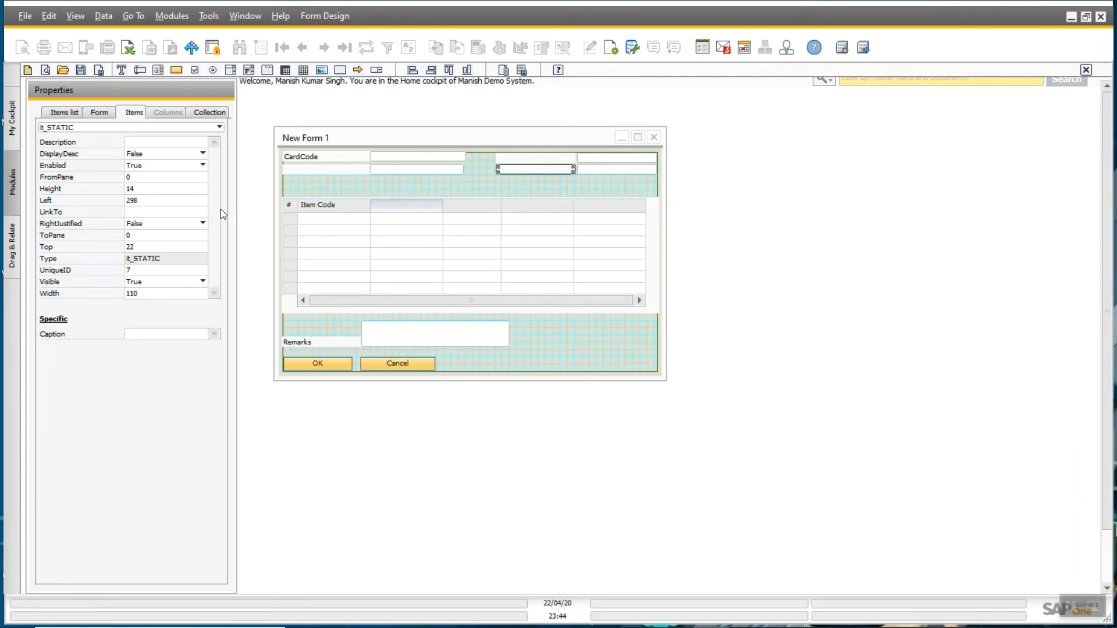
click(178, 213)
key(ctrl+v)
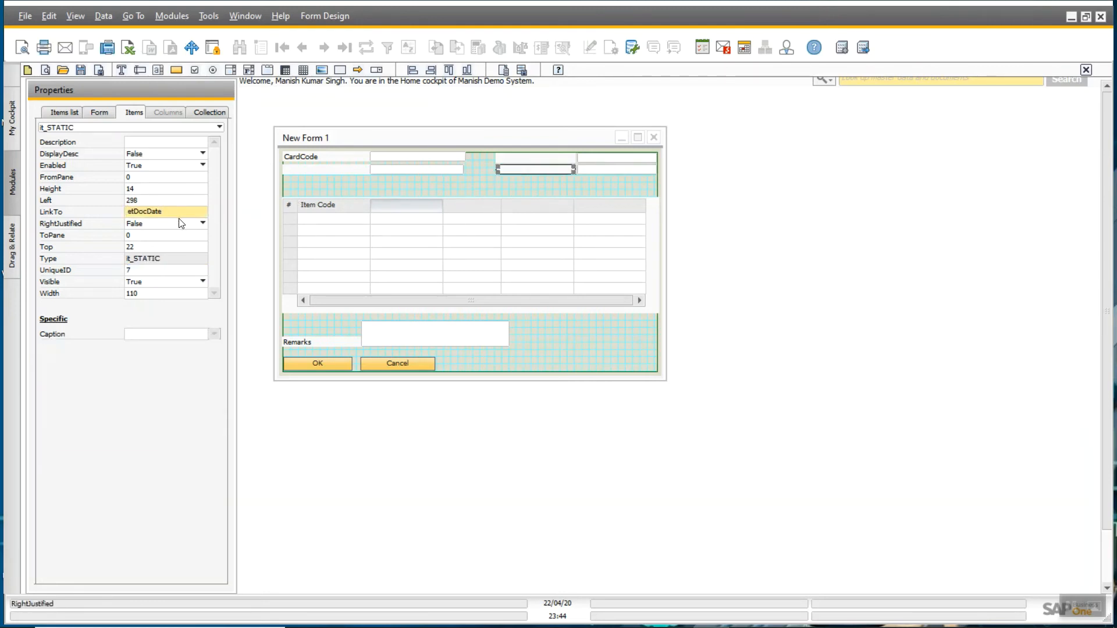
click(149, 268)
key(BackSpace)
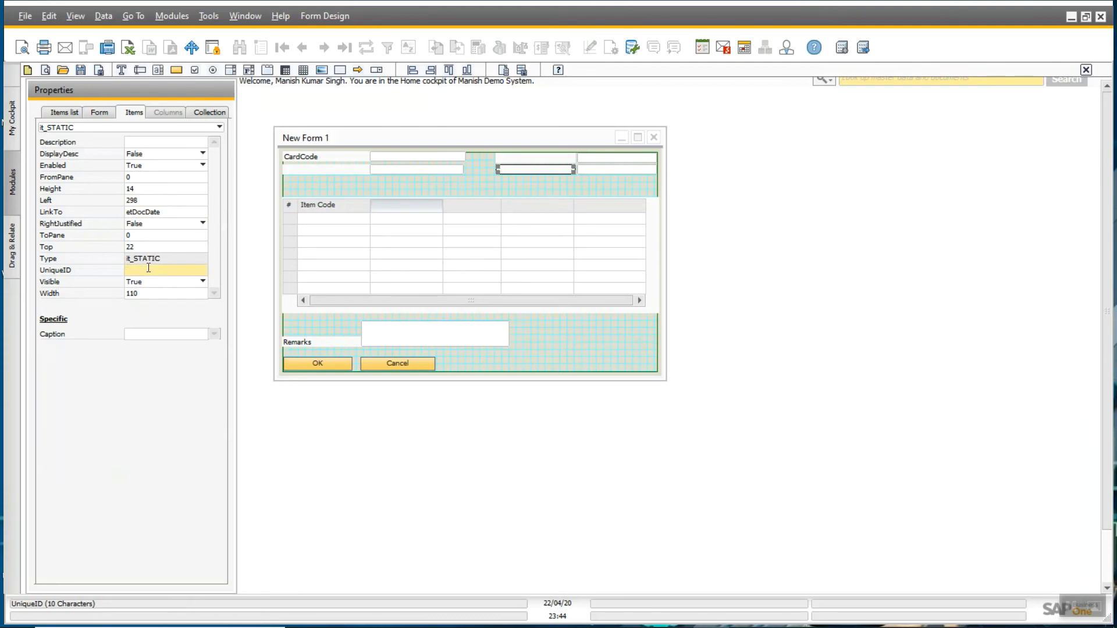
key(ctrl+v)
key(Delete)
click(588, 186)
- Give the remarks box ID etRmrks and link the Remarks label, with ID stRmrks, to it
click(448, 329)
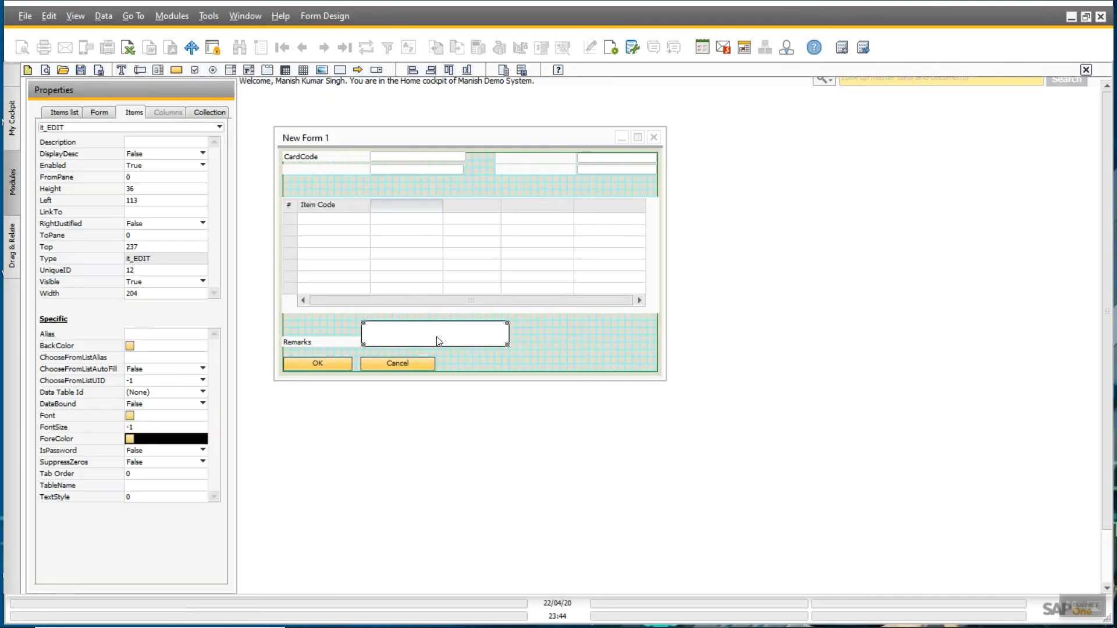
click(139, 270)
text(etRmrk)
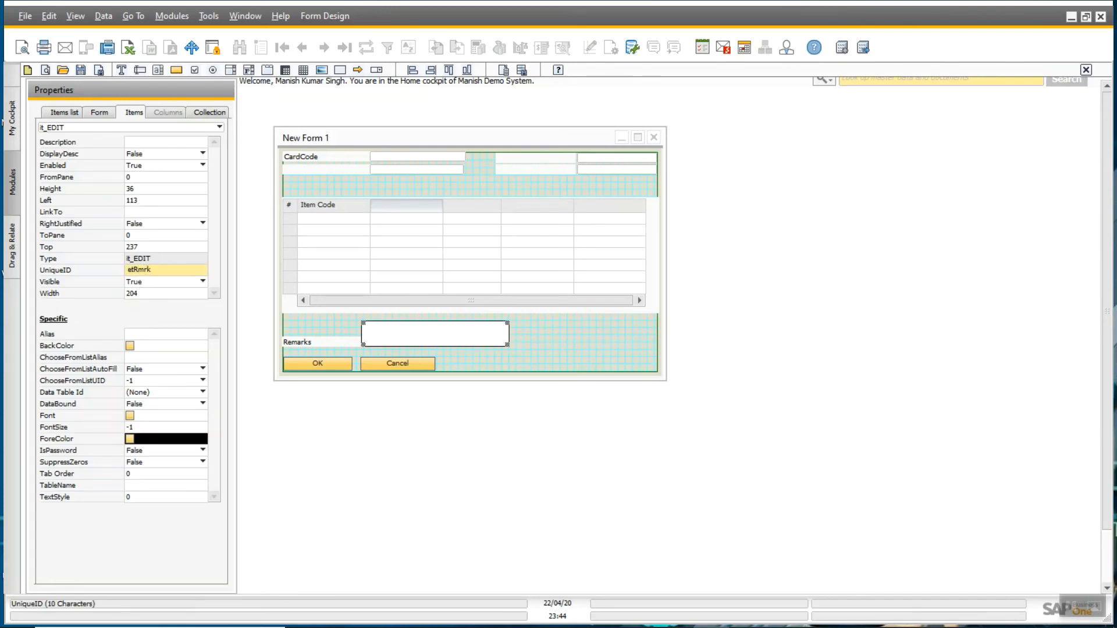
text(s)
double_click(139, 273)
key(ctrl+c)
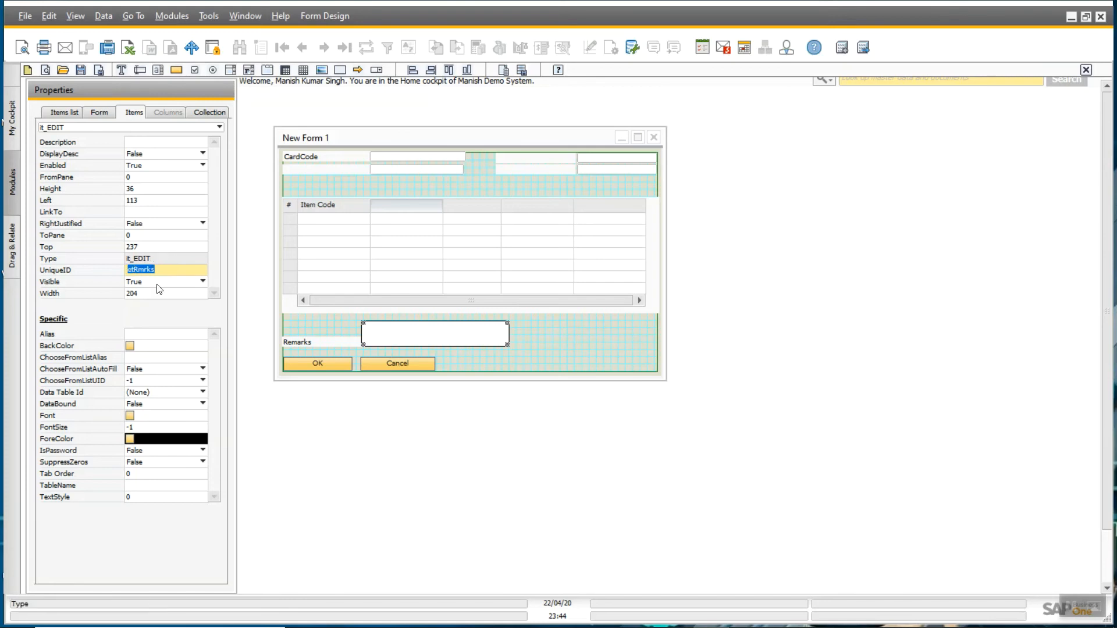
click(308, 338)
click(166, 212)
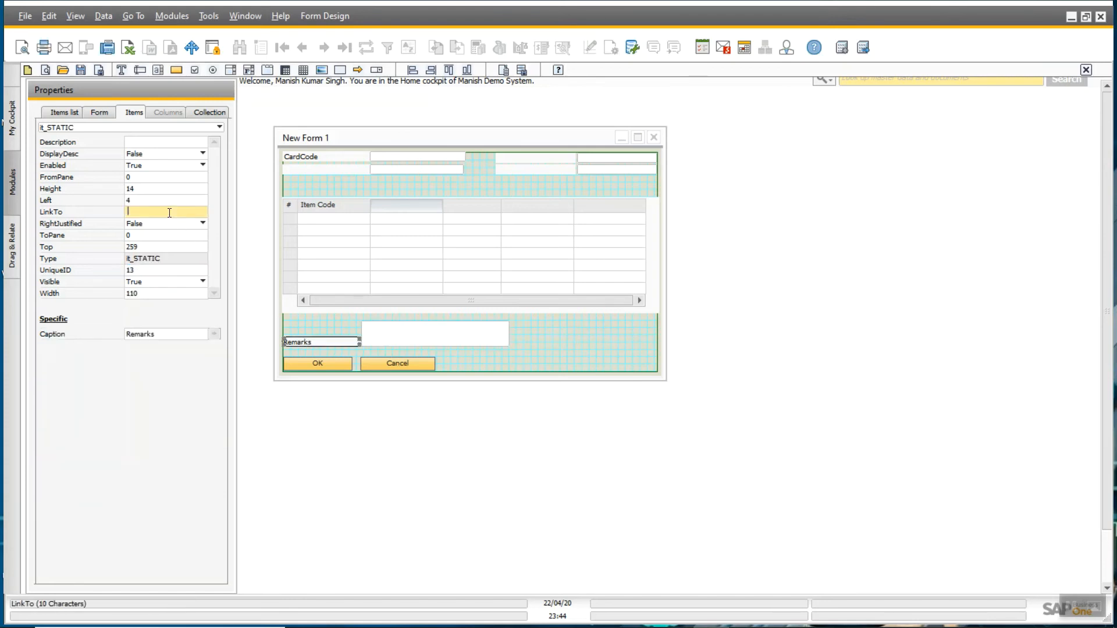
text(etRmrks)
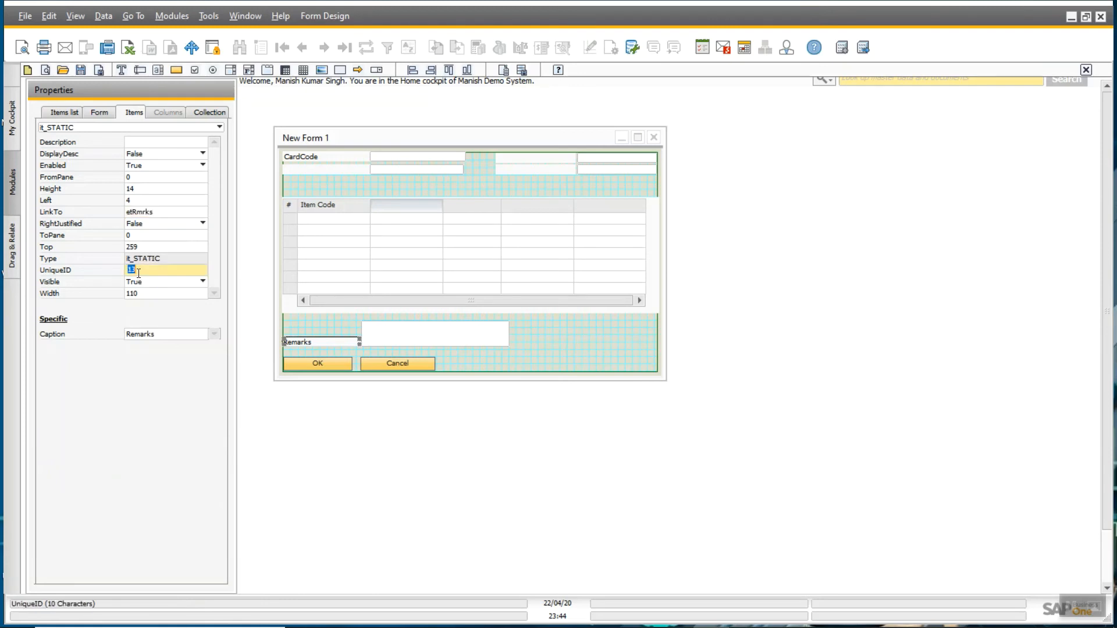
click(139, 271)
key(BackSpace)
key(BackSpace)
key(ctrl+v)
key(BackSpace)
text(s)
- Title the item matrix's second and third columns Description and Qunatity
click(470, 358)
click(353, 250)
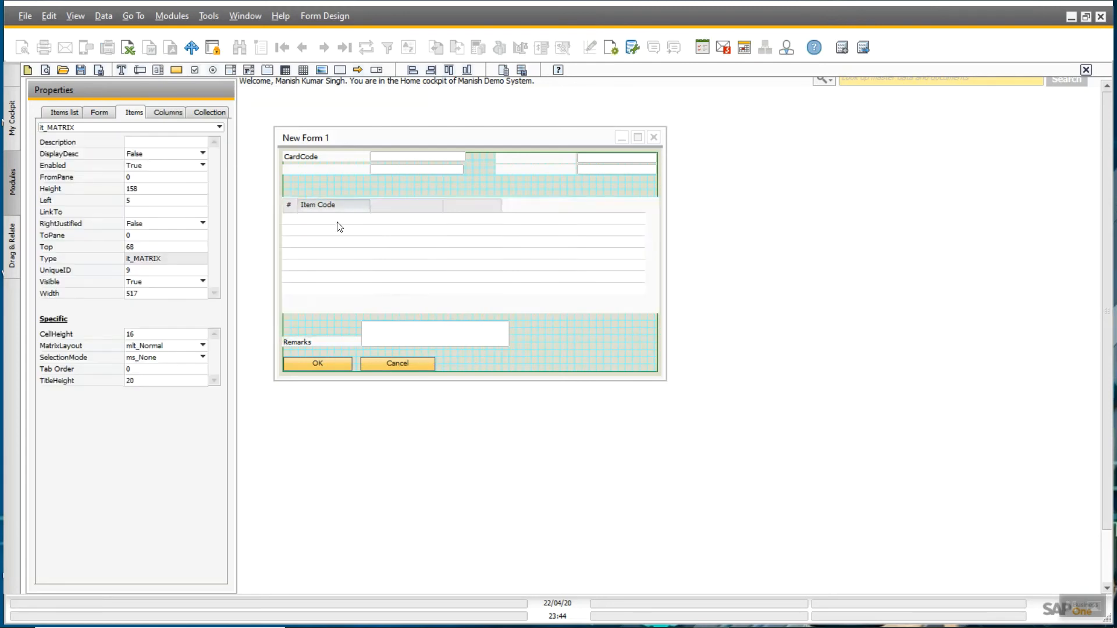
click(177, 111)
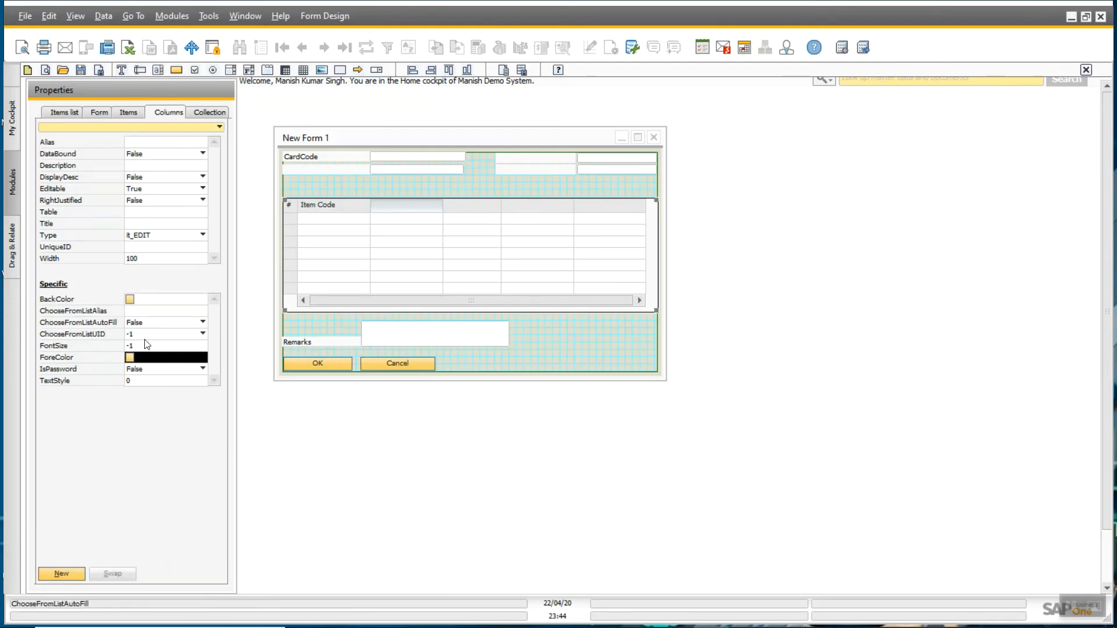
click(139, 224)
text(Descr)
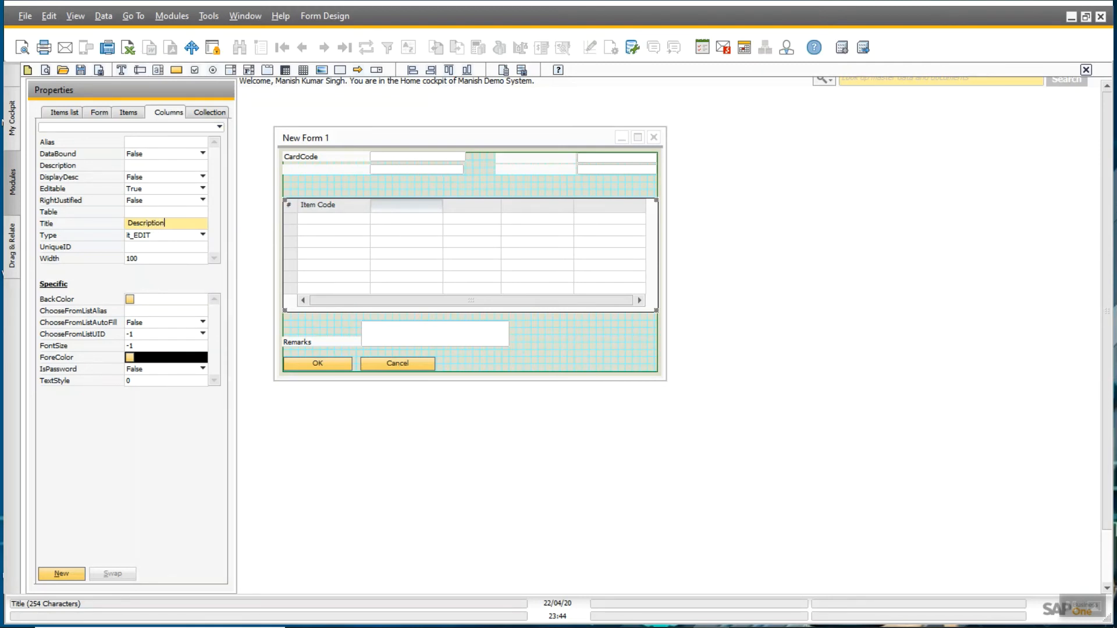
text(iption)
key(Return)
click(446, 205)
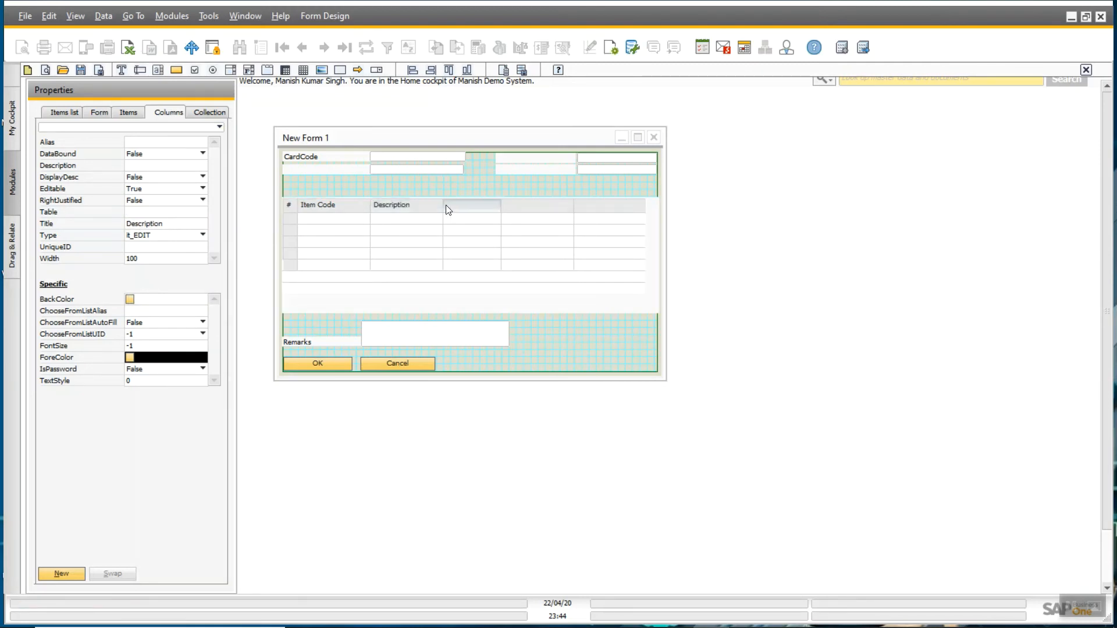
click(148, 222)
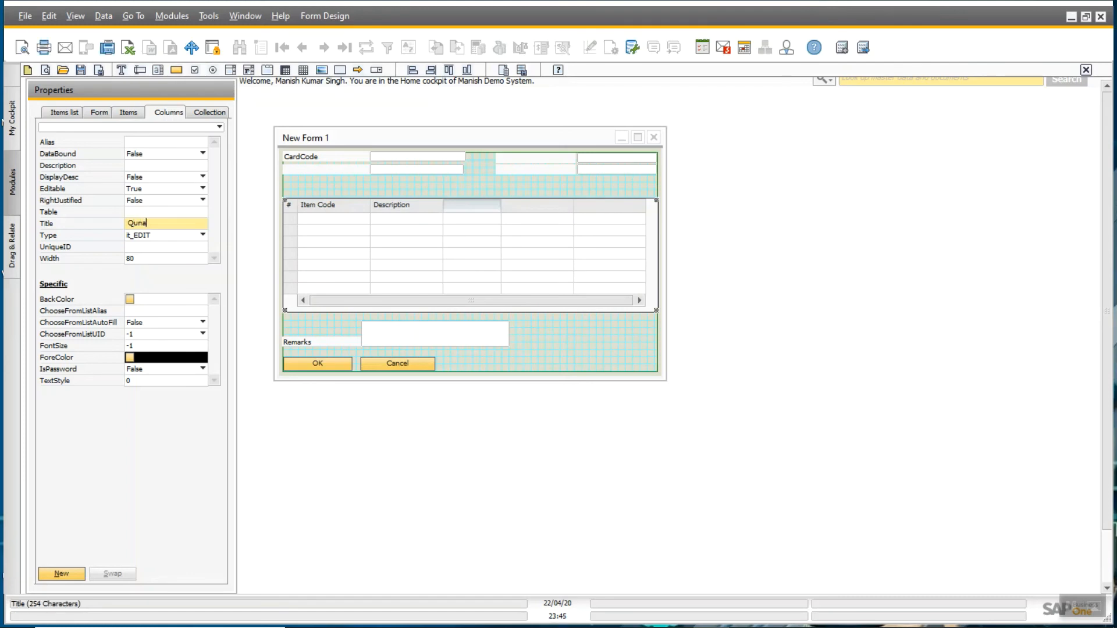
text(Qunatity)
key(Return)
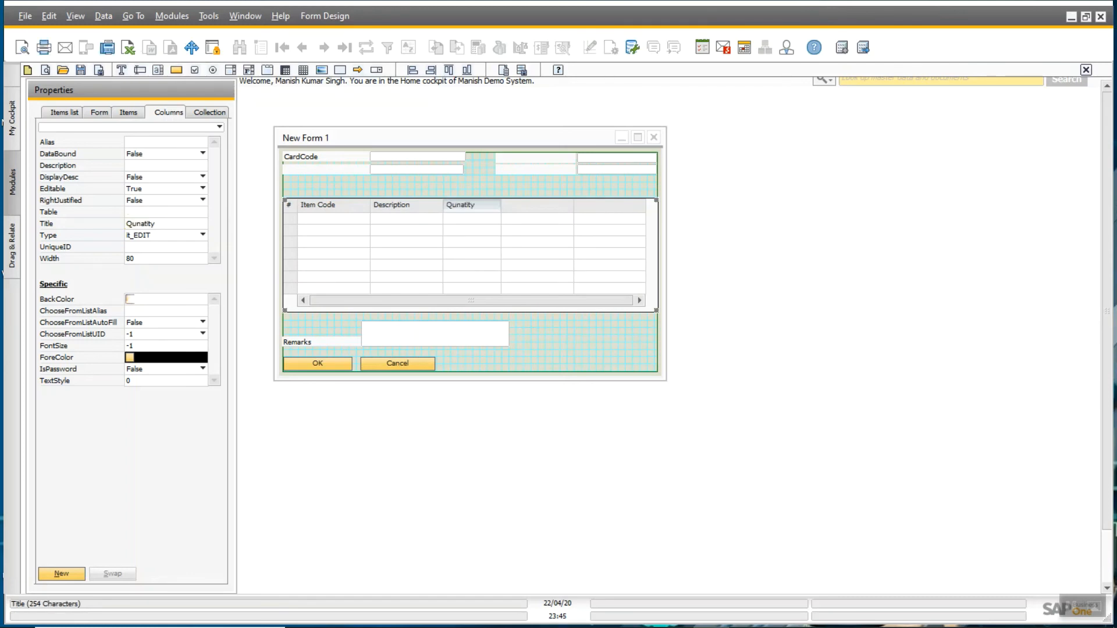
- Title the fourth and fifth matrix columns Price and Warehouse
click(513, 207)
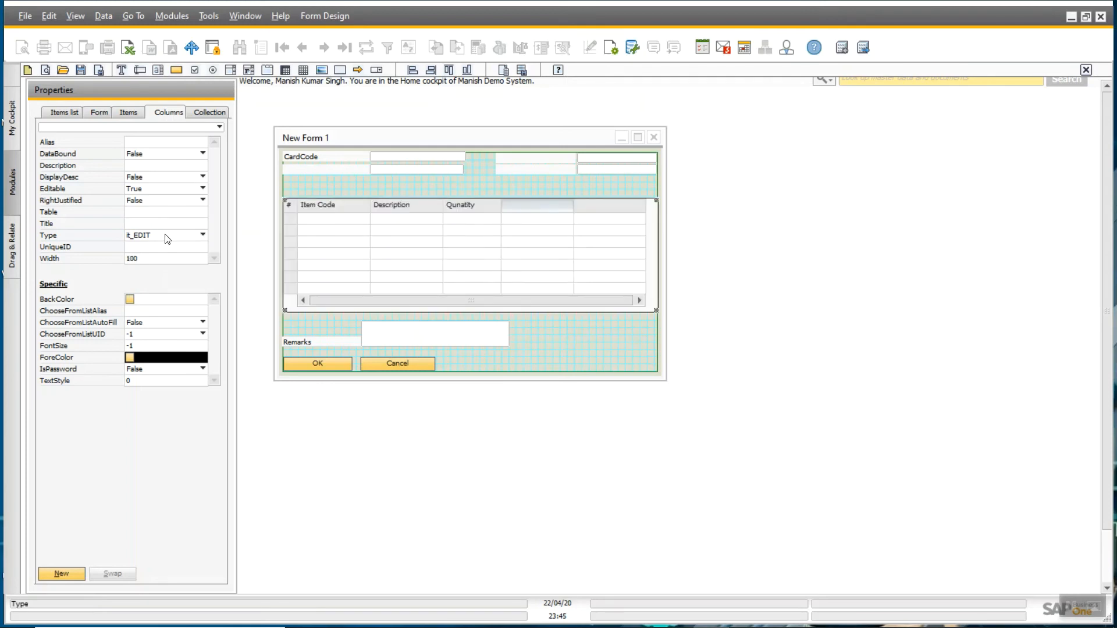
click(142, 224)
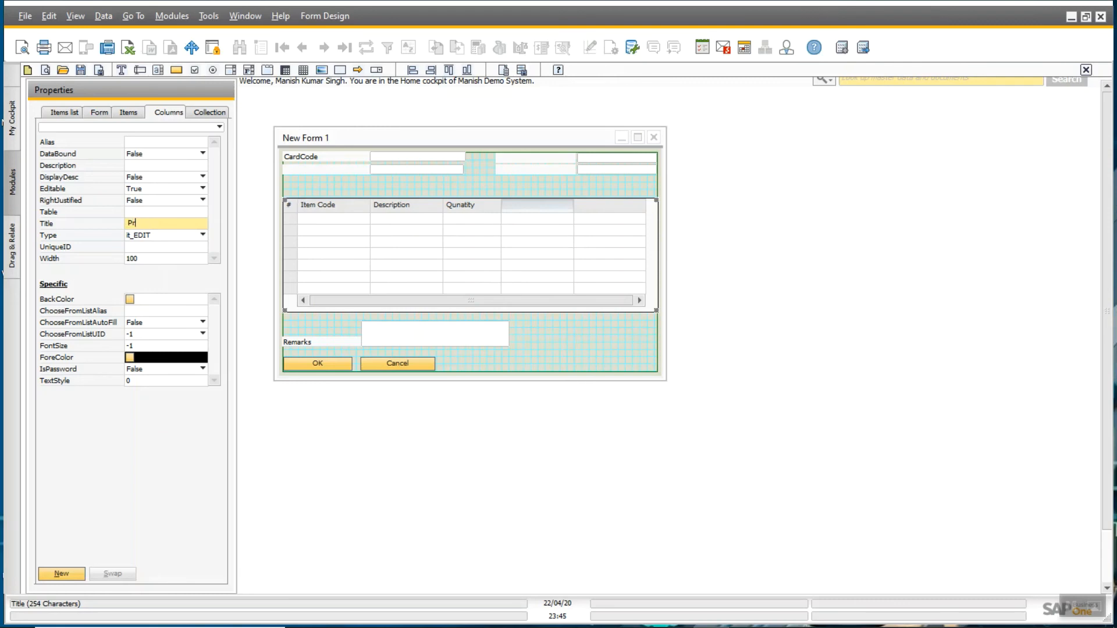
key(Return)
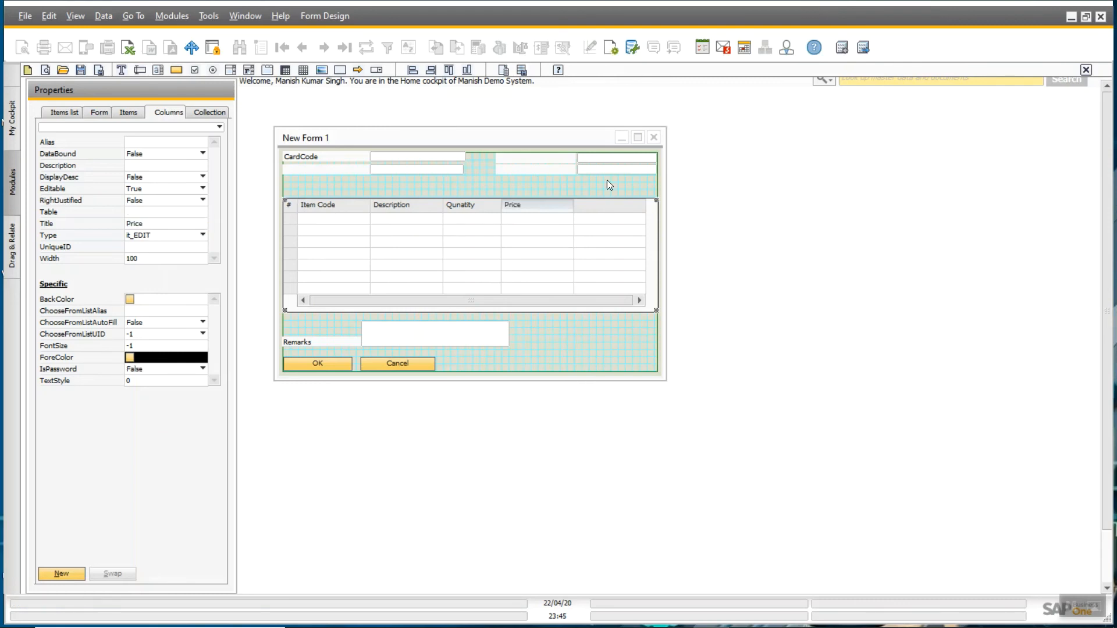
click(609, 211)
click(135, 226)
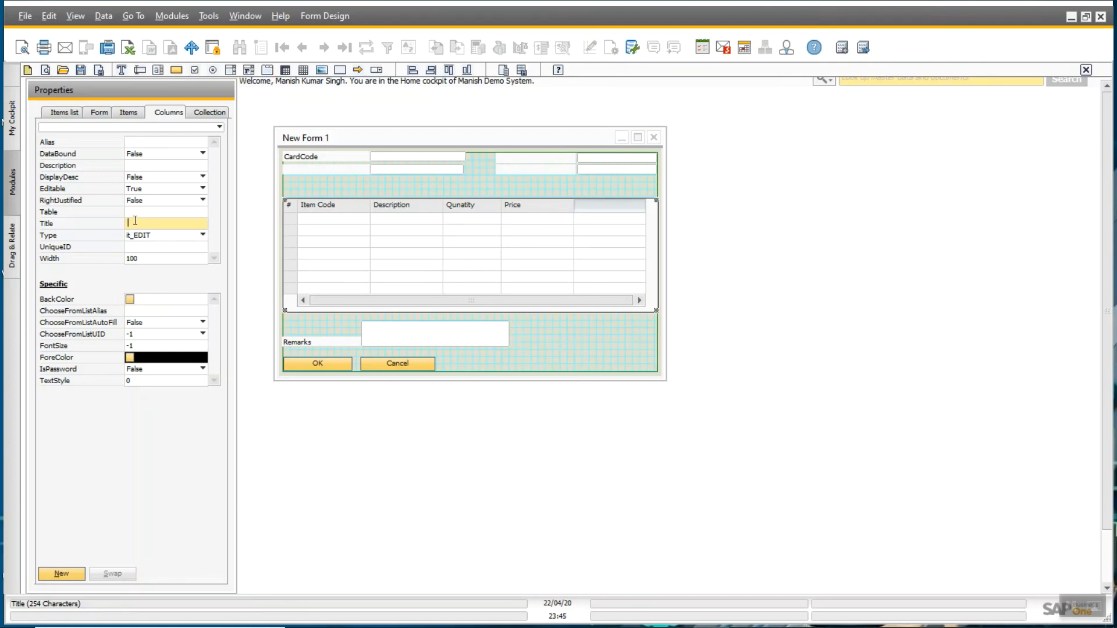
text(Eare)
key(BackSpace)
key(BackSpace)
key(Return)
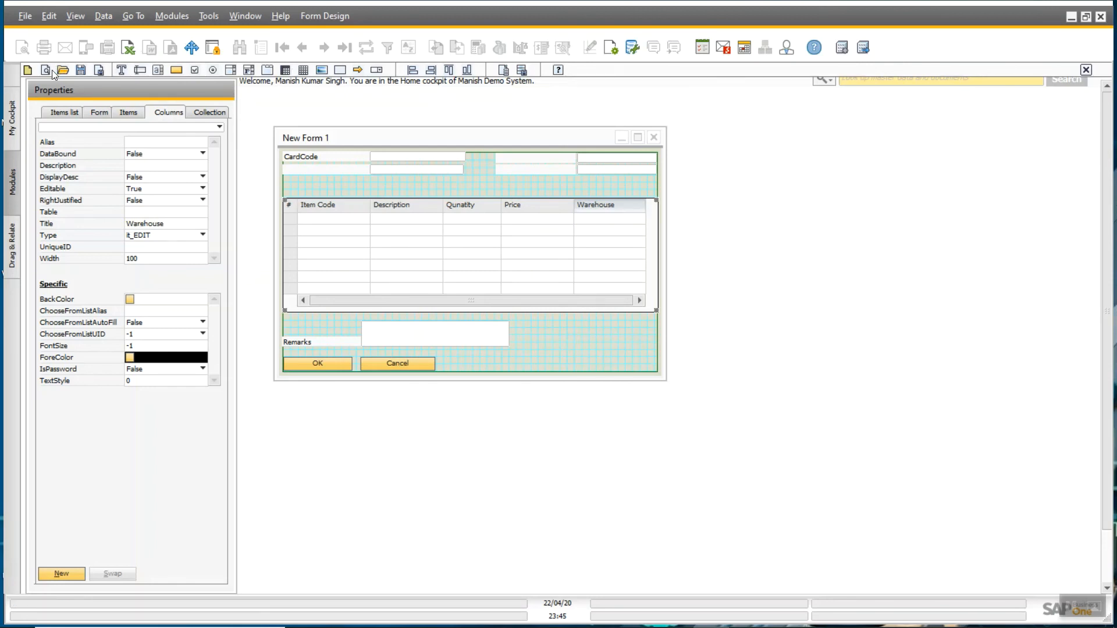
click(291, 139)
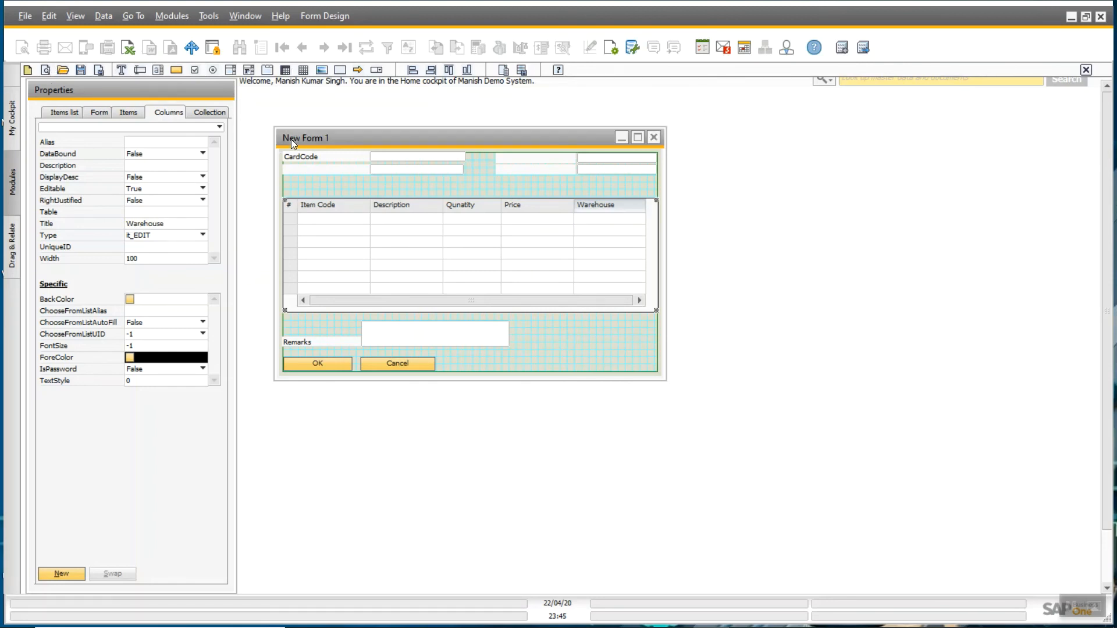
- Change the form title from New Form 1 to 'Customized Sales Order', then start saving it
click(105, 112)
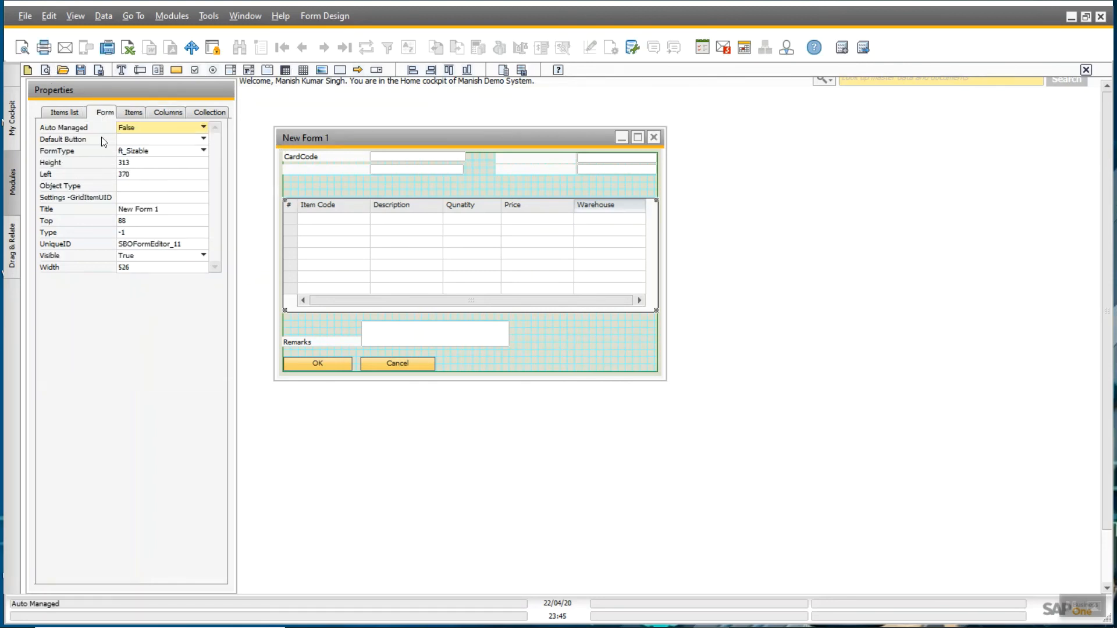
click(137, 208)
key(BackSpace)
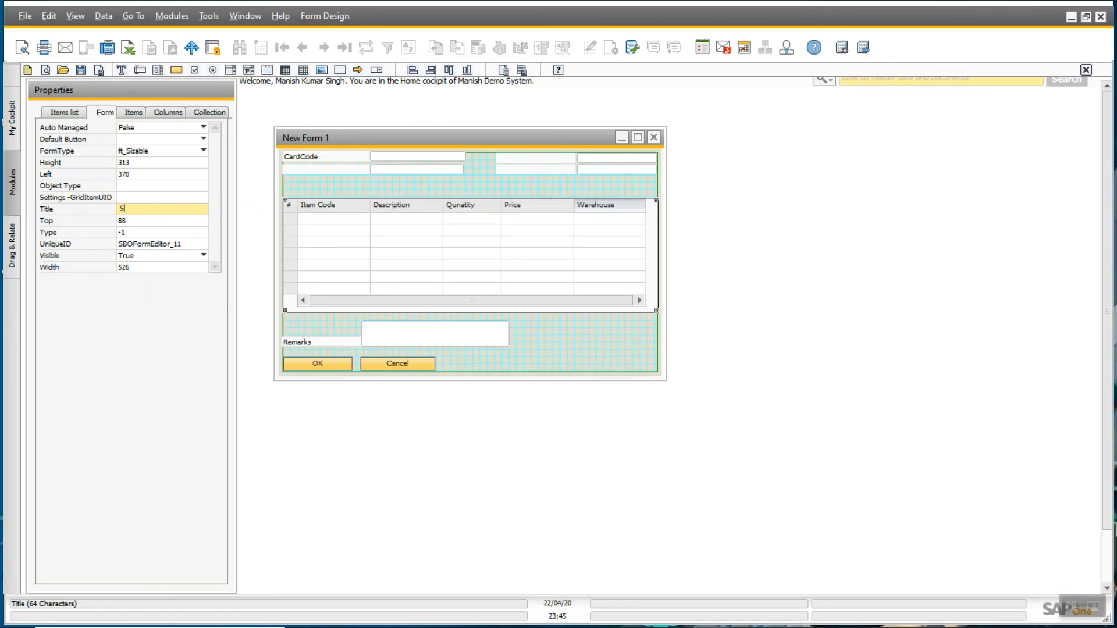
key(BackSpace)
text(Customized Sales Order)
key(Return)
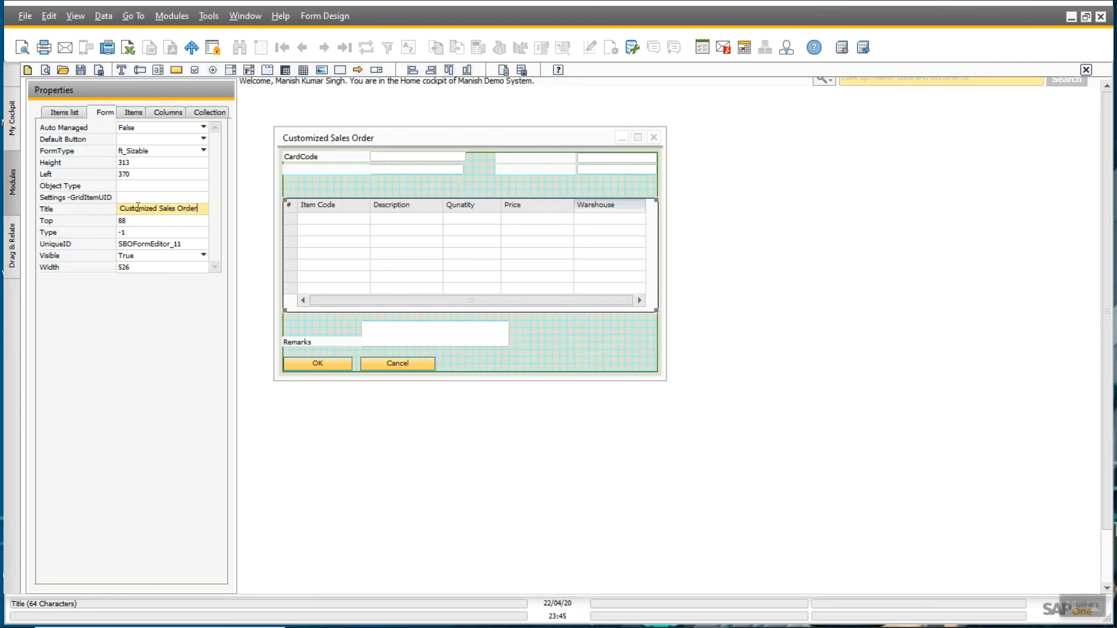
click(80, 74)
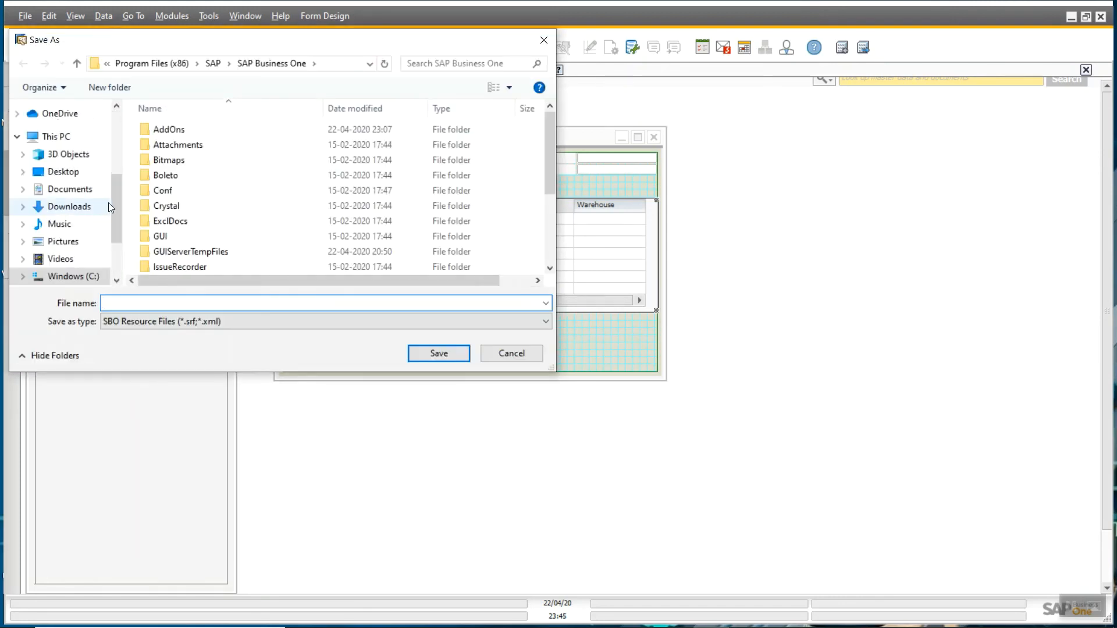
- Save the form design on the Desktop as CustomOrder, an SBO resource file
scroll(110, 207, down, 2)
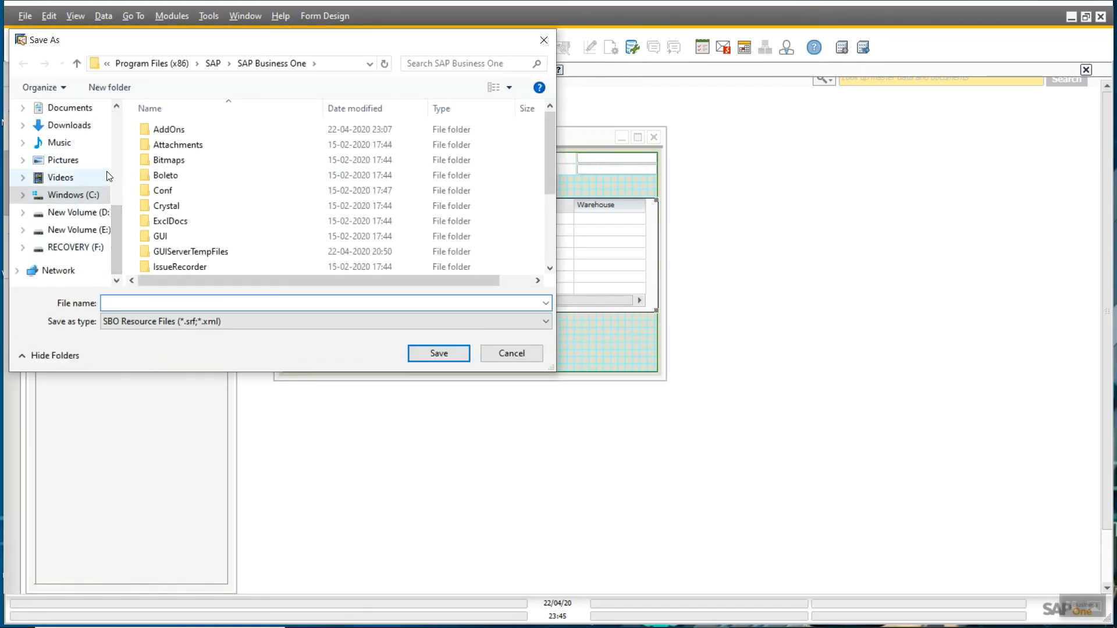
drag(117, 222, 117, 126)
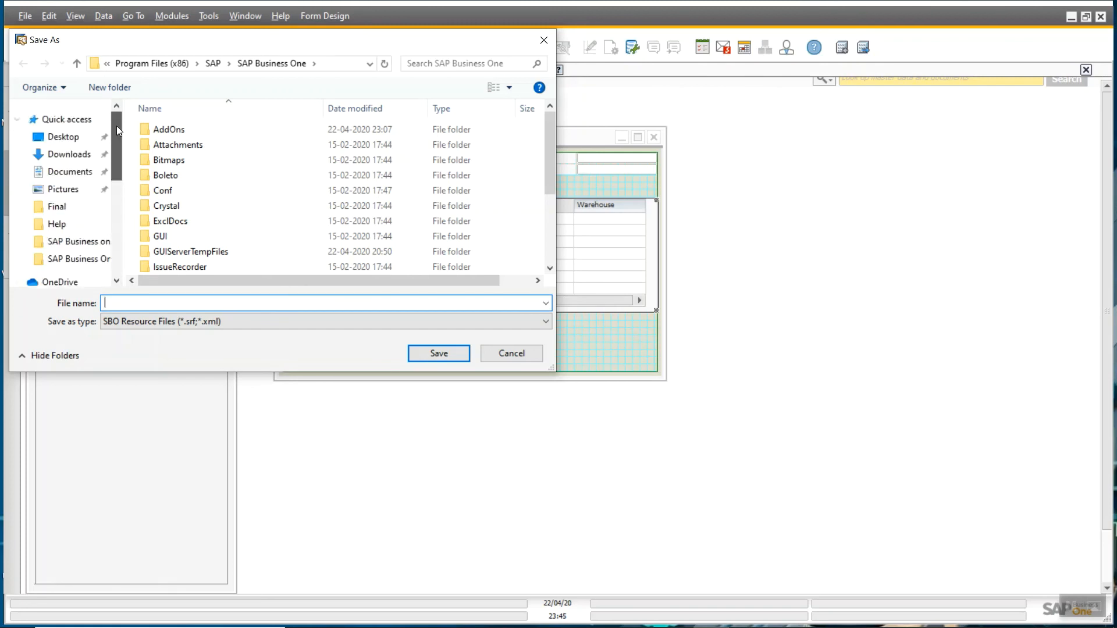
click(73, 140)
click(139, 301)
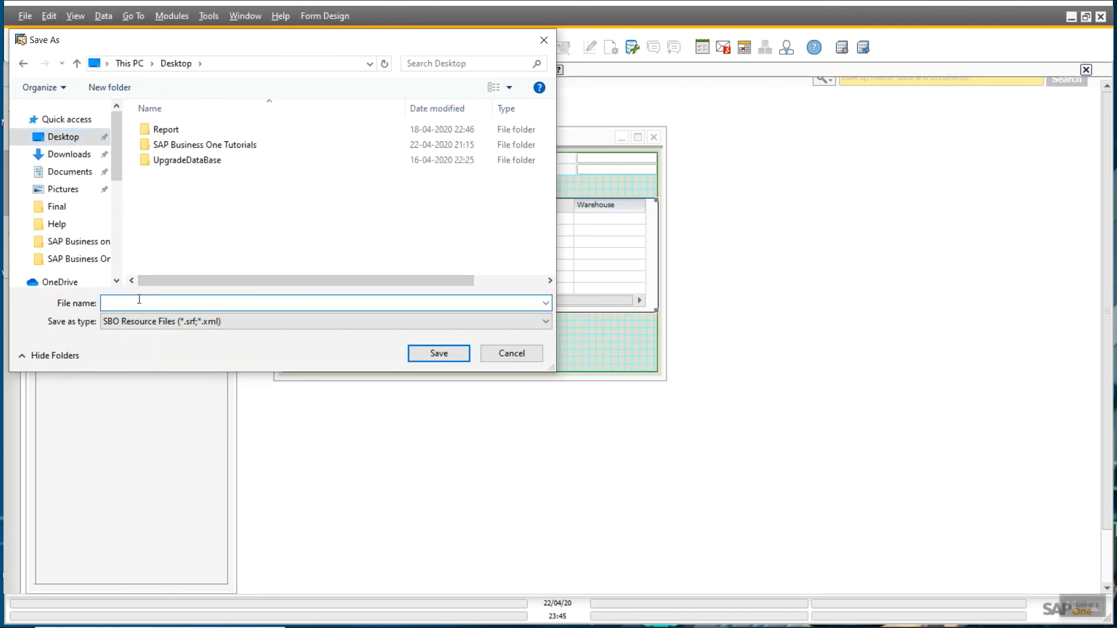
text(CustomOrder)
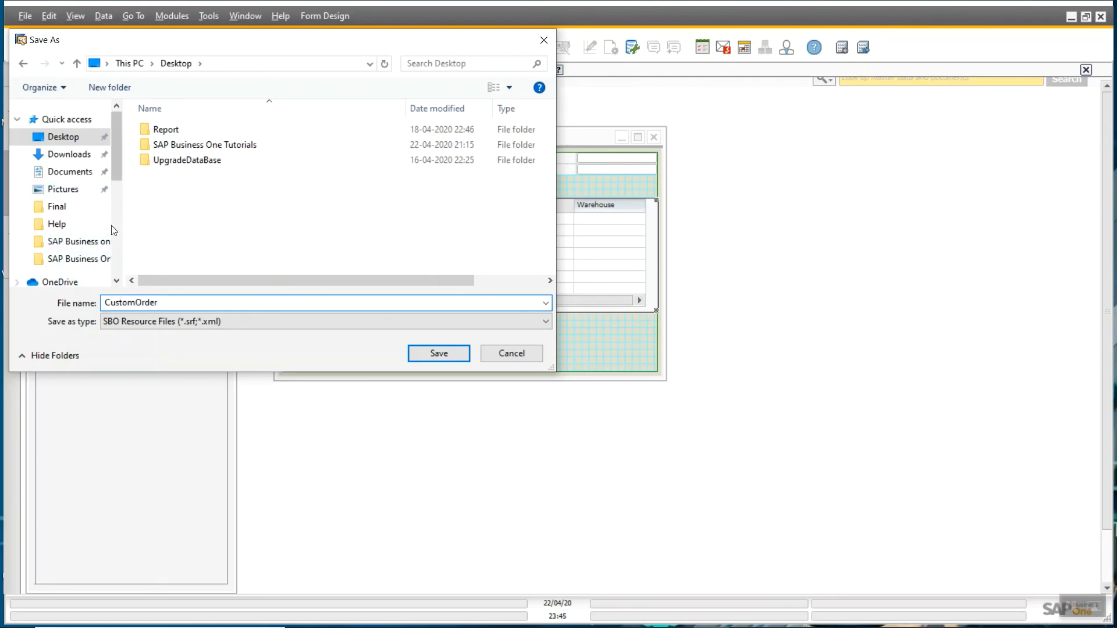
click(421, 357)
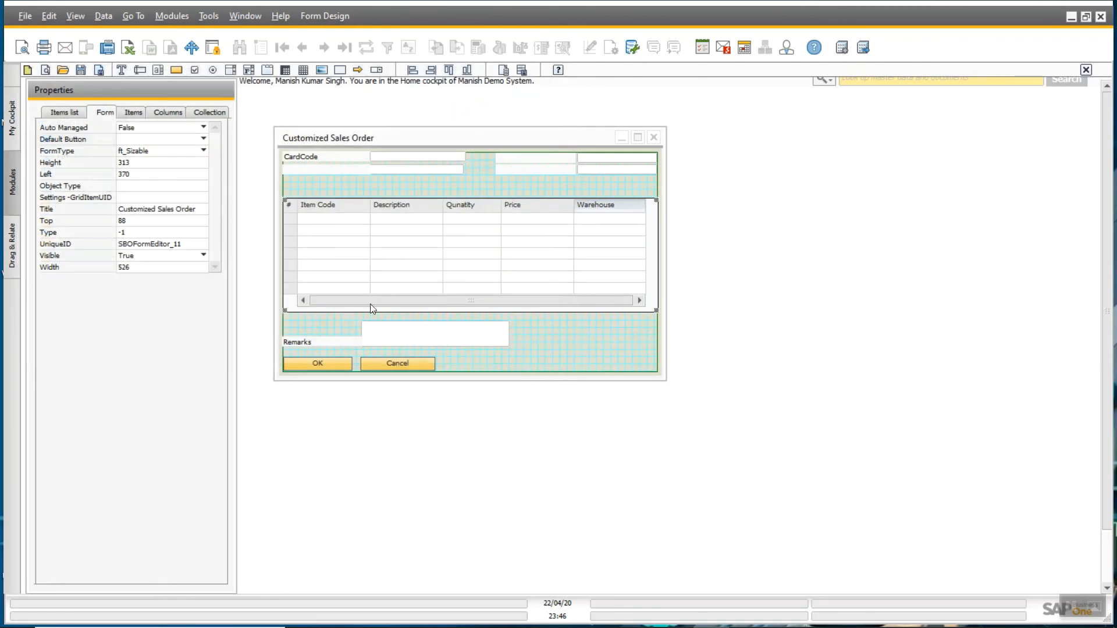
- Preview the form, then caption the empty label below CardCode 'Card Name'
click(52, 71)
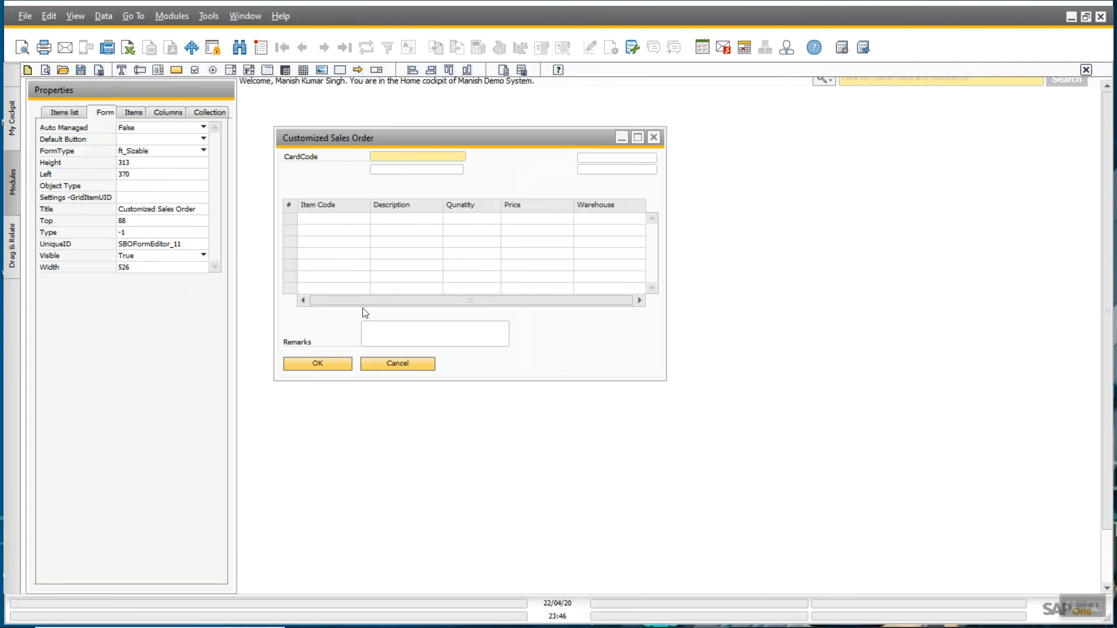
click(653, 138)
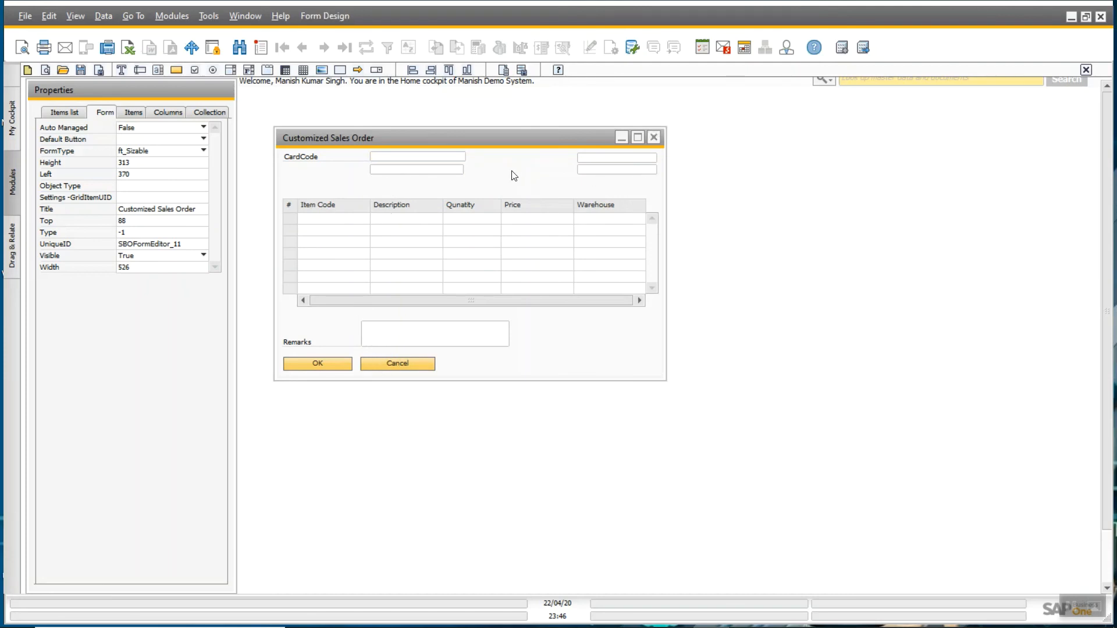
click(308, 169)
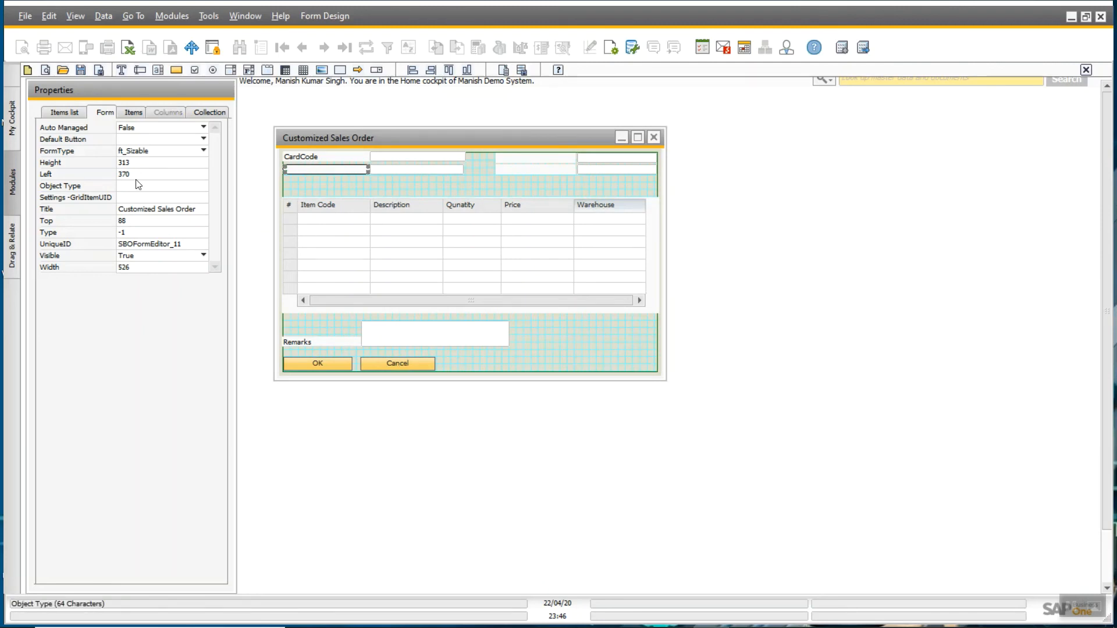
click(133, 112)
click(145, 334)
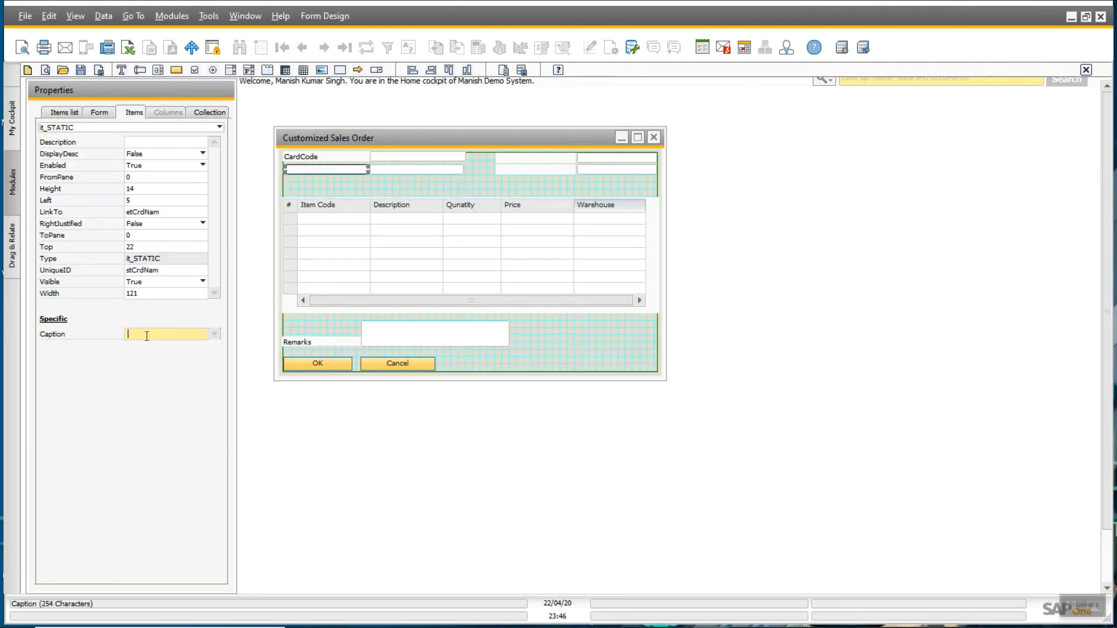
text(Card Name)
key(Return)
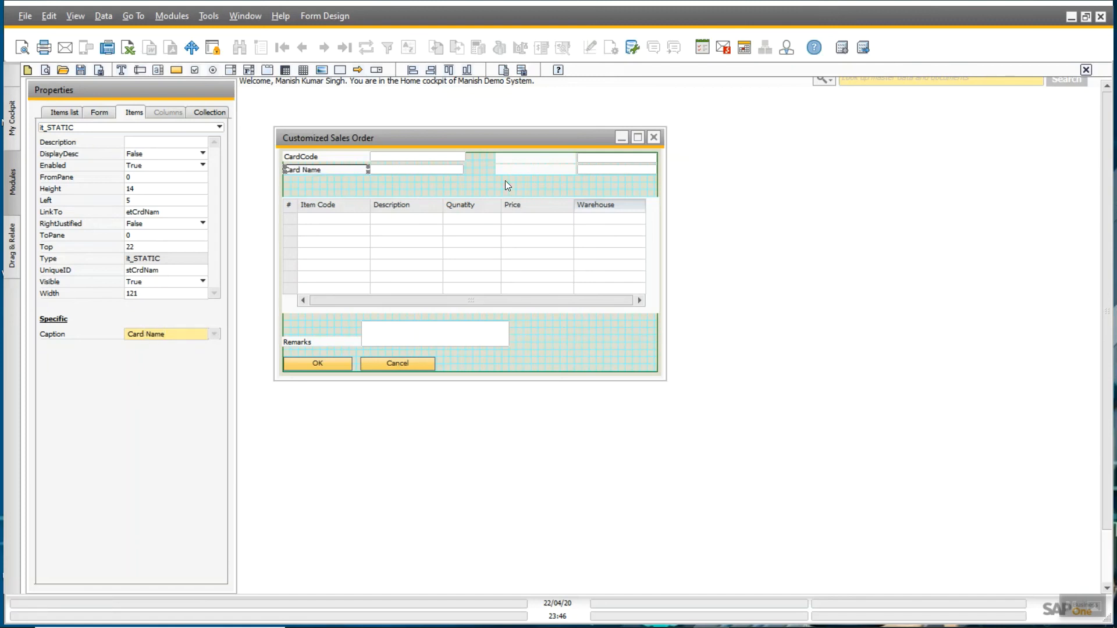
- Caption the two empty labels on the right DocNum and DocDate
click(506, 158)
click(144, 333)
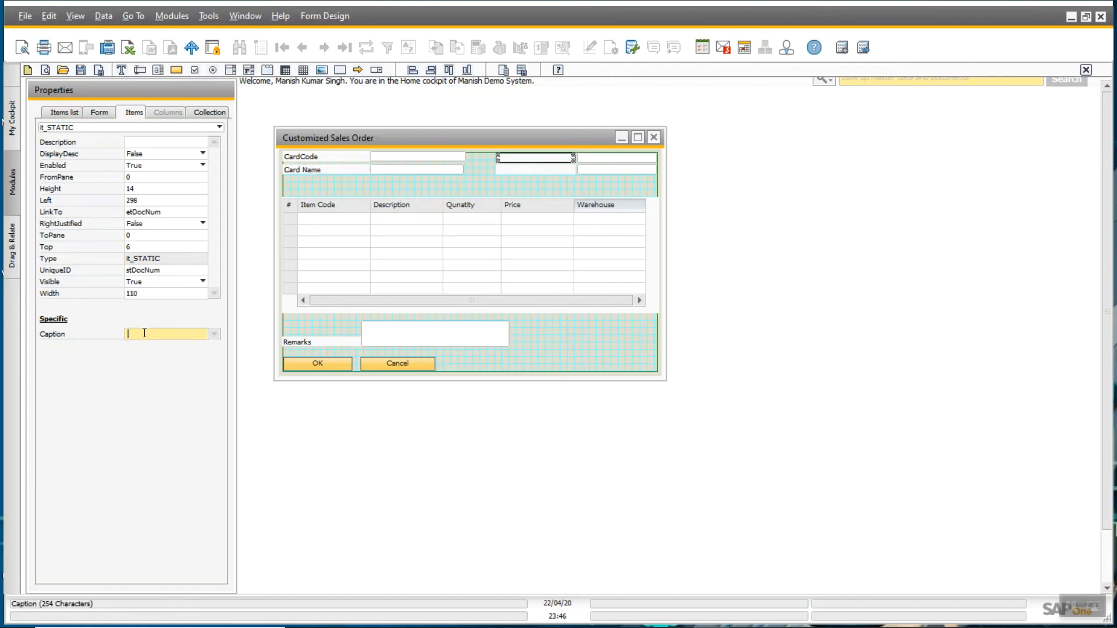
text(DocNum)
key(Return)
click(501, 166)
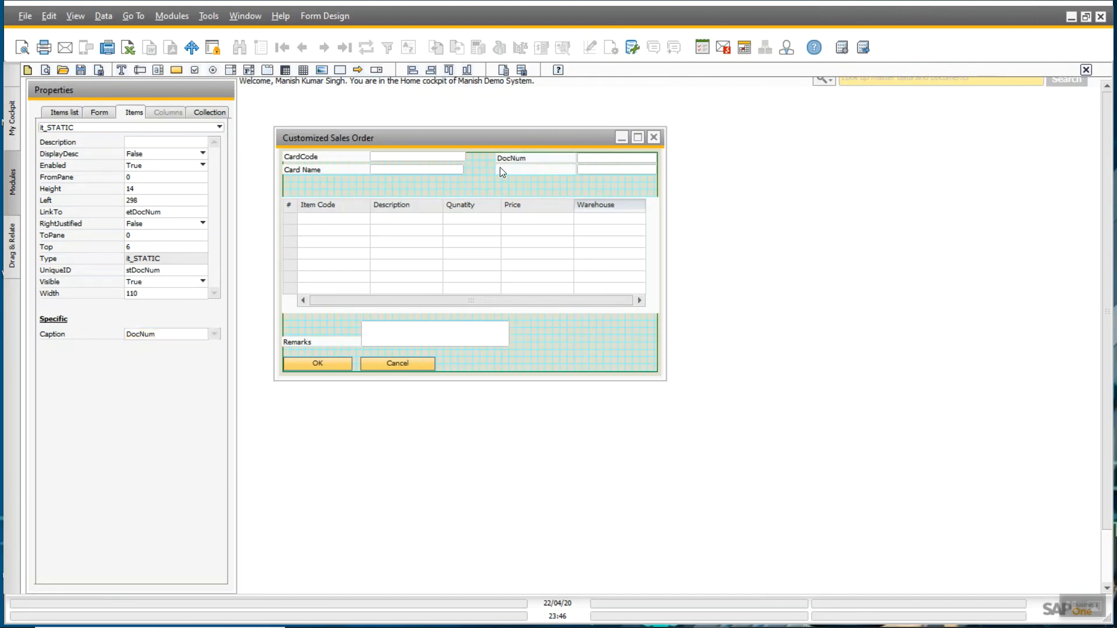
click(500, 166)
click(140, 334)
text(Doc)
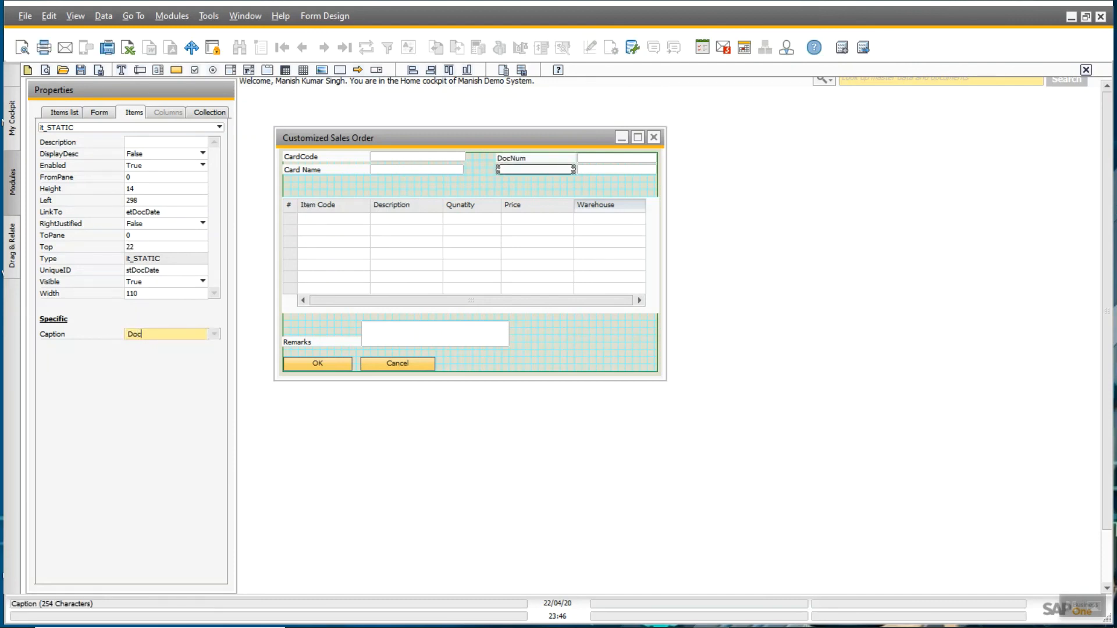
text(Date)
key(Return)
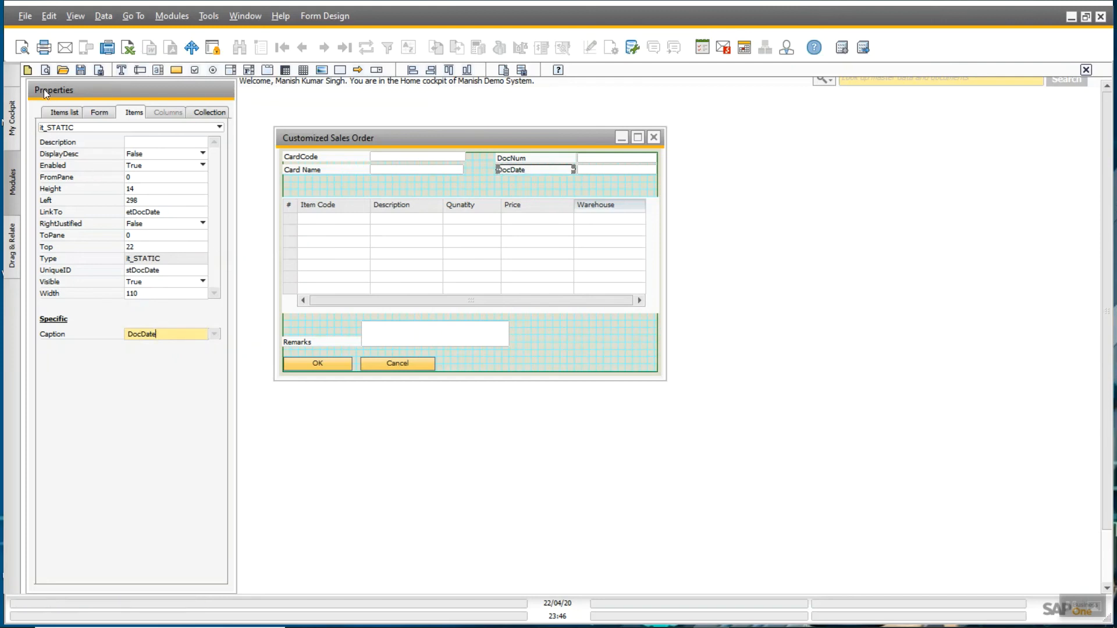
- Preview the finished form and step through its fields to Remarks
click(45, 72)
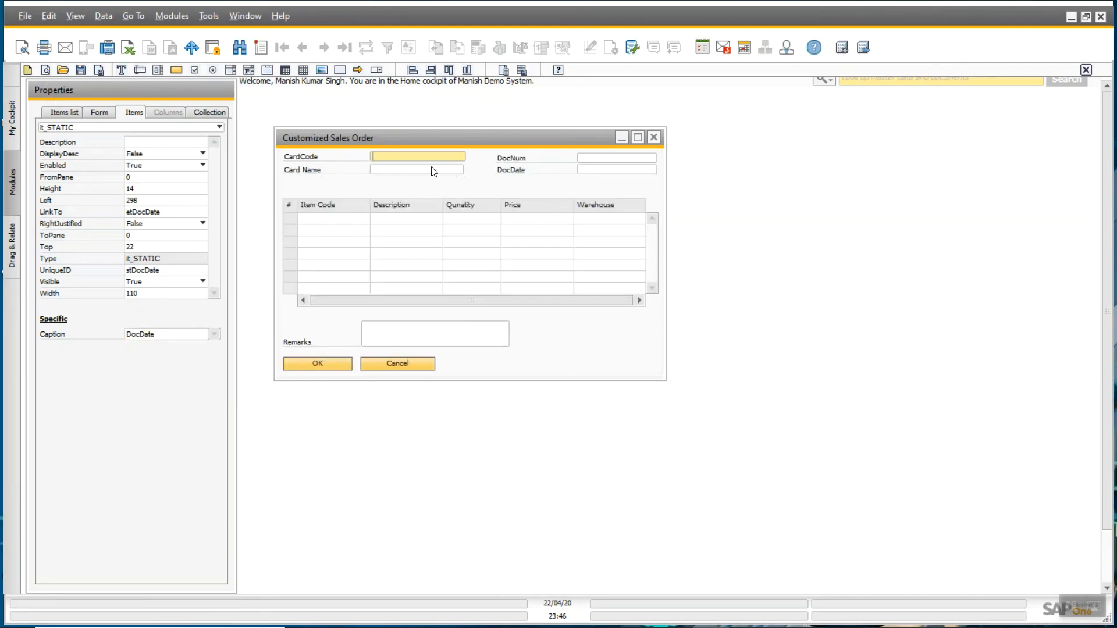
key(Tab)
key(Tab)
key(Tab)
key(Tab)
key(Tab)
key(Tab)
key(Tab)
key(Tab)
key(Tab)
key(Tab)
key(Tab)
key(Tab)
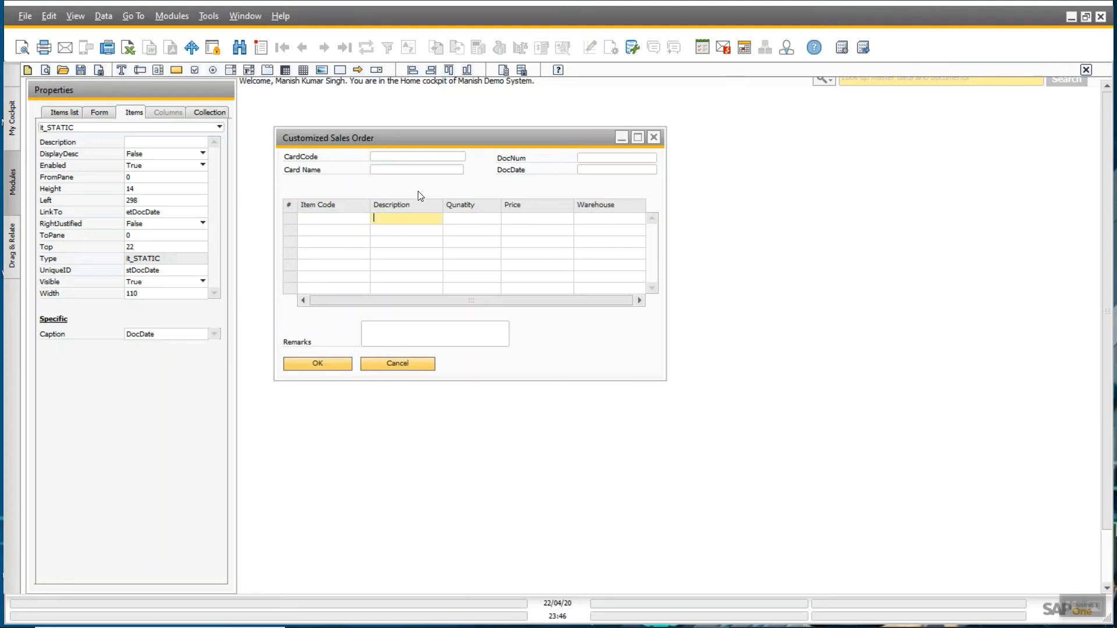
click(395, 330)
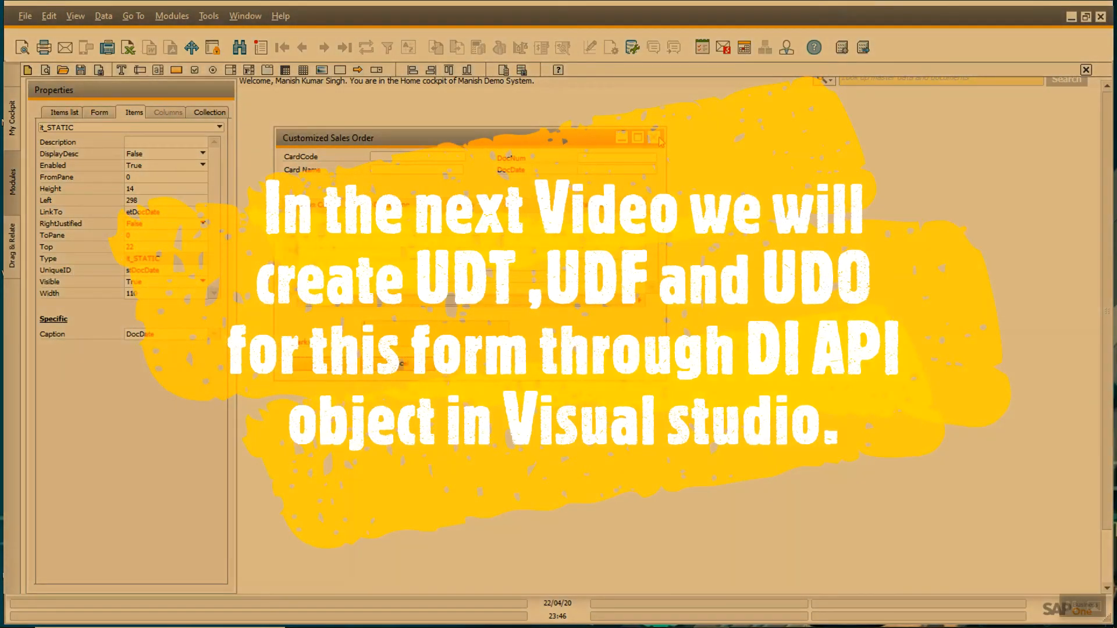
- Close the preview and the design form, answering the save-changes prompt
click(659, 138)
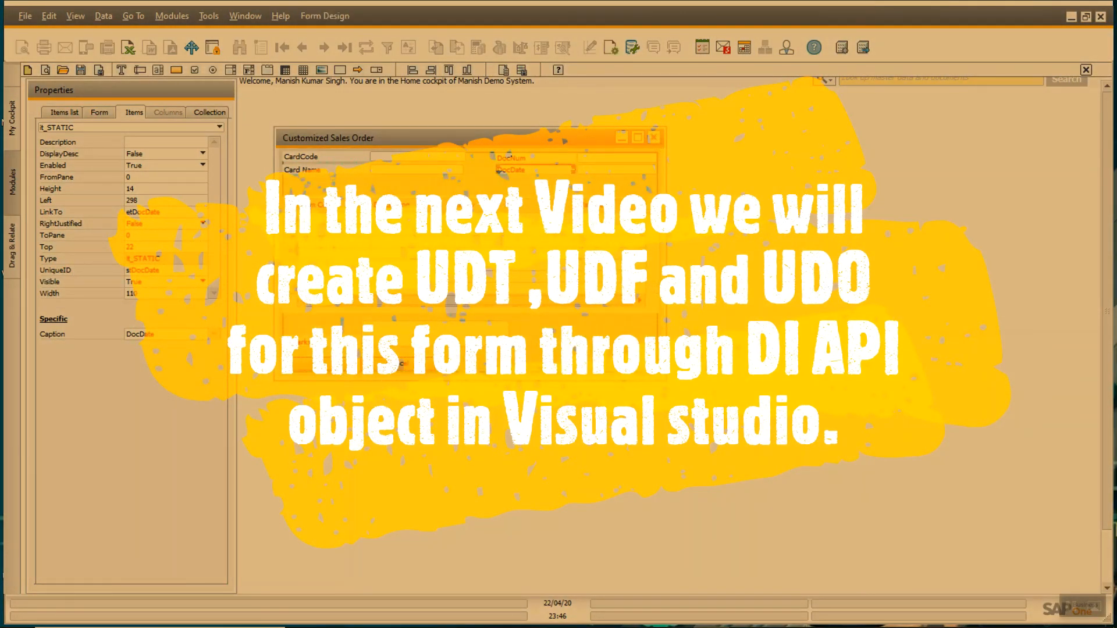
click(659, 137)
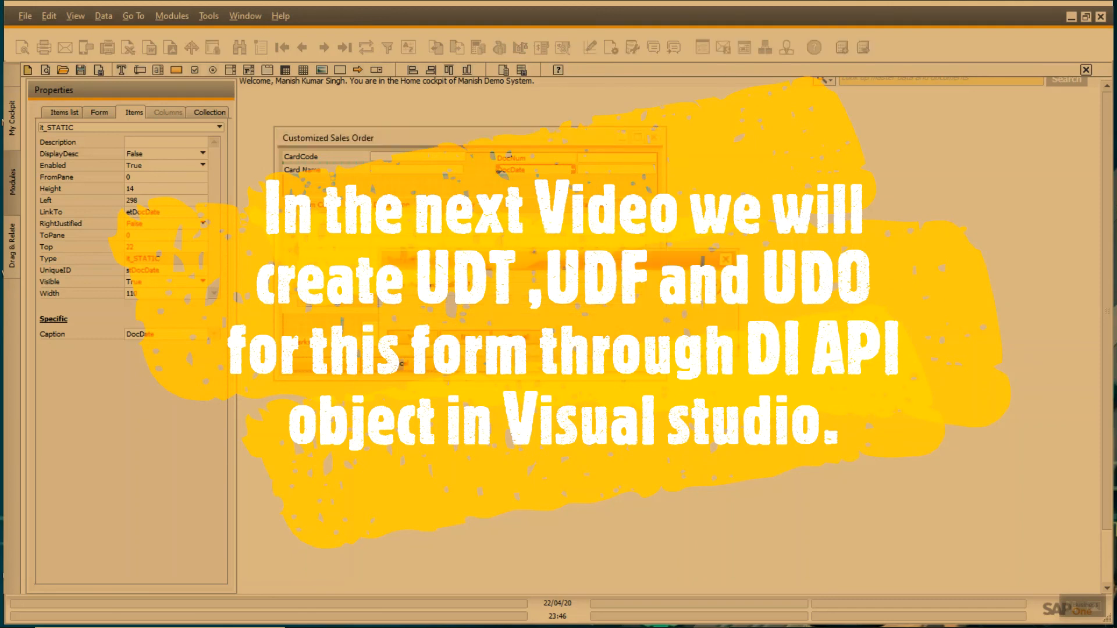
click(413, 337)
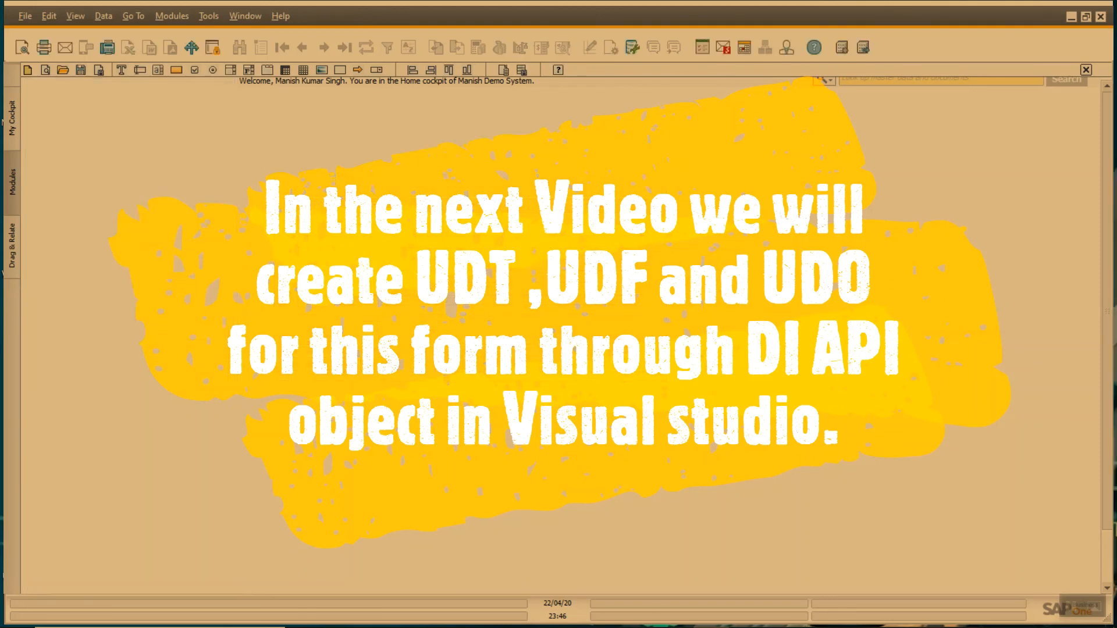